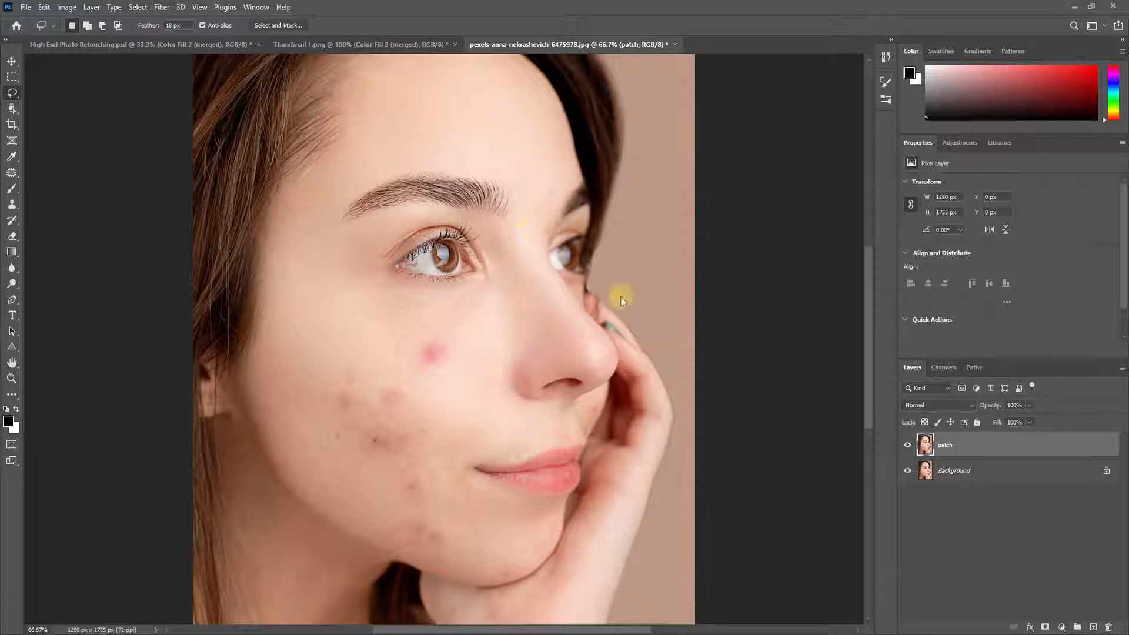
- Add a solid color fill layer in gray 656565 above the patch layer and set its blend mode to Color
{"action": "left_click", "coordinate": [1062, 628]}
{"action": "left_click", "coordinate": [1053, 399]}
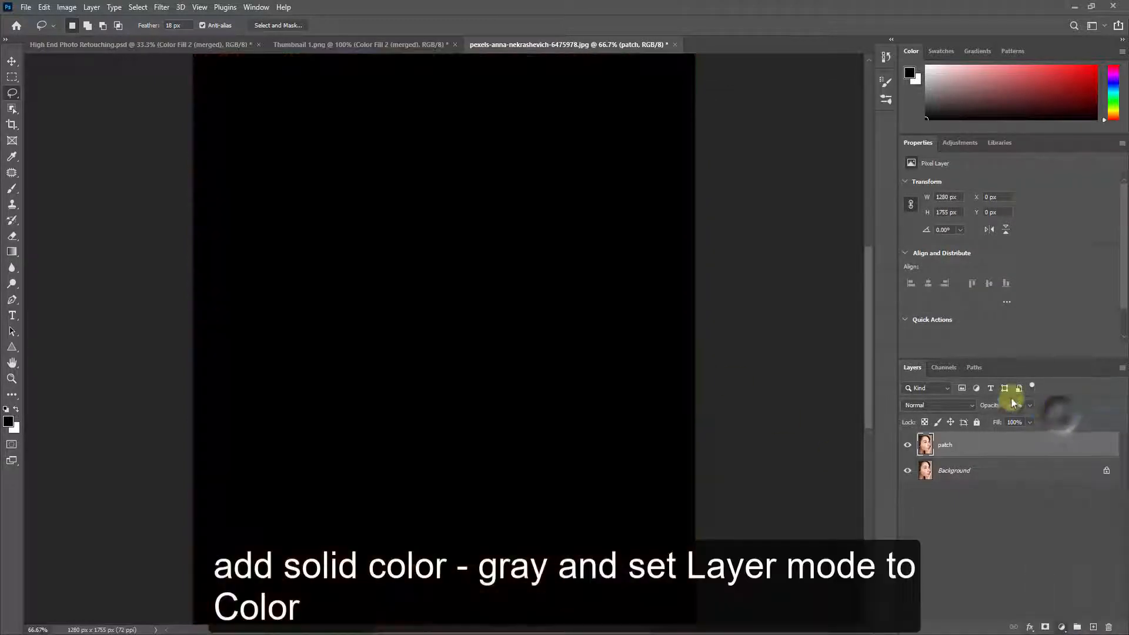
{"action": "left_click_drag", "start_coordinate": [433, 190], "coordinate": [398, 239]}
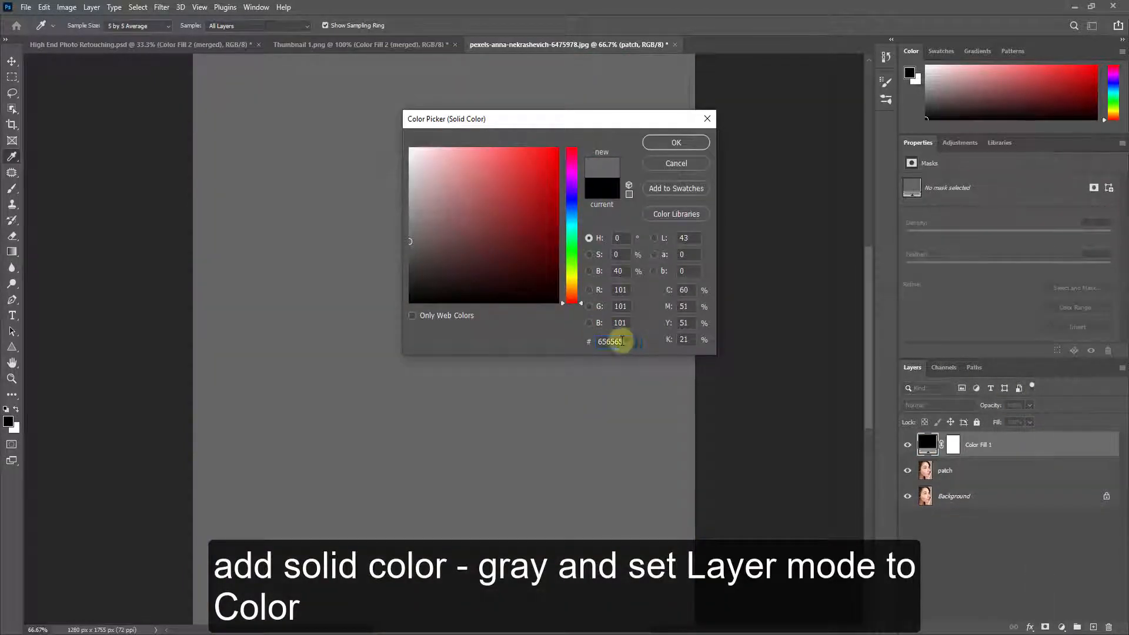
{"action": "left_click", "coordinate": [676, 143]}
{"action": "left_click", "coordinate": [940, 406]}
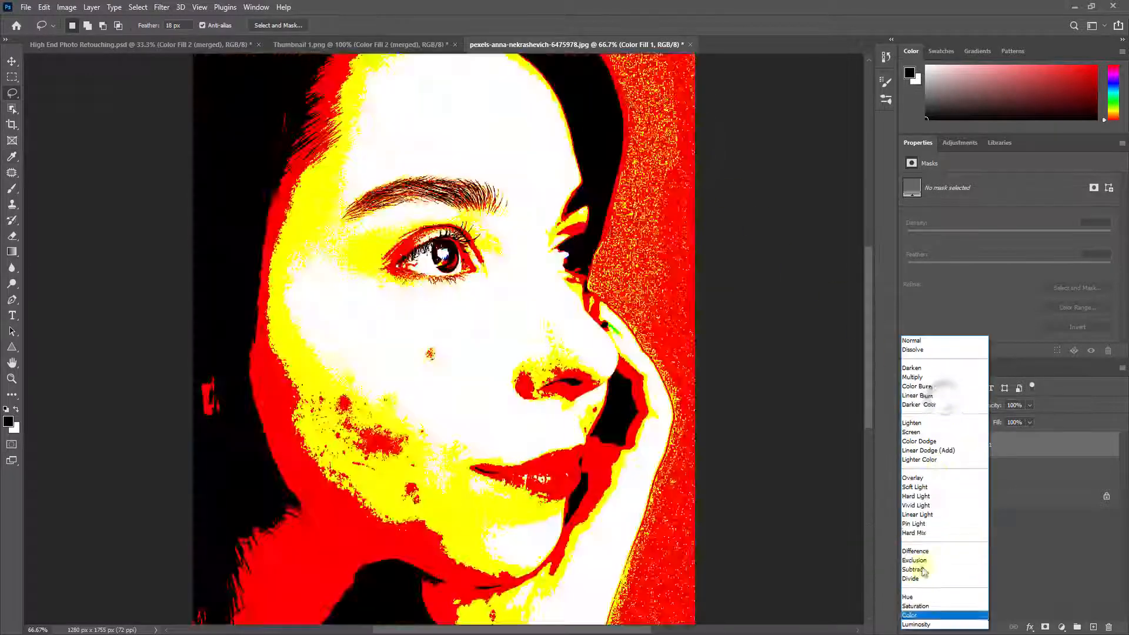
{"action": "left_click", "coordinate": [916, 619]}
- Add a Curves adjustment layer above the gray fill and pull the middle of the RGB curve down to darken the image
{"action": "left_click", "coordinate": [1062, 628]}
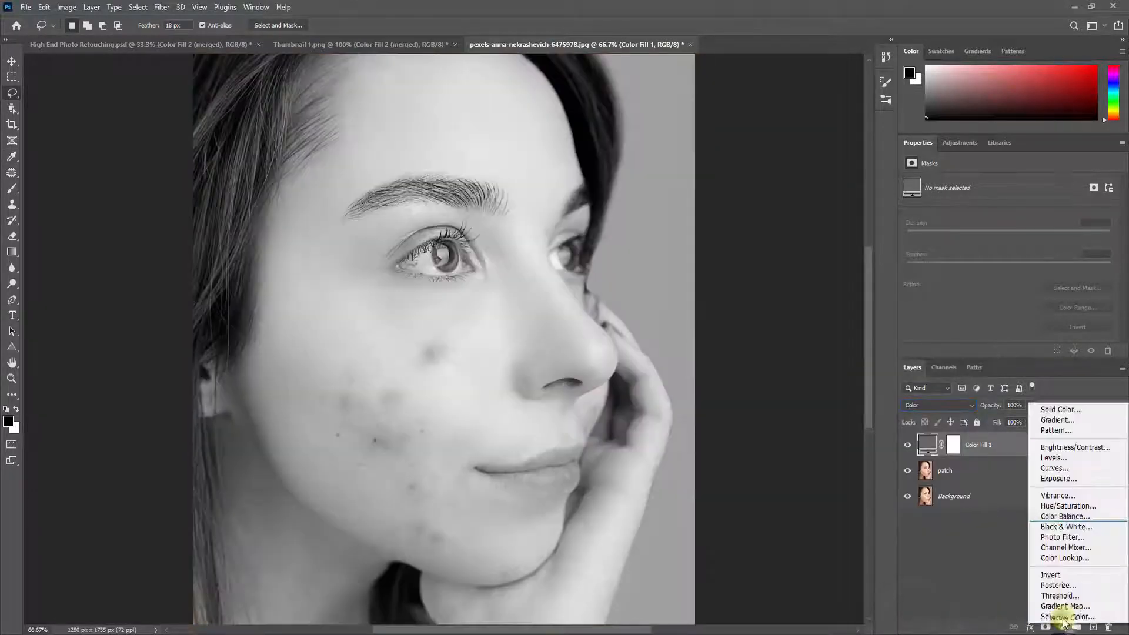
{"action": "left_click", "coordinate": [1050, 469]}
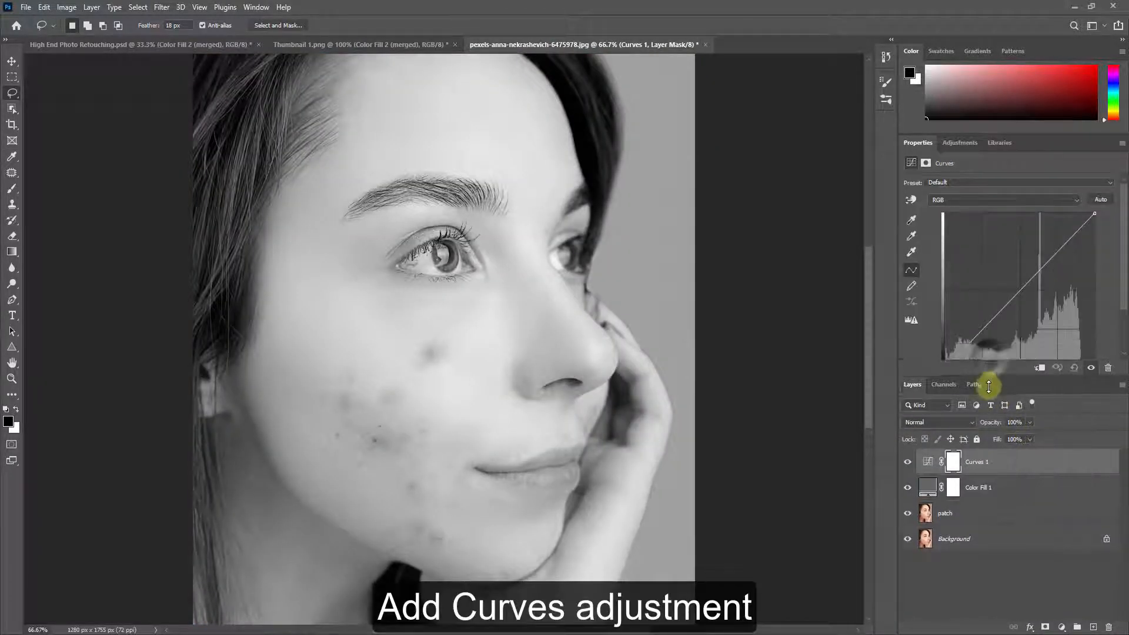
{"action": "left_click_drag", "start_coordinate": [1009, 302], "coordinate": [1036, 326]}
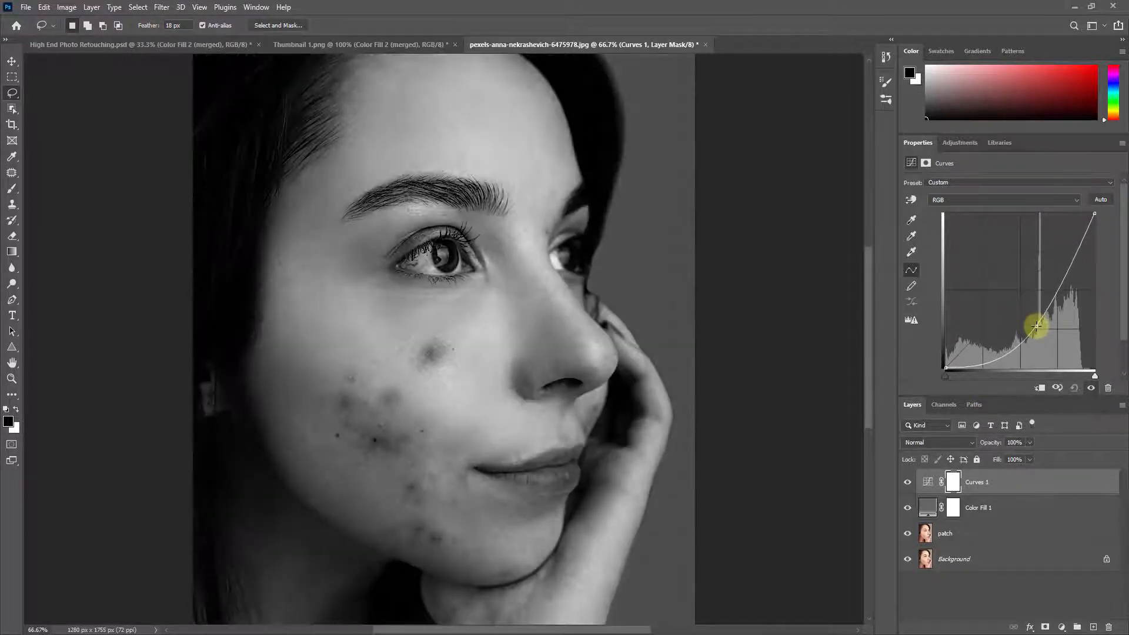
- Group the Curves and color fill layers together and name the group Texture Checker
{"action": "left_click", "coordinate": [988, 504], "text": "shift"}
{"action": "right_click", "coordinate": [1011, 501]}
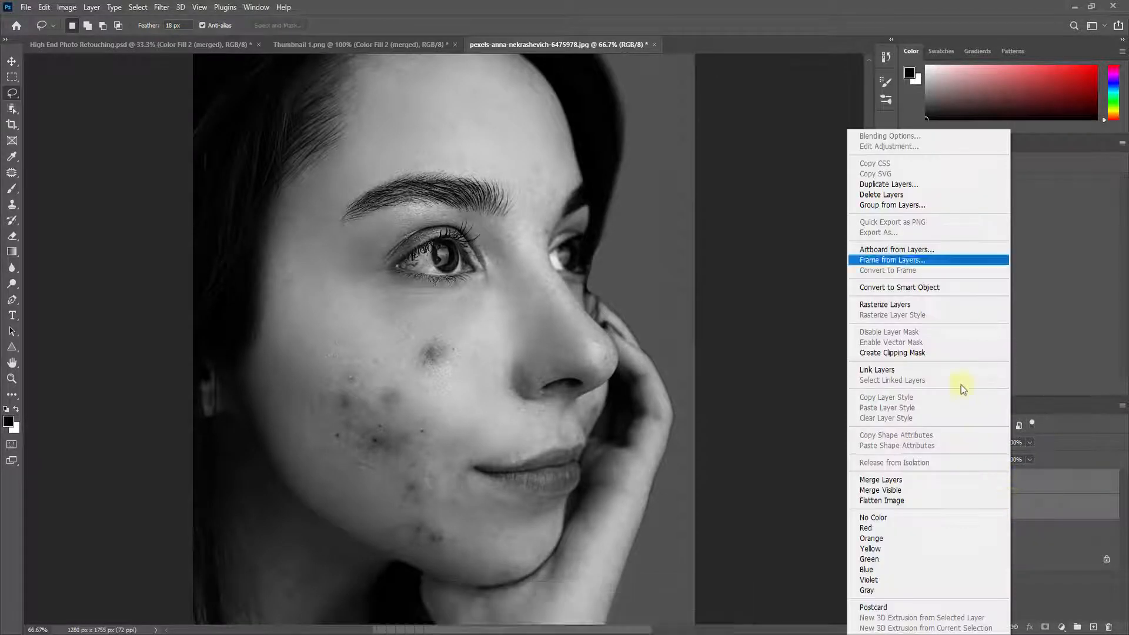
{"action": "left_click", "coordinate": [923, 210]}
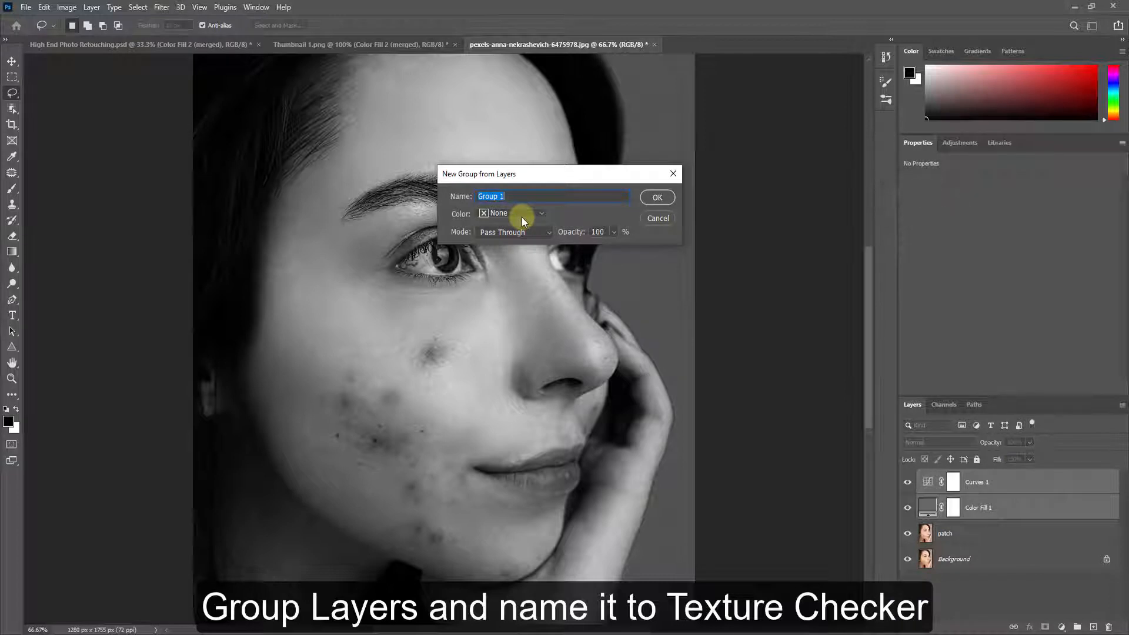
{"action": "type", "text": "Checker"}
{"action": "key", "text": "Home"}
{"action": "type", "text": "Texture"}
{"action": "key", "text": "Return"}
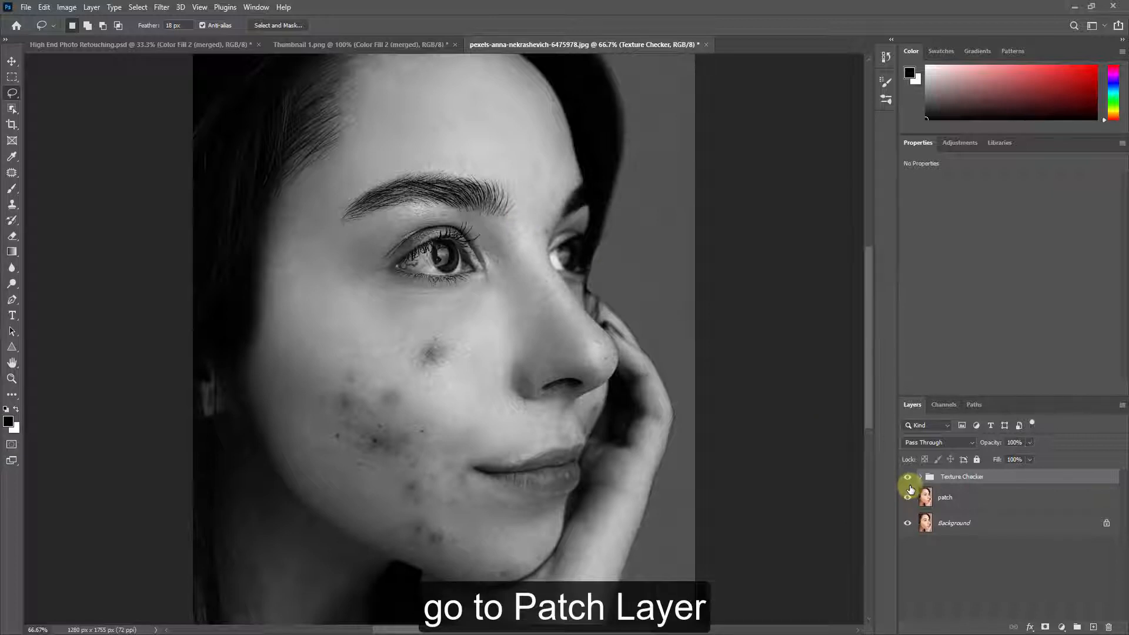
- Make the patch layer active and ready the Patch tool in Source mode for the blemished cheek
{"action": "left_click", "coordinate": [959, 500]}
{"action": "key", "text": "ctrl+plus"}
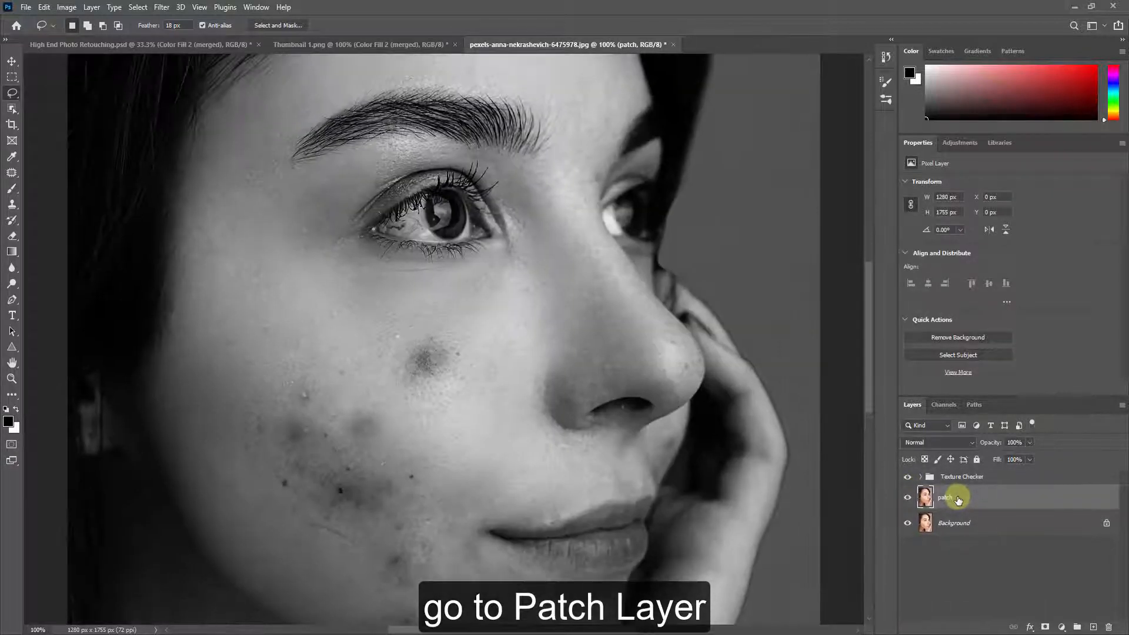
{"action": "key", "text": "ctrl+plus"}
{"action": "key", "text": "ctrl+minus"}
{"action": "left_click_drag", "start_coordinate": [587, 486], "coordinate": [574, 404]}
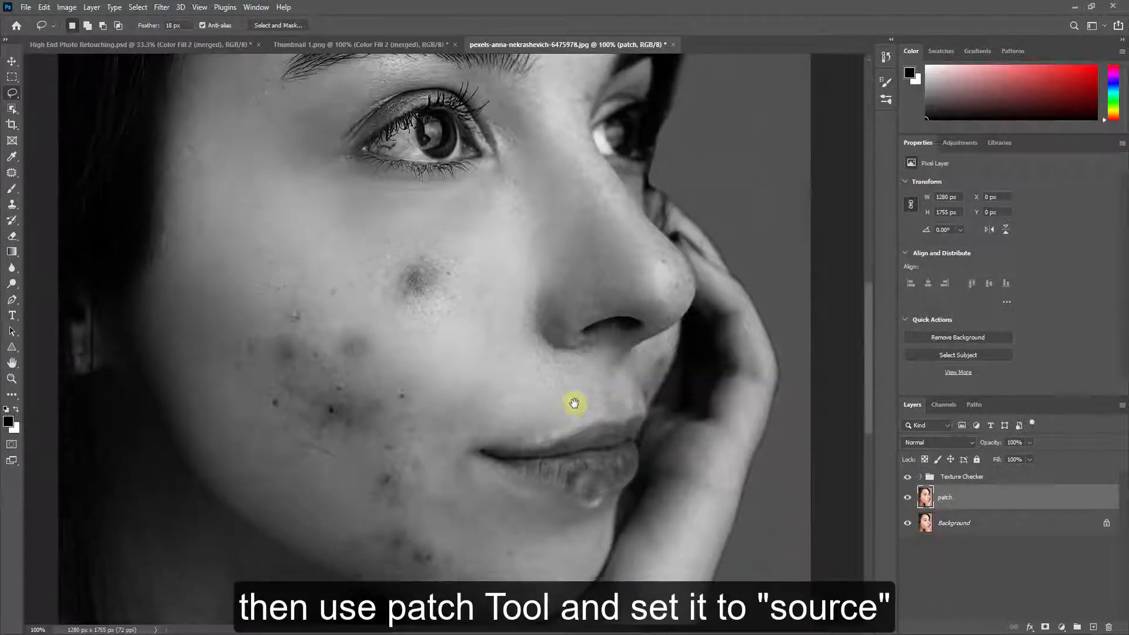
{"action": "key", "text": "ctrl+plus"}
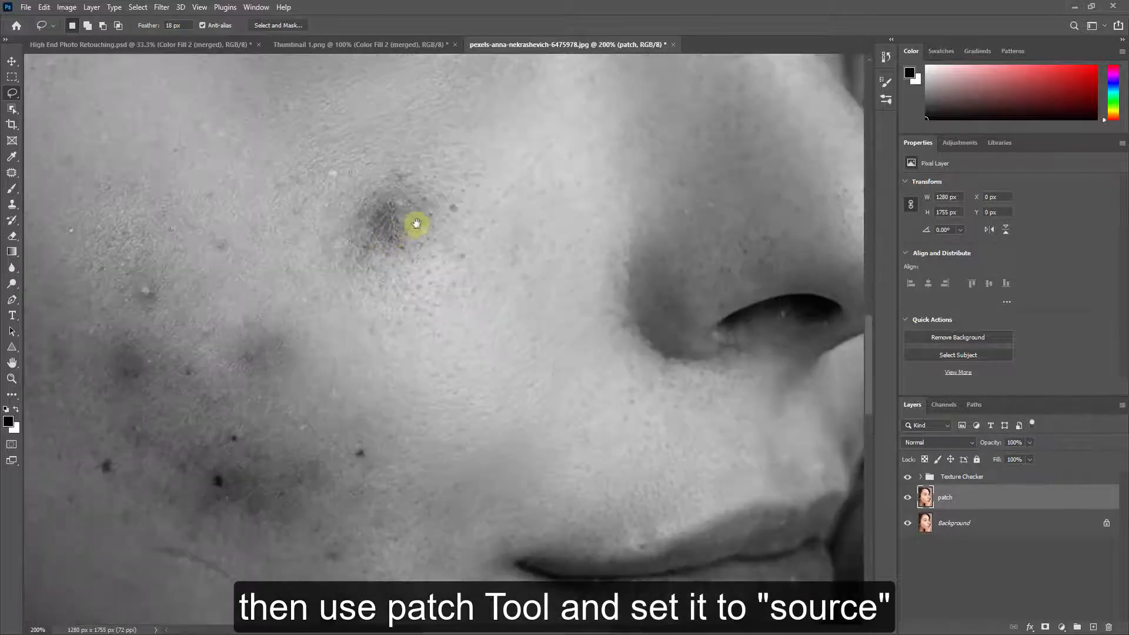
{"action": "left_click_drag", "start_coordinate": [416, 222], "coordinate": [429, 297]}
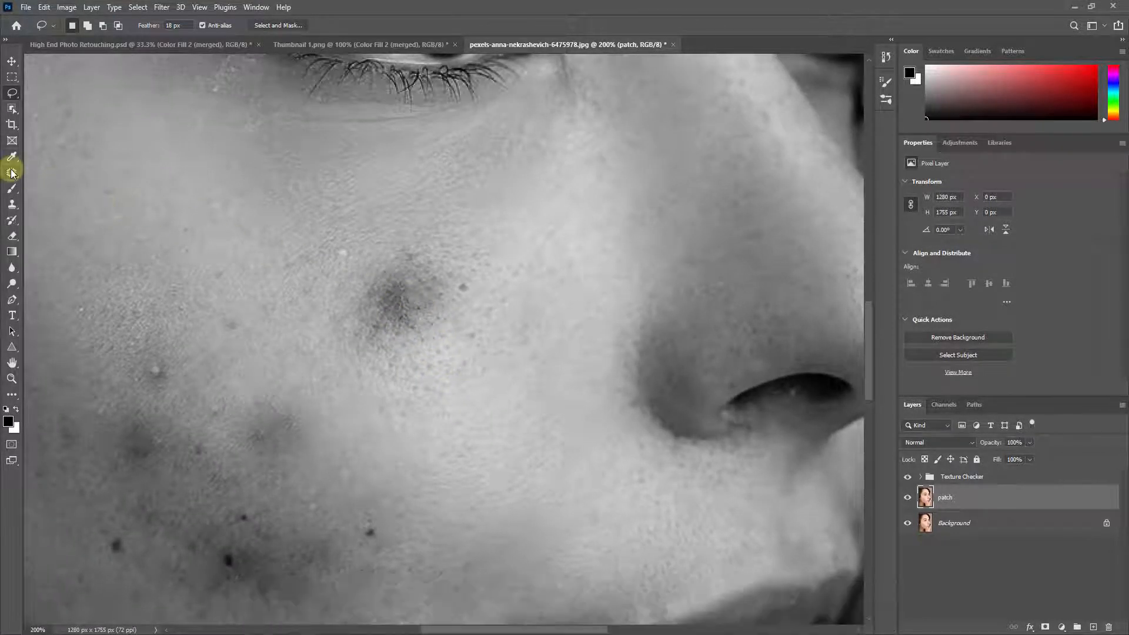
{"action": "left_click_drag", "start_coordinate": [12, 172], "coordinate": [72, 196]}
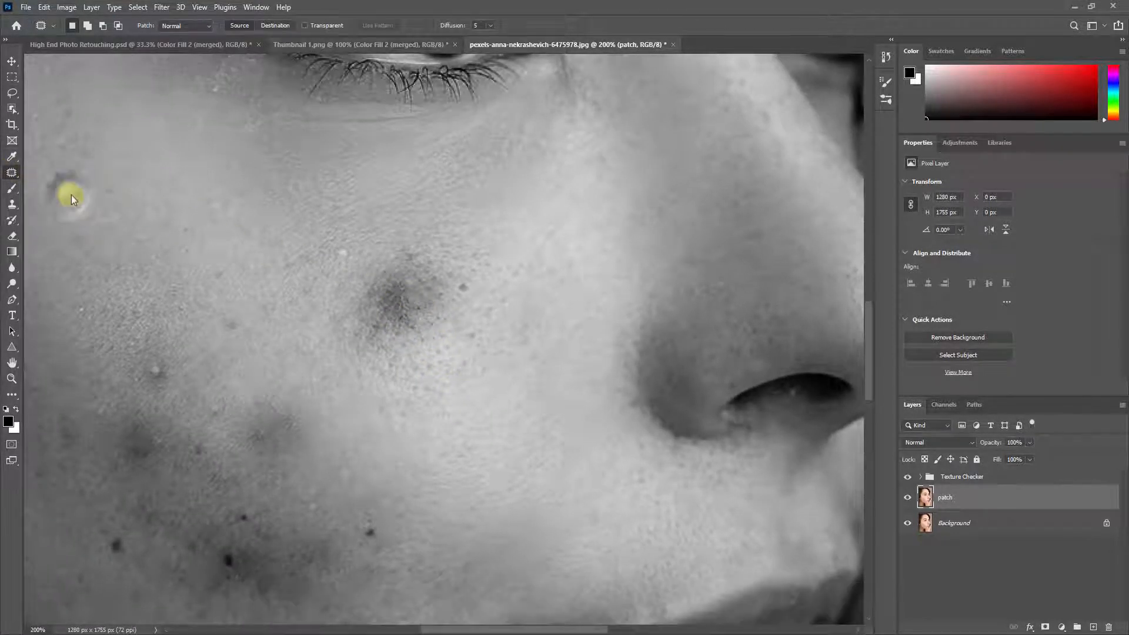
{"action": "left_click", "coordinate": [249, 27]}
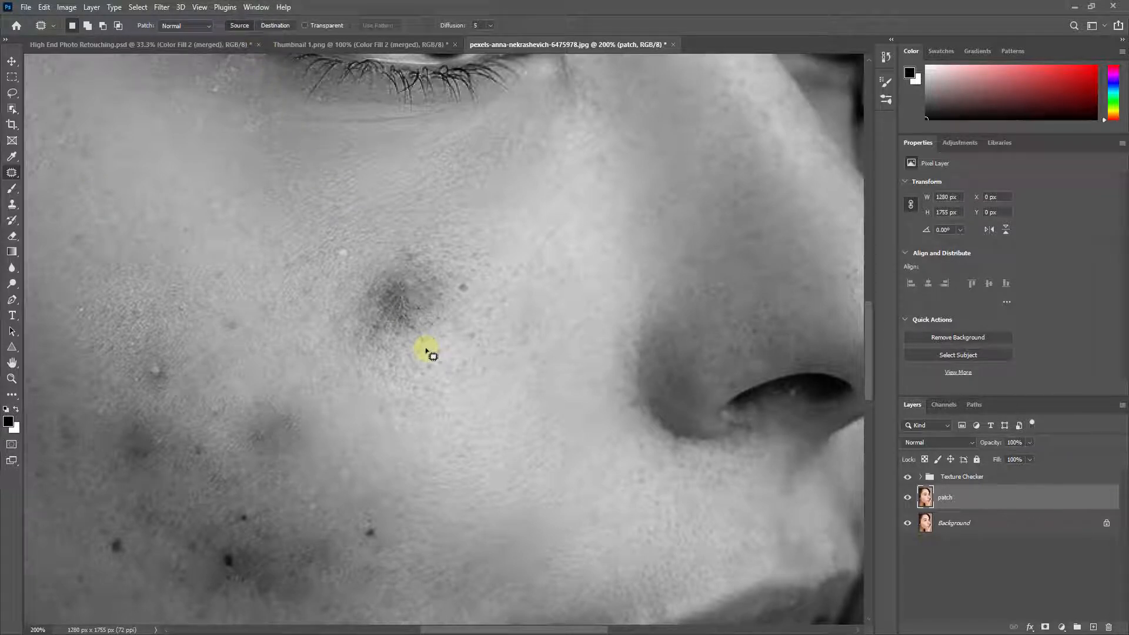
- Patch the large blemish on the cheek below the eye with clean skin beside it
{"action": "mouse_move", "coordinate": [426, 348]}
{"action": "left_mouse_down"}
{"action": "mouse_move", "coordinate": [470, 301]}
{"action": "mouse_move", "coordinate": [468, 274]}
{"action": "mouse_move", "coordinate": [427, 242]}
{"action": "left_mouse_up"}
{"action": "left_click_drag", "start_coordinate": [363, 361], "coordinate": [428, 353]}
{"action": "mouse_move", "coordinate": [418, 308]}
{"action": "left_mouse_down"}
{"action": "mouse_move", "coordinate": [454, 386]}
{"action": "mouse_move", "coordinate": [506, 431]}
{"action": "mouse_move", "coordinate": [535, 421]}
{"action": "mouse_move", "coordinate": [578, 337]}
{"action": "left_mouse_up"}
{"action": "left_click", "coordinate": [554, 309]}
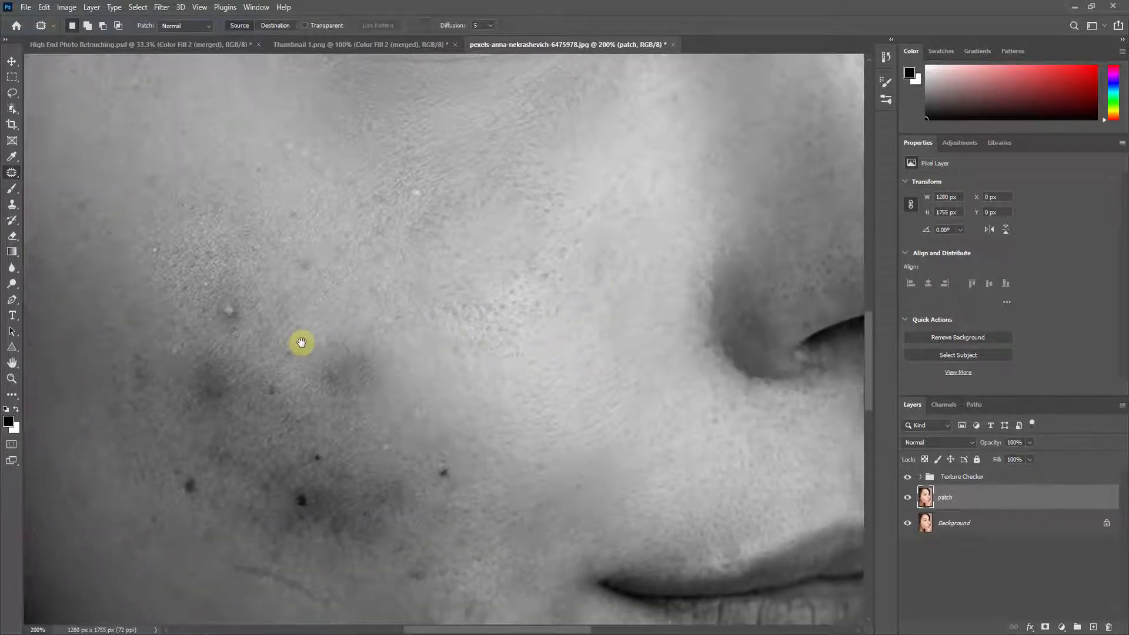
- Patch the small spots on the outer cheek and the thin scratch on the lower cheek with nearby clean skin
{"action": "mouse_move", "coordinate": [301, 342]}
{"action": "left_mouse_down"}
{"action": "mouse_move", "coordinate": [335, 340]}
{"action": "mouse_move", "coordinate": [300, 276]}
{"action": "left_mouse_up"}
{"action": "left_click", "coordinate": [363, 284]}
{"action": "left_click_drag", "start_coordinate": [370, 284], "coordinate": [487, 345]}
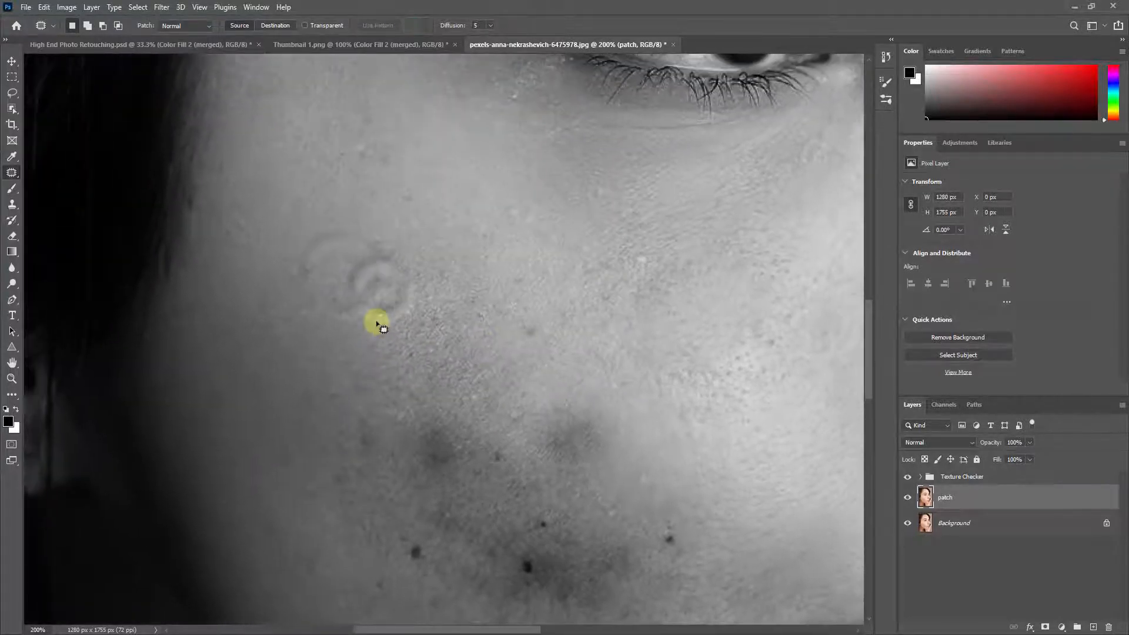
{"action": "mouse_move", "coordinate": [377, 322]}
{"action": "left_mouse_down"}
{"action": "mouse_move", "coordinate": [395, 310]}
{"action": "mouse_move", "coordinate": [384, 322]}
{"action": "mouse_move", "coordinate": [395, 348]}
{"action": "mouse_move", "coordinate": [450, 376]}
{"action": "mouse_move", "coordinate": [393, 256]}
{"action": "left_mouse_up"}
{"action": "left_click", "coordinate": [454, 383]}
{"action": "mouse_move", "coordinate": [462, 427]}
{"action": "left_mouse_down"}
{"action": "mouse_move", "coordinate": [384, 387]}
{"action": "mouse_move", "coordinate": [396, 415]}
{"action": "mouse_move", "coordinate": [445, 428]}
{"action": "mouse_move", "coordinate": [421, 456]}
{"action": "left_mouse_up"}
{"action": "left_click", "coordinate": [489, 397]}
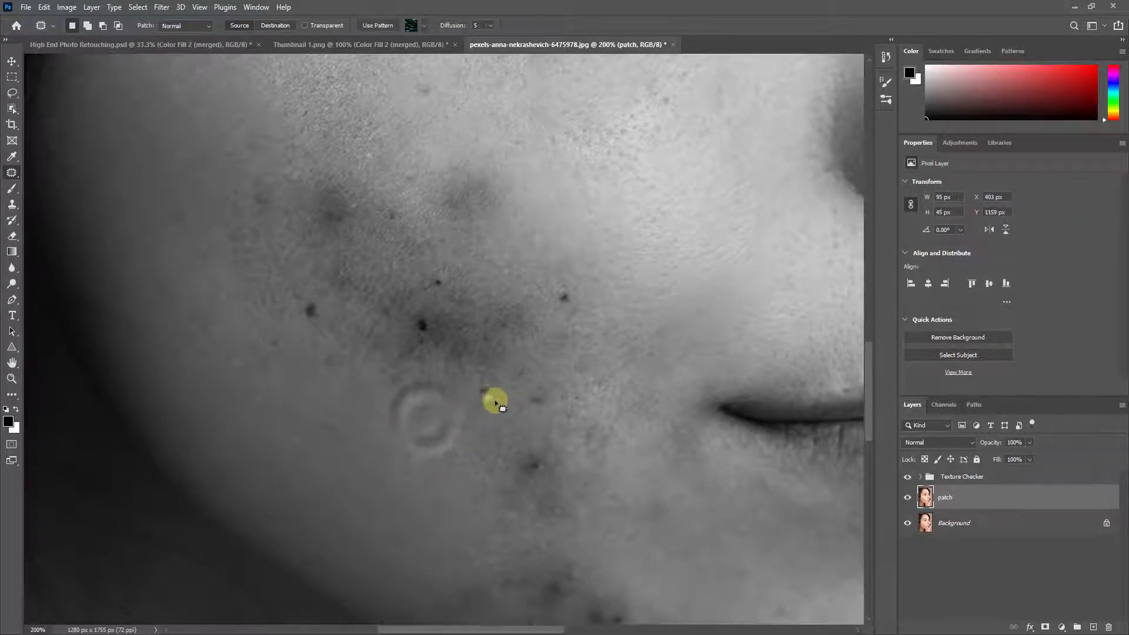
- Patch the small dark spot on the lower cheek and the blemishes above the jawline using clean neighbouring skin
{"action": "left_click_drag", "start_coordinate": [496, 404], "coordinate": [390, 317]}
{"action": "mouse_move", "coordinate": [495, 472]}
{"action": "left_mouse_down"}
{"action": "mouse_move", "coordinate": [522, 560]}
{"action": "mouse_move", "coordinate": [550, 492]}
{"action": "left_mouse_up"}
{"action": "left_click", "coordinate": [461, 519]}
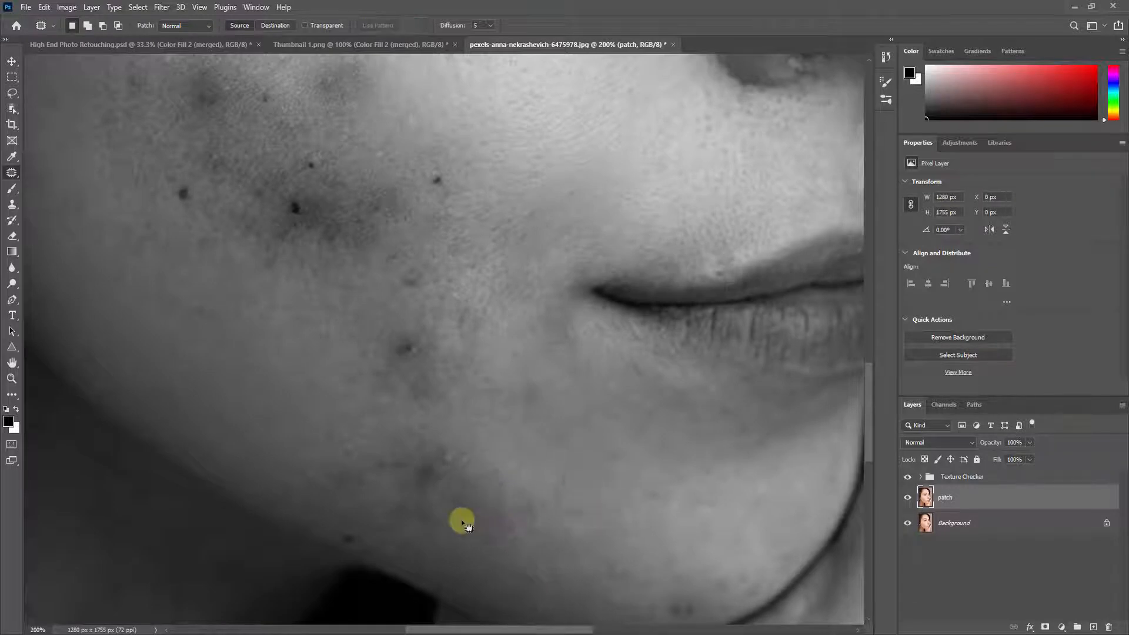
{"action": "mouse_move", "coordinate": [445, 498]}
{"action": "left_mouse_down"}
{"action": "mouse_move", "coordinate": [459, 466]}
{"action": "mouse_move", "coordinate": [437, 442]}
{"action": "mouse_move", "coordinate": [394, 489]}
{"action": "left_mouse_up"}
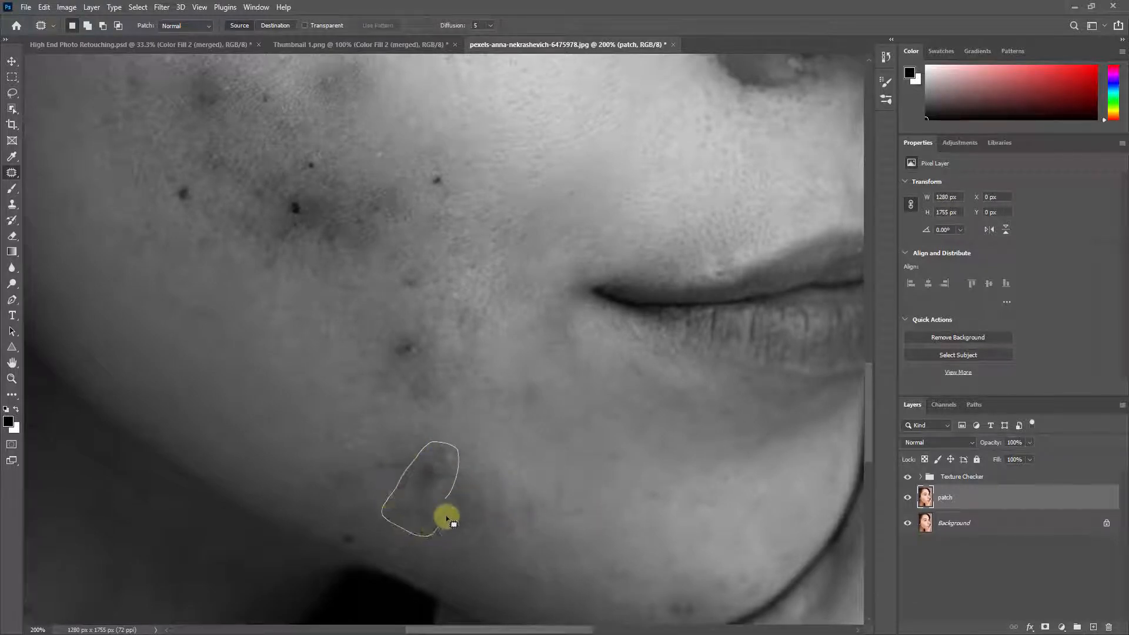
{"action": "left_click_drag", "start_coordinate": [447, 518], "coordinate": [448, 521]}
{"action": "left_click_drag", "start_coordinate": [442, 518], "coordinate": [526, 573]}
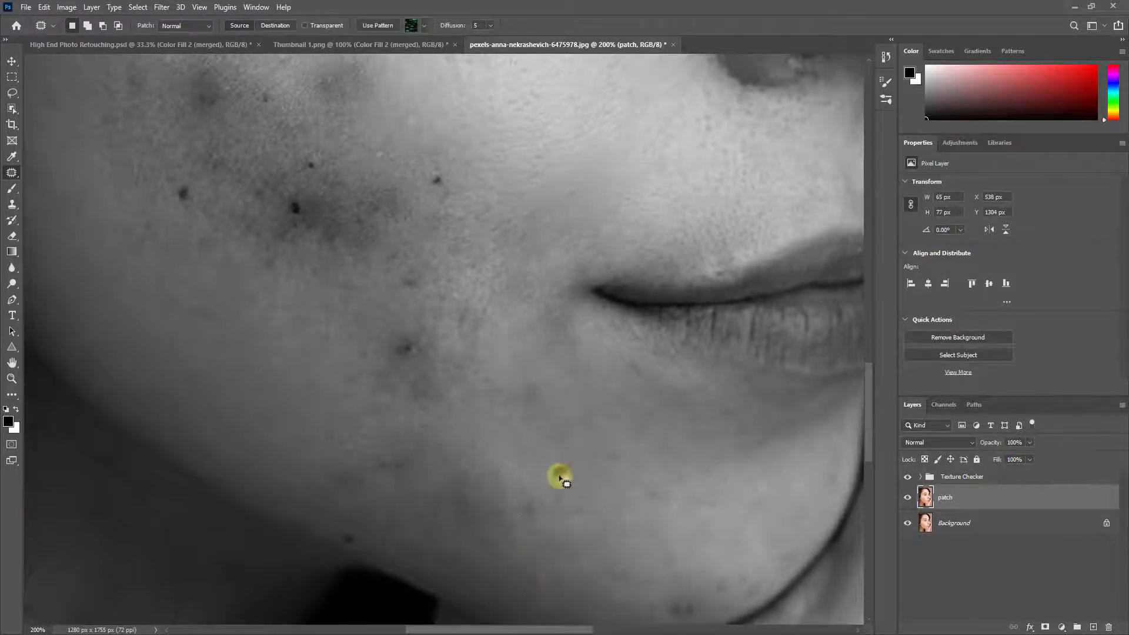
{"action": "left_click", "coordinate": [559, 477]}
- Patch the remaining marks near the jaw and the dark spot on the cheek beside the mouth corner
{"action": "mouse_move", "coordinate": [480, 483]}
{"action": "left_mouse_down"}
{"action": "mouse_move", "coordinate": [488, 516]}
{"action": "mouse_move", "coordinate": [476, 480]}
{"action": "left_mouse_up"}
{"action": "mouse_move", "coordinate": [466, 499]}
{"action": "left_mouse_down"}
{"action": "mouse_move", "coordinate": [419, 522]}
{"action": "mouse_move", "coordinate": [431, 467]}
{"action": "mouse_move", "coordinate": [330, 456]}
{"action": "mouse_move", "coordinate": [395, 500]}
{"action": "mouse_move", "coordinate": [412, 492]}
{"action": "mouse_move", "coordinate": [463, 525]}
{"action": "mouse_move", "coordinate": [472, 513]}
{"action": "left_mouse_up"}
{"action": "left_click", "coordinate": [468, 449]}
{"action": "left_click", "coordinate": [494, 463]}
{"action": "mouse_move", "coordinate": [520, 417]}
{"action": "left_mouse_down"}
{"action": "mouse_move", "coordinate": [536, 455]}
{"action": "mouse_move", "coordinate": [526, 432]}
{"action": "left_mouse_up"}
{"action": "mouse_move", "coordinate": [420, 390]}
{"action": "left_mouse_down"}
{"action": "mouse_move", "coordinate": [395, 361]}
{"action": "mouse_move", "coordinate": [410, 390]}
{"action": "mouse_move", "coordinate": [342, 423]}
{"action": "left_mouse_up"}
{"action": "left_click", "coordinate": [417, 381]}
{"action": "left_click_drag", "start_coordinate": [385, 337], "coordinate": [415, 421]}
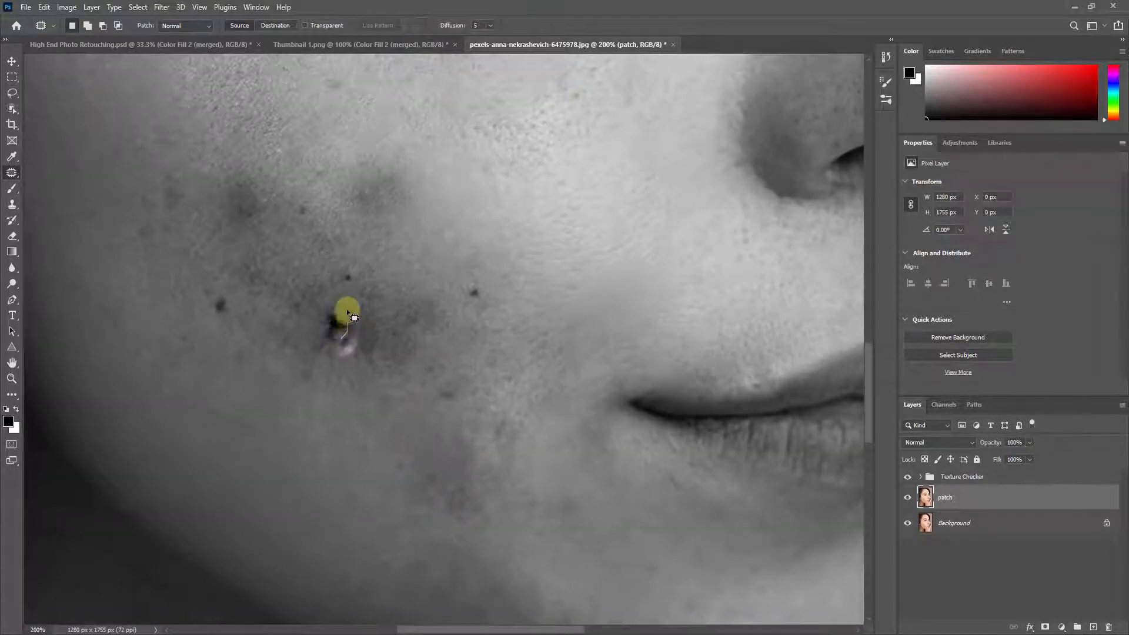
- Patch the dark mole and the tiny spot above it within the cheek's discolored area
{"action": "mouse_move", "coordinate": [347, 312]}
{"action": "left_mouse_down"}
{"action": "mouse_move", "coordinate": [325, 298]}
{"action": "mouse_move", "coordinate": [312, 335]}
{"action": "left_mouse_up"}
{"action": "mouse_move", "coordinate": [313, 375]}
{"action": "left_mouse_down"}
{"action": "mouse_move", "coordinate": [294, 418]}
{"action": "mouse_move", "coordinate": [362, 432]}
{"action": "left_mouse_up"}
{"action": "left_click", "coordinate": [363, 384]}
{"action": "mouse_move", "coordinate": [378, 327]}
{"action": "left_mouse_down"}
{"action": "mouse_move", "coordinate": [386, 307]}
{"action": "mouse_move", "coordinate": [380, 331]}
{"action": "mouse_move", "coordinate": [345, 313]}
{"action": "left_mouse_up"}
{"action": "left_click", "coordinate": [411, 297]}
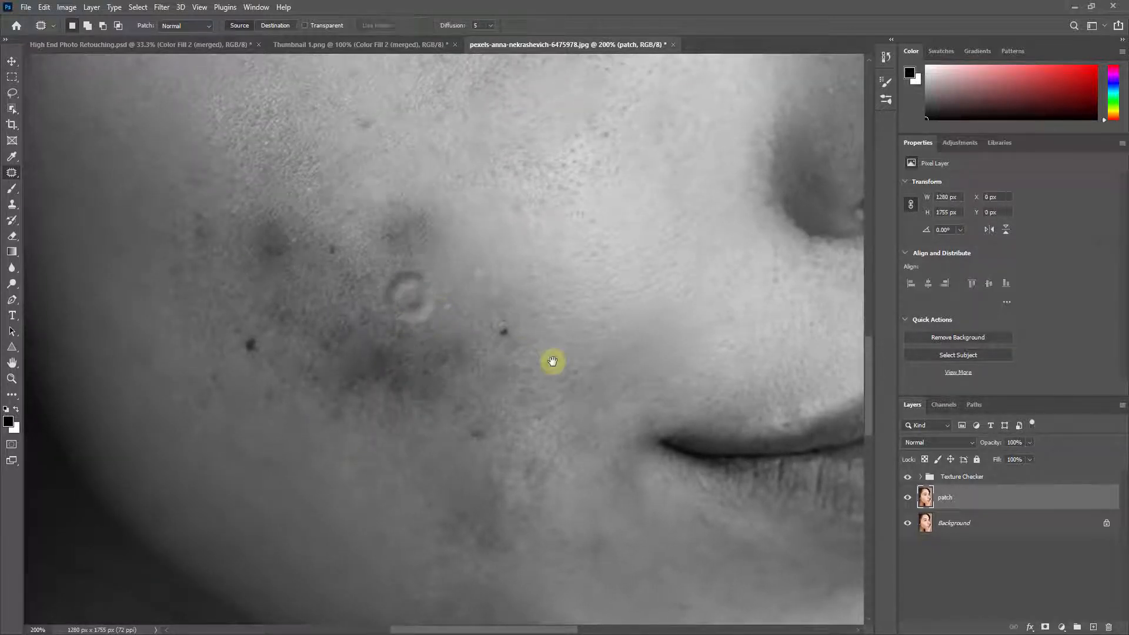
- Lighten the dark patch on the lower cheek with the Clone Stamp tool, sampling the clean skin just below it
{"action": "left_click_drag", "start_coordinate": [551, 360], "coordinate": [565, 363]}
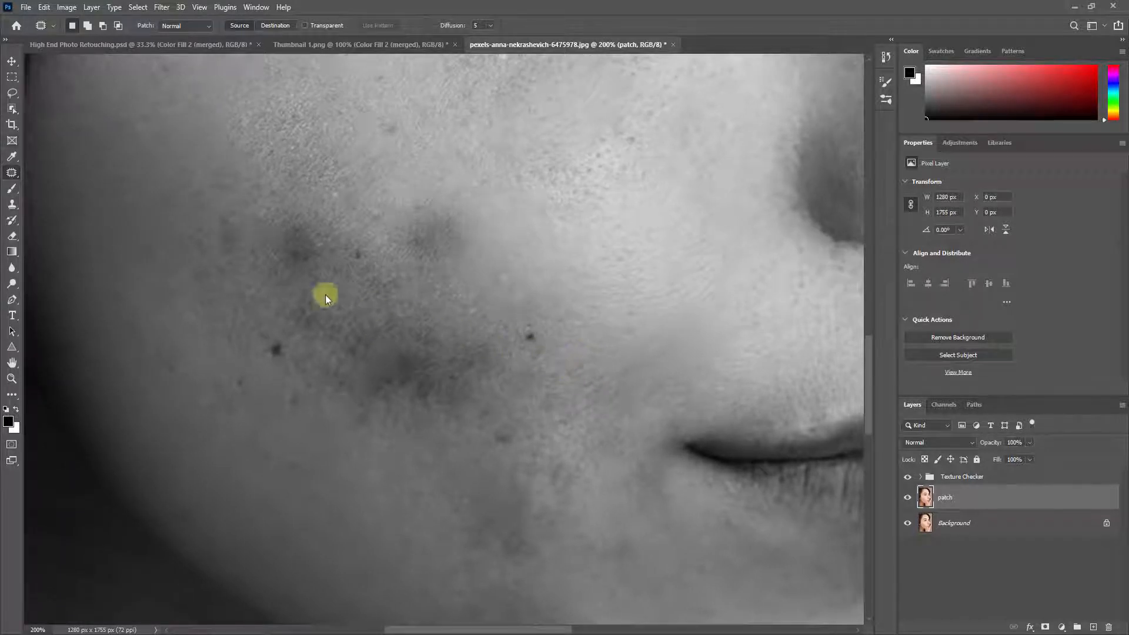
{"action": "left_click", "coordinate": [12, 206]}
{"action": "left_click", "coordinate": [65, 203]}
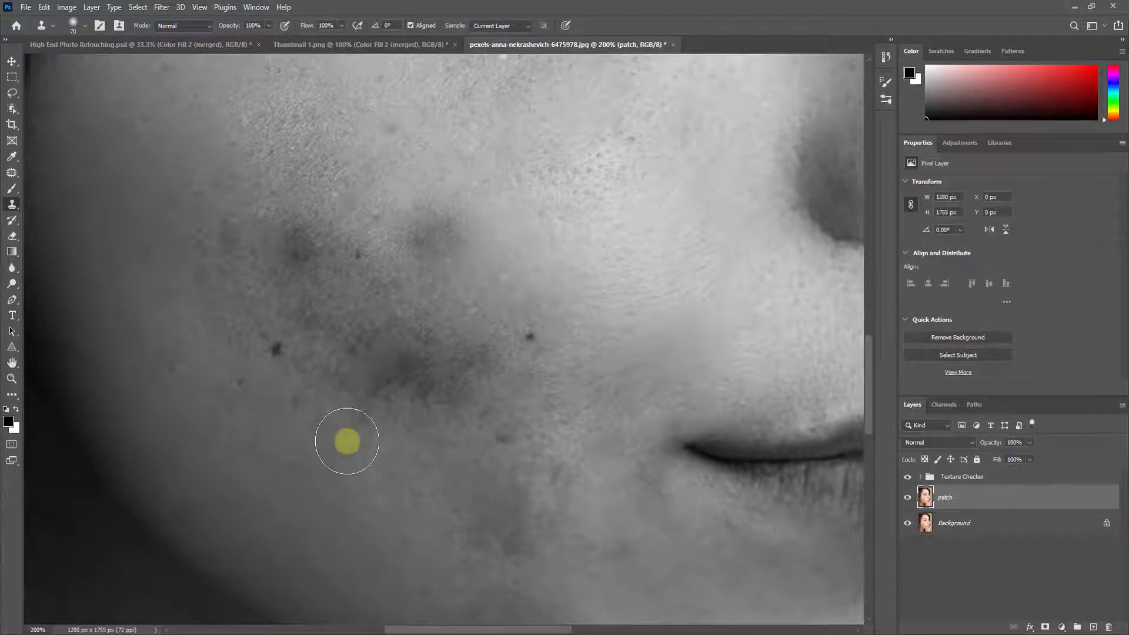
{"action": "left_click_drag", "start_coordinate": [347, 441], "coordinate": [390, 442]}
{"action": "left_click", "coordinate": [437, 443], "text": "alt"}
{"action": "left_click", "coordinate": [454, 404]}
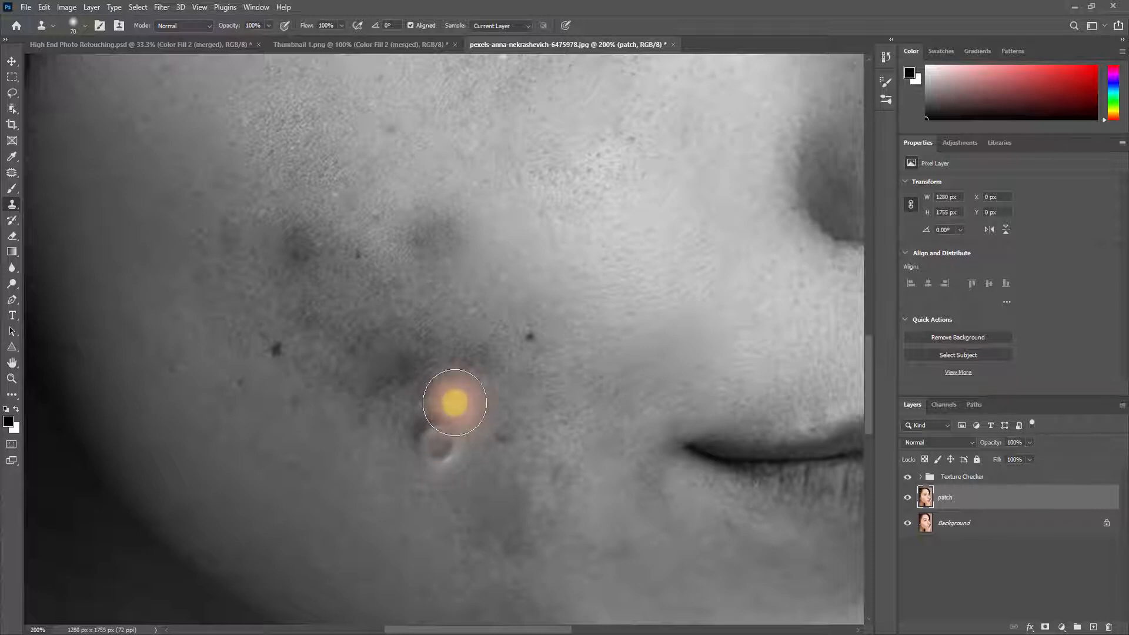
{"action": "left_click", "coordinate": [425, 465], "text": "alt"}
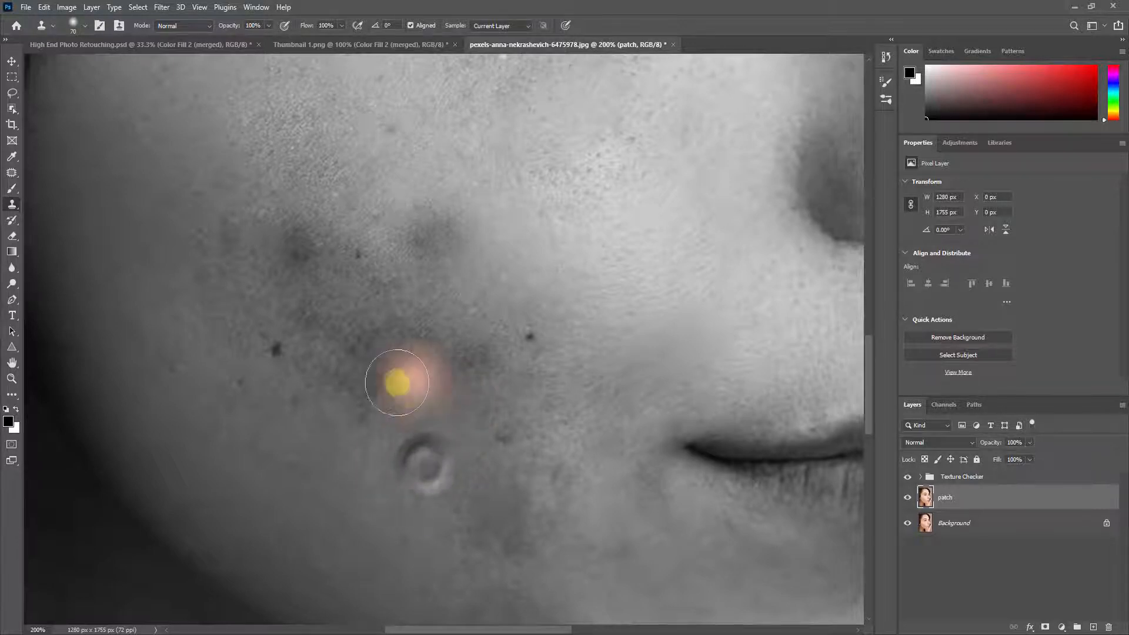
{"action": "left_click", "coordinate": [386, 368]}
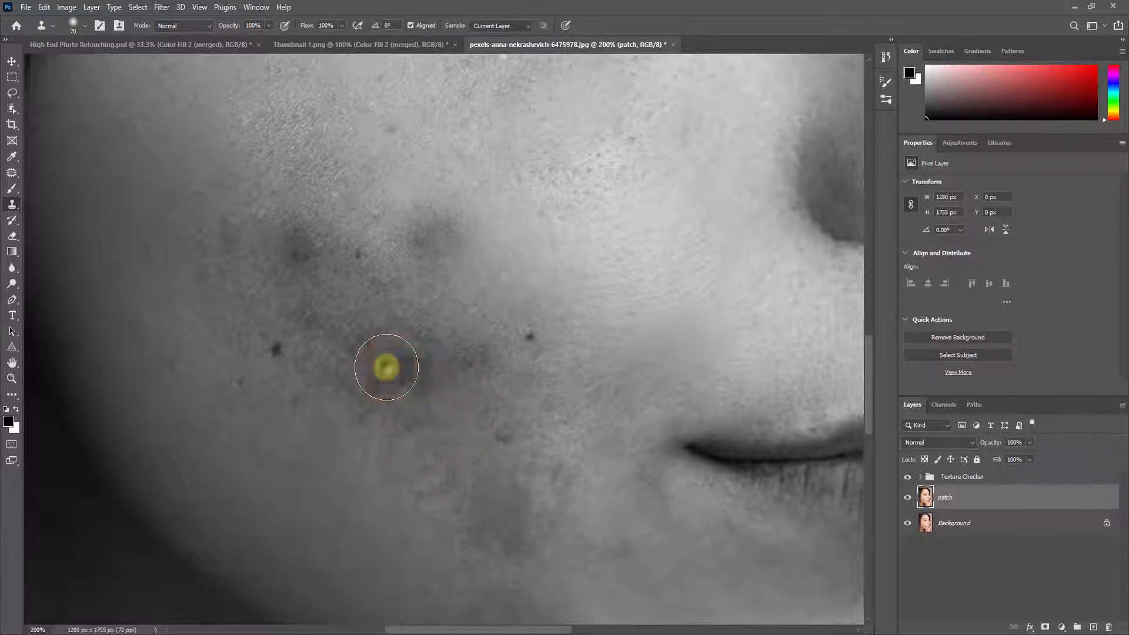
{"action": "left_click", "coordinate": [454, 462], "text": "alt"}
{"action": "left_click", "coordinate": [425, 391]}
{"action": "left_click", "coordinate": [400, 459], "text": "alt"}
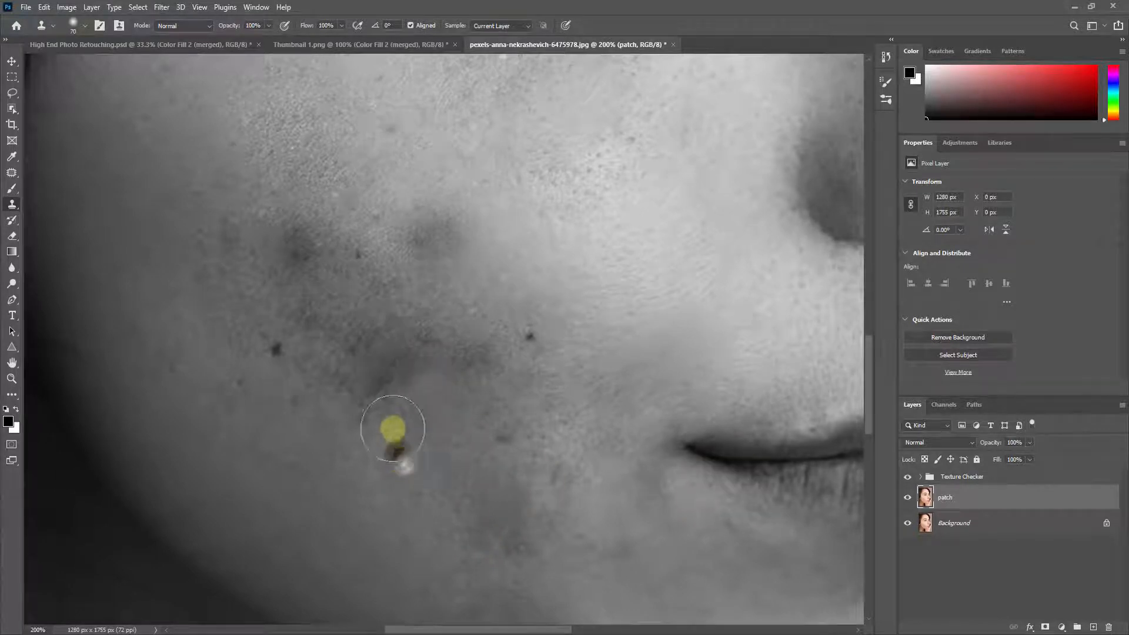
{"action": "left_click", "coordinate": [381, 386]}
{"action": "left_click", "coordinate": [429, 464], "text": "alt"}
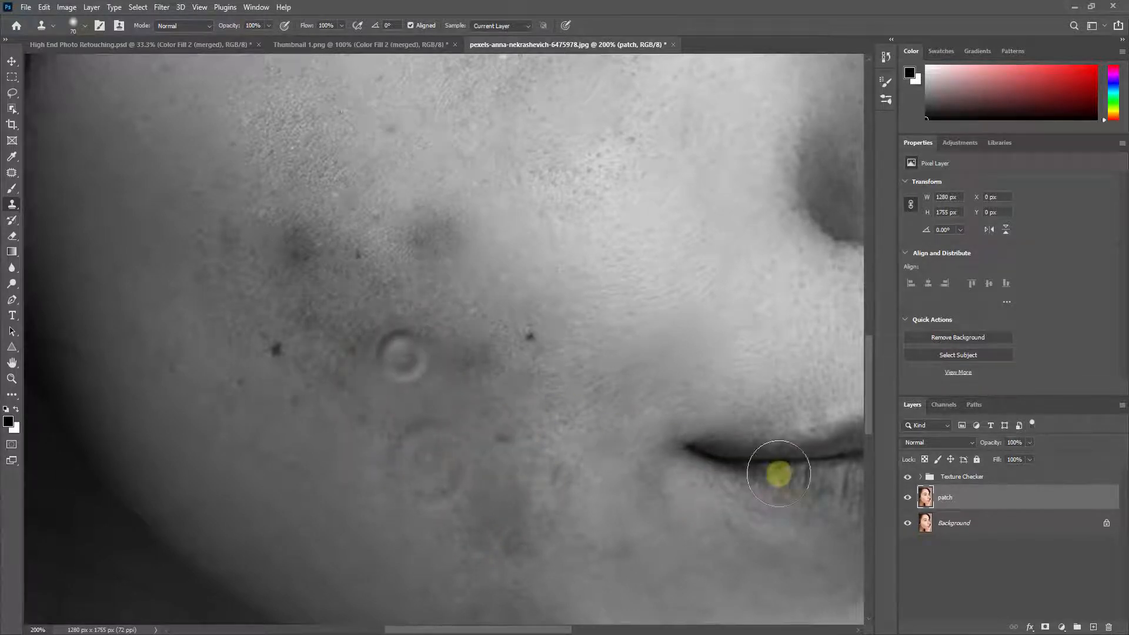
- Hide the Texture Checker group to check the retouched face in full color
{"action": "left_click", "coordinate": [781, 474], "text": "ctrl"}
{"action": "key", "text": "ctrl+minus"}
{"action": "key", "text": "ctrl+minus"}
{"action": "key", "text": "ctrl+plus"}
{"action": "key", "text": "ctrl+plus"}
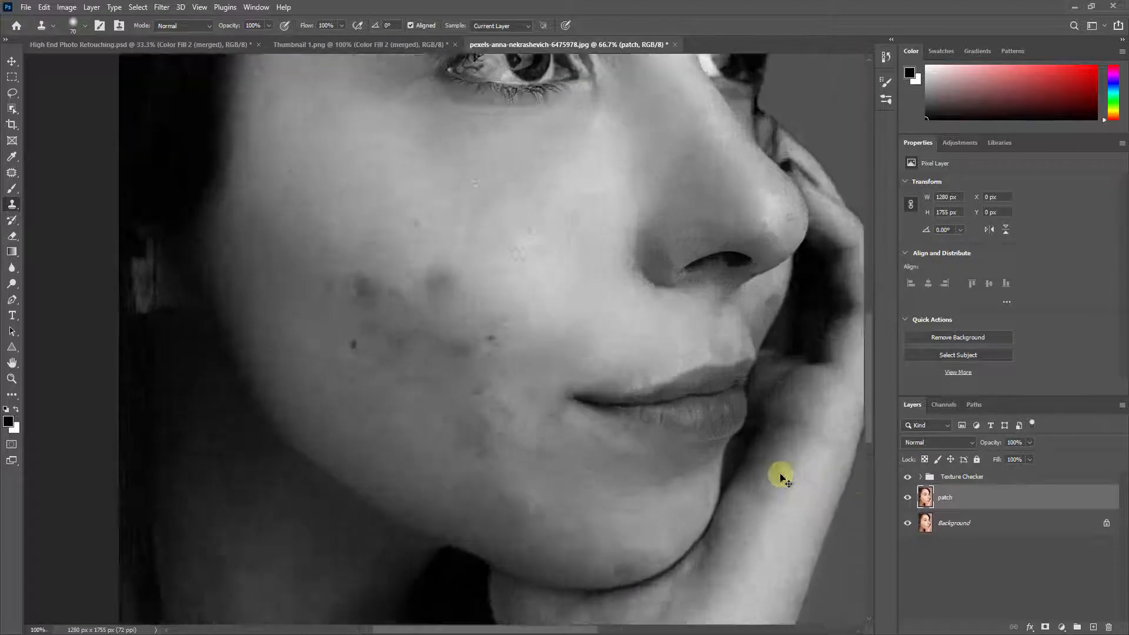
{"action": "key", "text": "ctrl+minus"}
{"action": "key", "text": "ctrl+minus"}
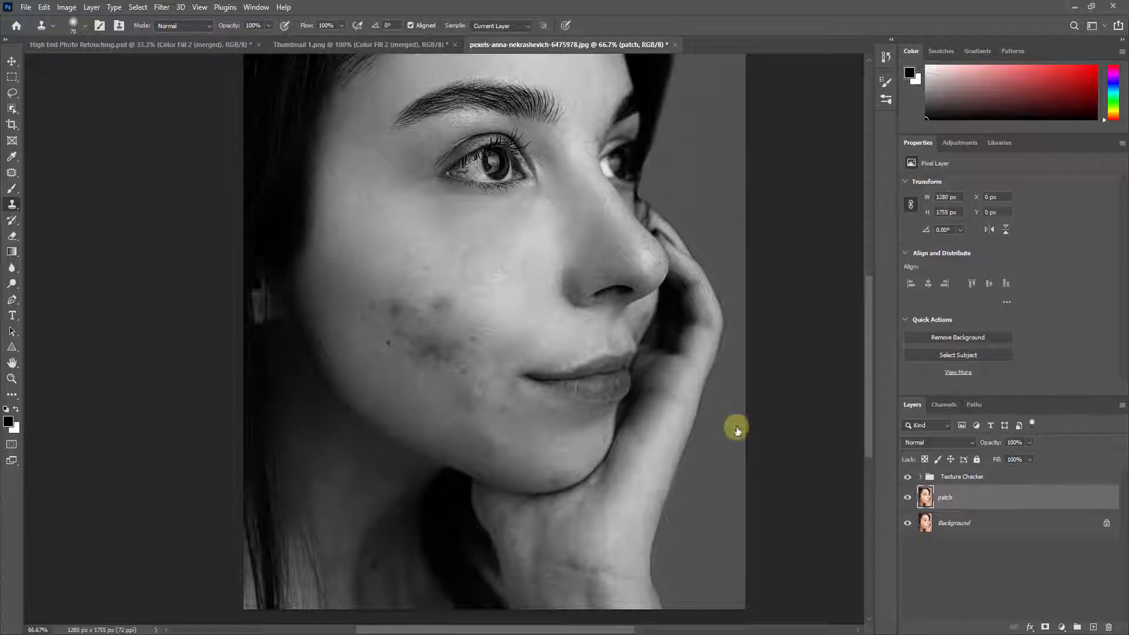
{"action": "left_click", "coordinate": [906, 481]}
- Duplicate the patch layer and name the copy blur
{"action": "right_click", "coordinate": [978, 498]}
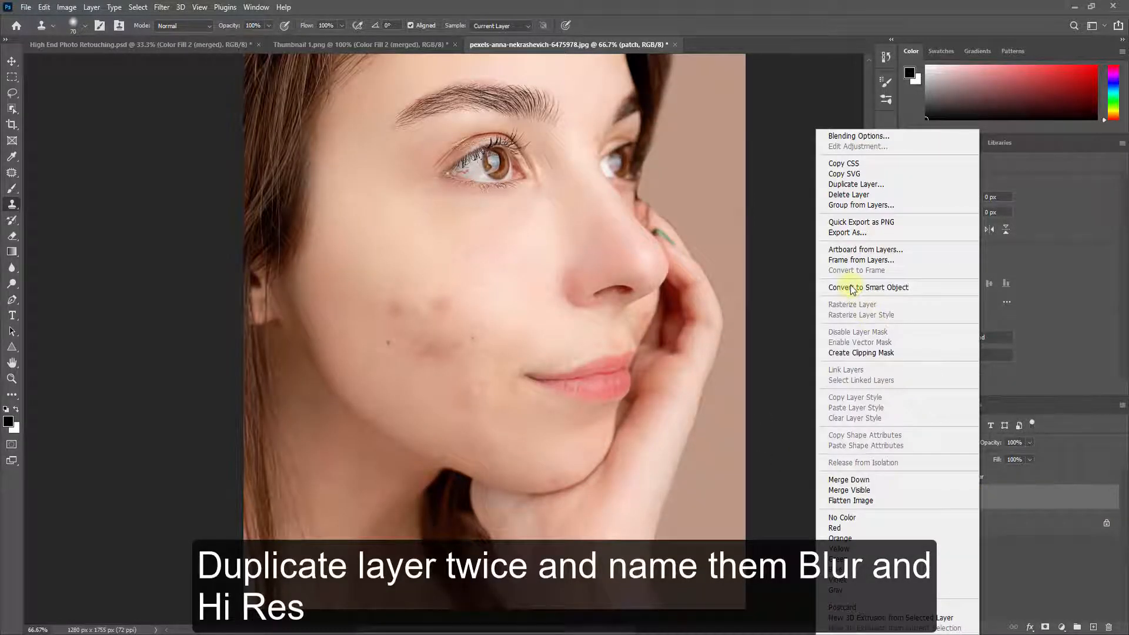
{"action": "left_click", "coordinate": [856, 184]}
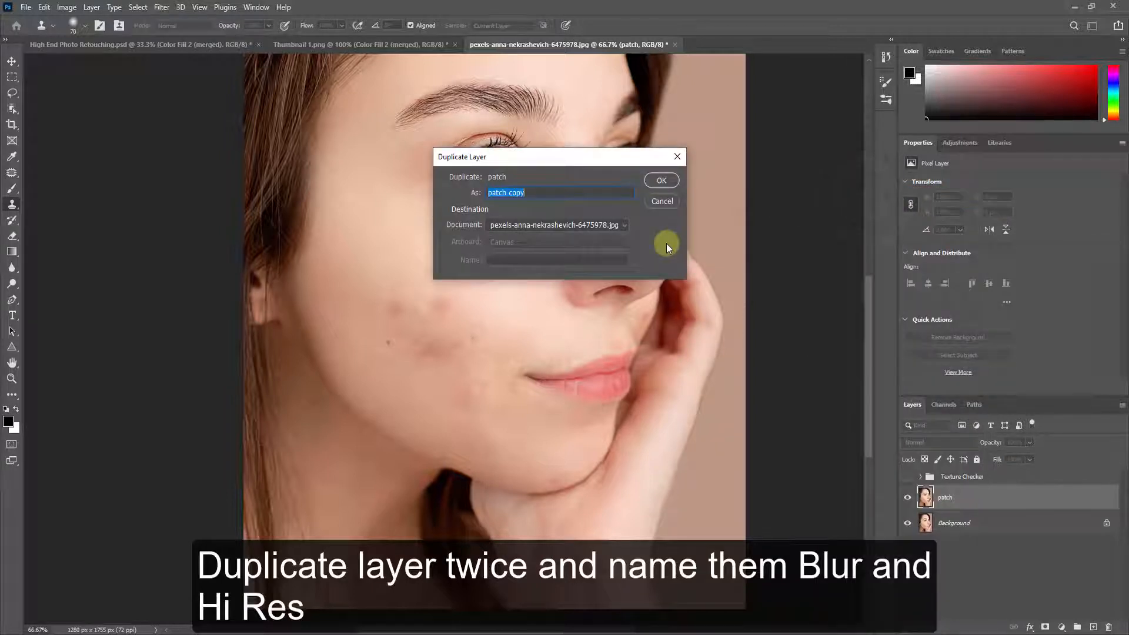
{"action": "type", "text": "blur"}
{"action": "key", "text": "Return"}
- Duplicate the blur layer and name the copy hi res
{"action": "right_click", "coordinate": [970, 497]}
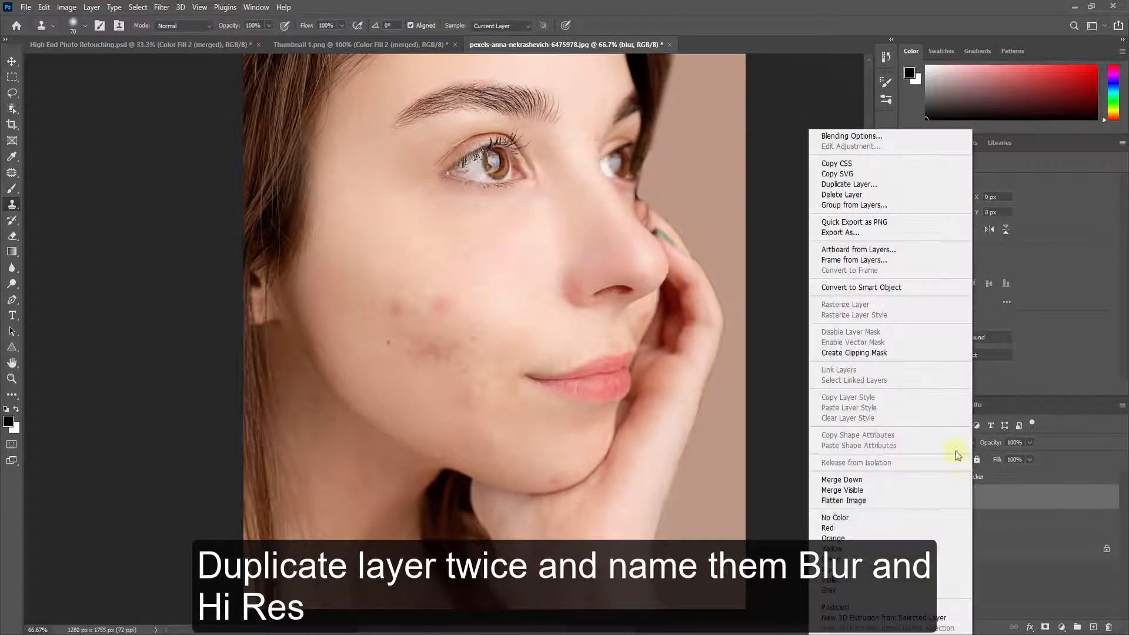
{"action": "left_click", "coordinate": [865, 184]}
{"action": "type", "text": "hi res"}
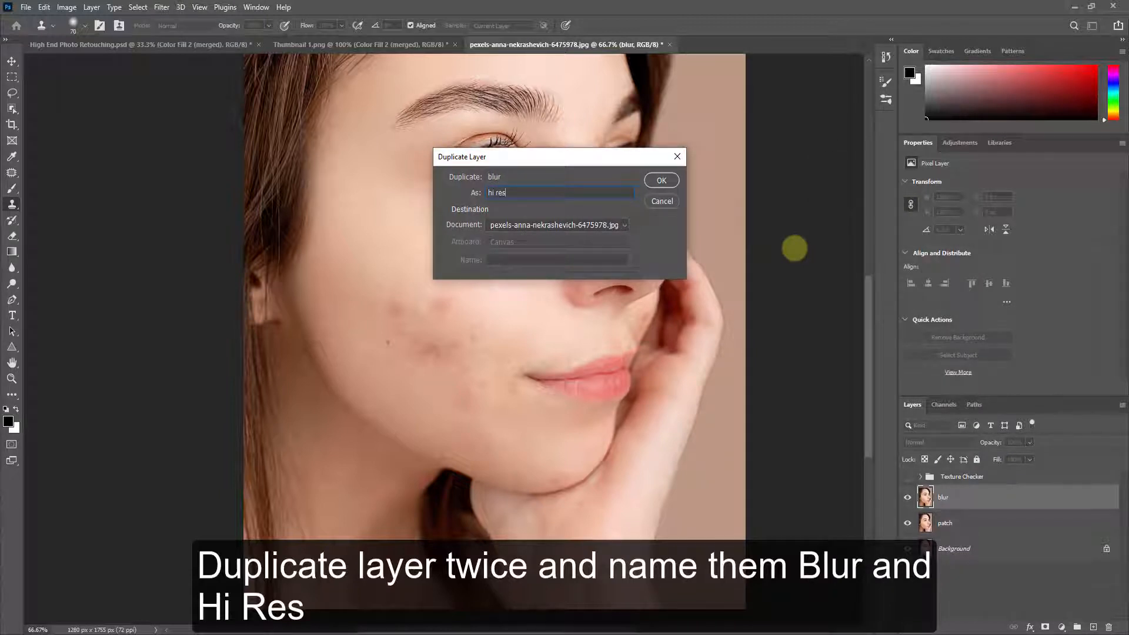
{"action": "key", "text": "Return"}
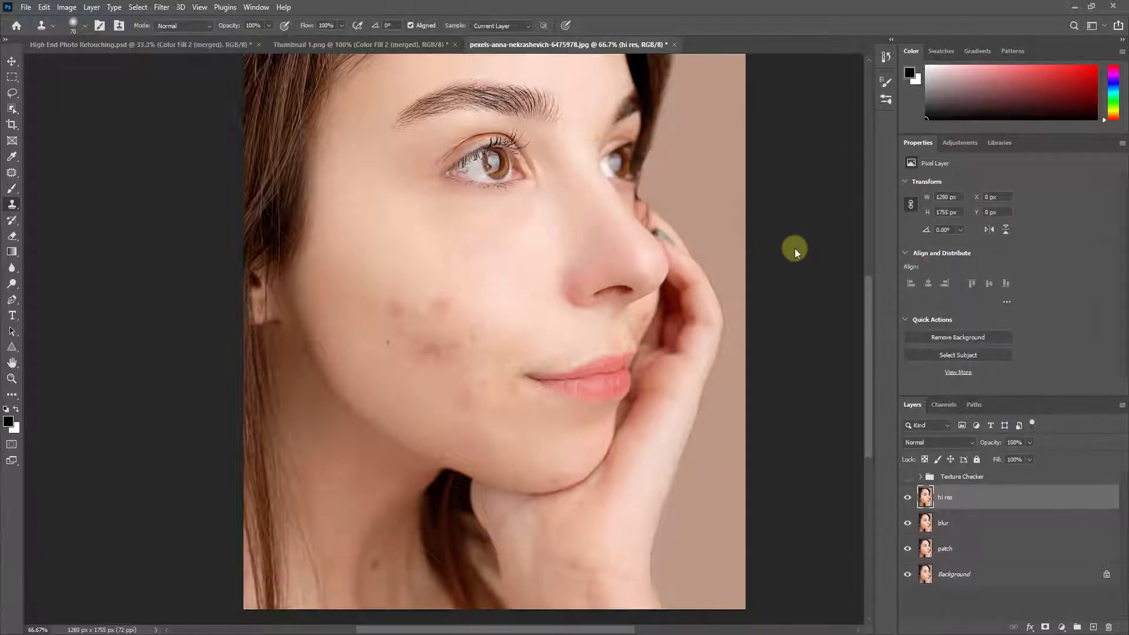
- Group the hi res and blur layers and name the group Freq Sep
{"action": "left_click", "coordinate": [966, 522], "text": "shift"}
{"action": "key", "text": "ctrl+g"}
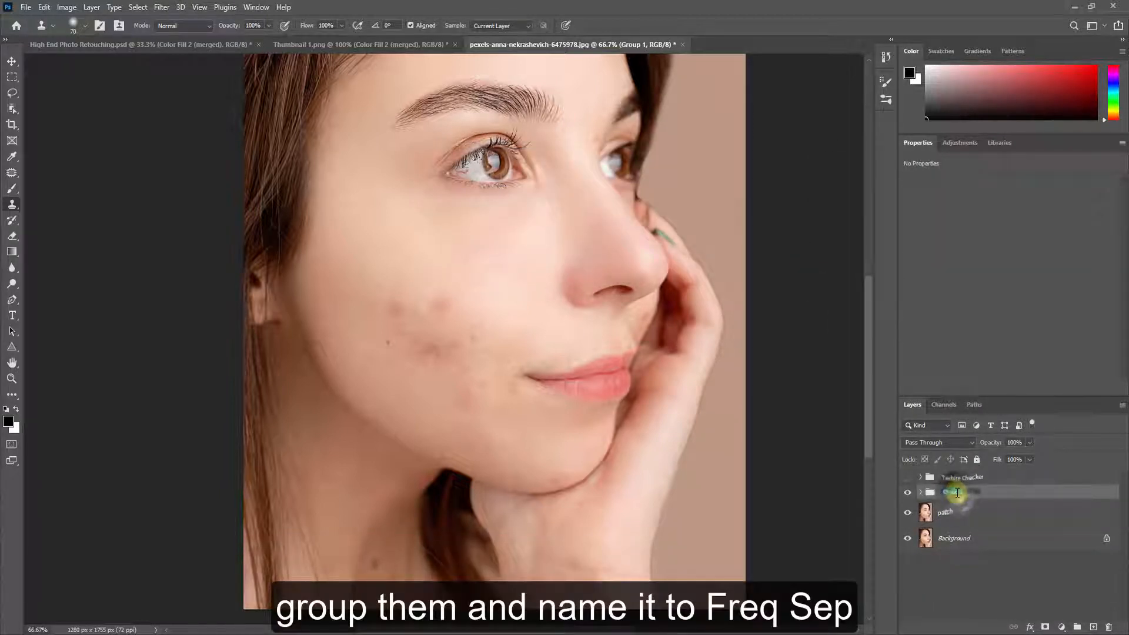
{"action": "type", "text": "Freq"}
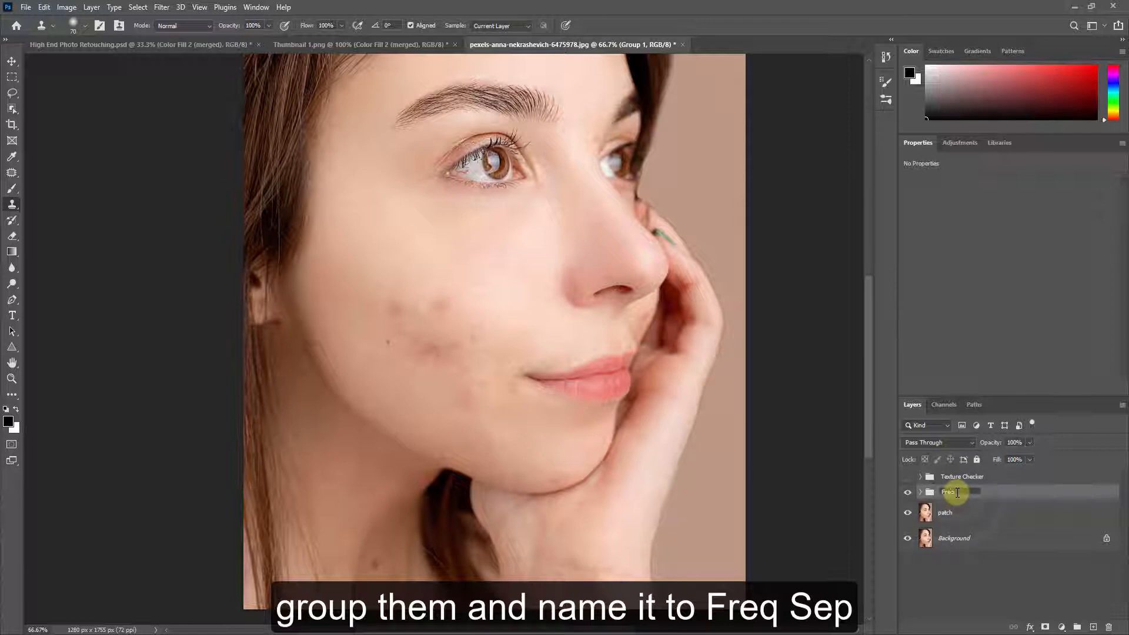
{"action": "type", "text": " Sep"}
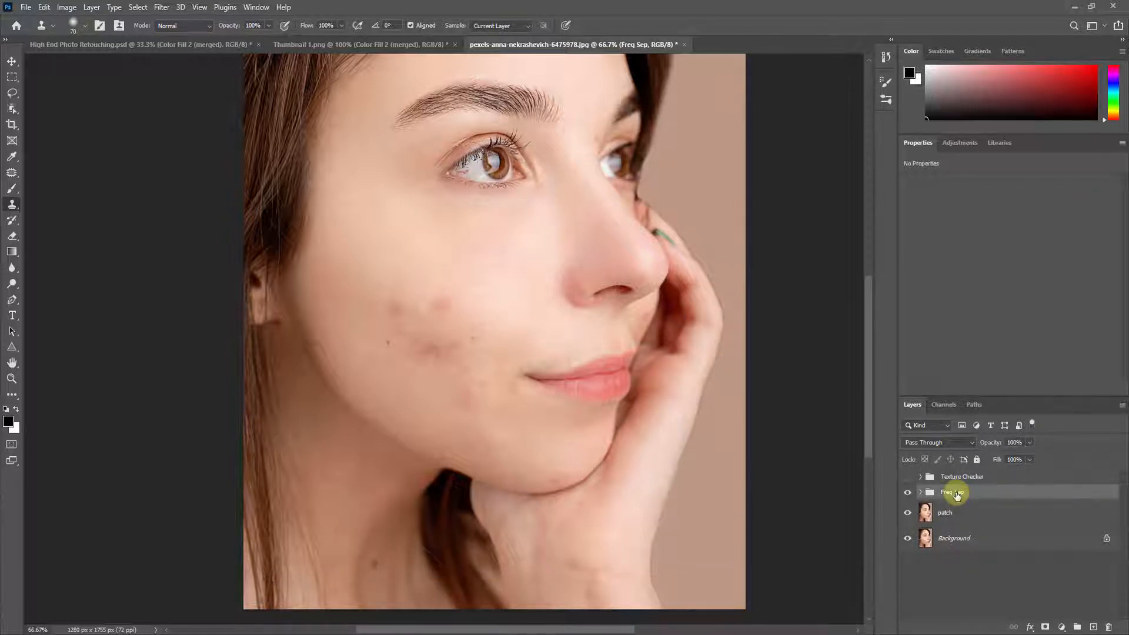
- Hide the hi res layer inside Freq Sep and apply a Gaussian Blur with a 2-pixel radius to the blur layer
{"action": "left_click", "coordinate": [921, 492]}
{"action": "left_click", "coordinate": [908, 512]}
{"action": "left_click", "coordinate": [947, 538]}
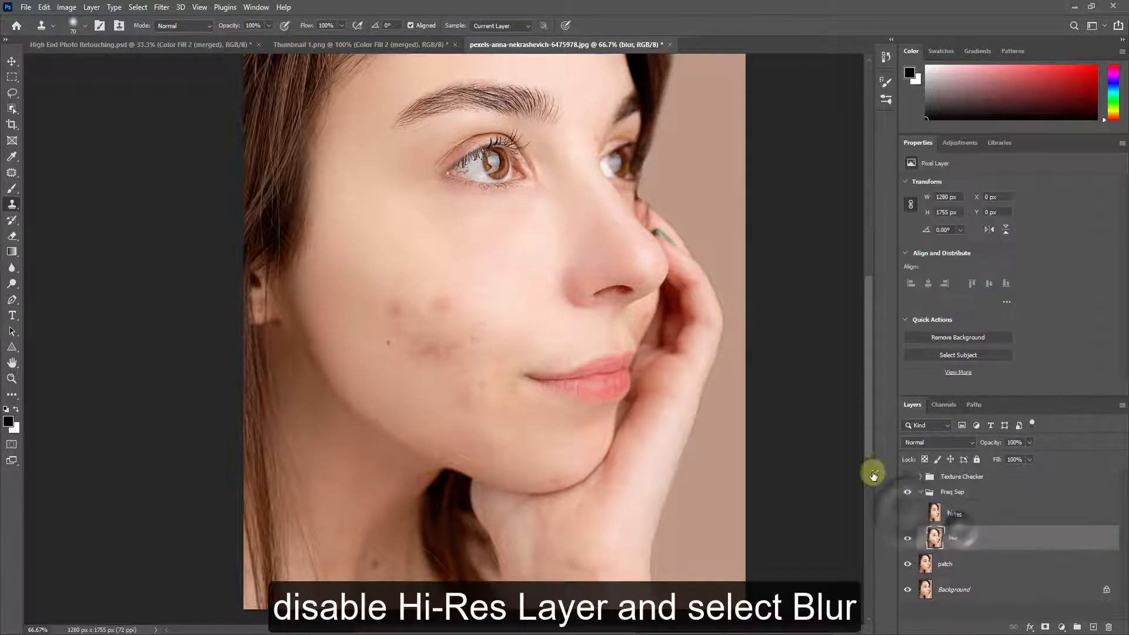
{"action": "left_click", "coordinate": [164, 7]}
{"action": "mouse_move", "coordinate": [189, 149]}
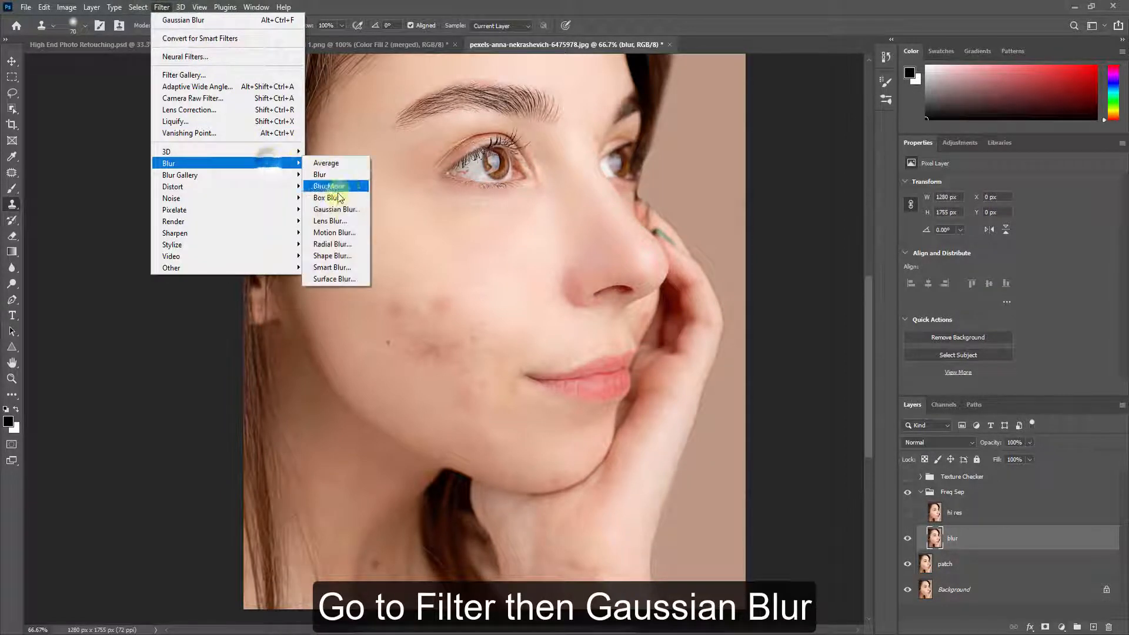
{"action": "left_click", "coordinate": [335, 209]}
{"action": "type", "text": "3"}
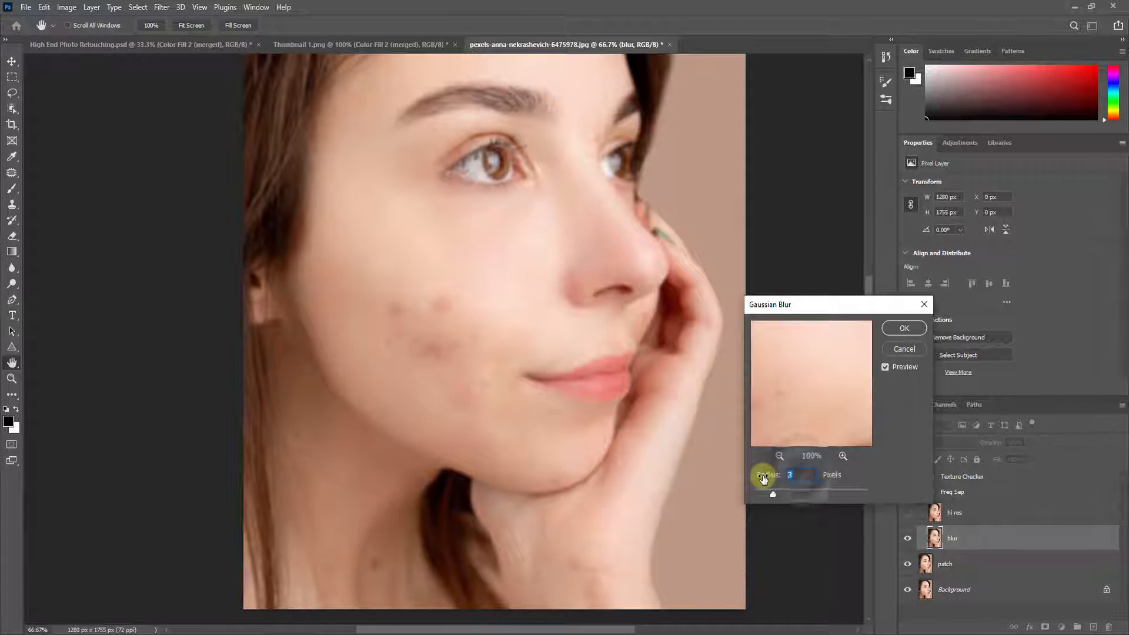
{"action": "left_click_drag", "start_coordinate": [793, 477], "coordinate": [776, 480]}
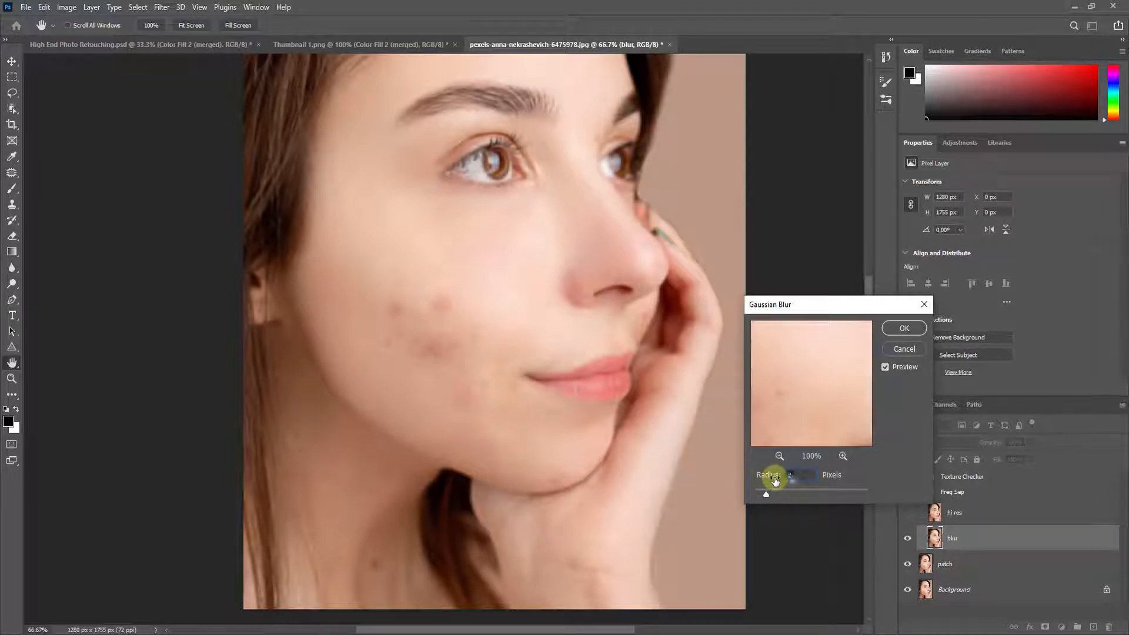
{"action": "left_click", "coordinate": [905, 328]}
- Show hi res, run Apply Image on it from the blur layer with Subtract, scale 2 and offset 128, and set its blend mode to Linear Light
{"action": "left_click", "coordinate": [908, 512]}
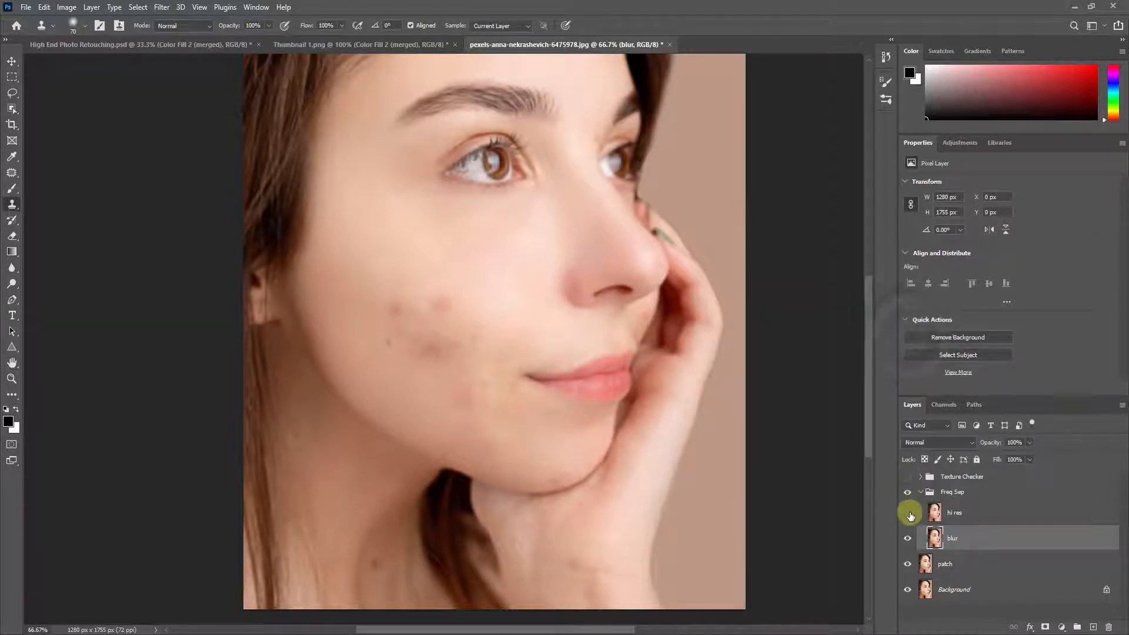
{"action": "left_click", "coordinate": [958, 513]}
{"action": "left_click", "coordinate": [66, 7]}
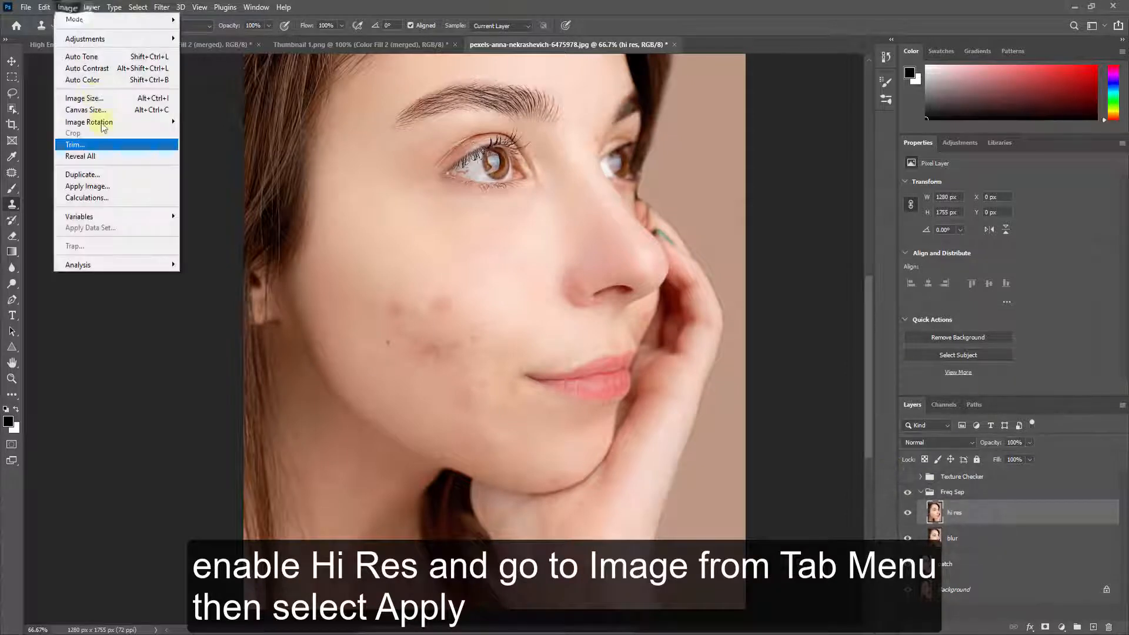
{"action": "left_click", "coordinate": [88, 184]}
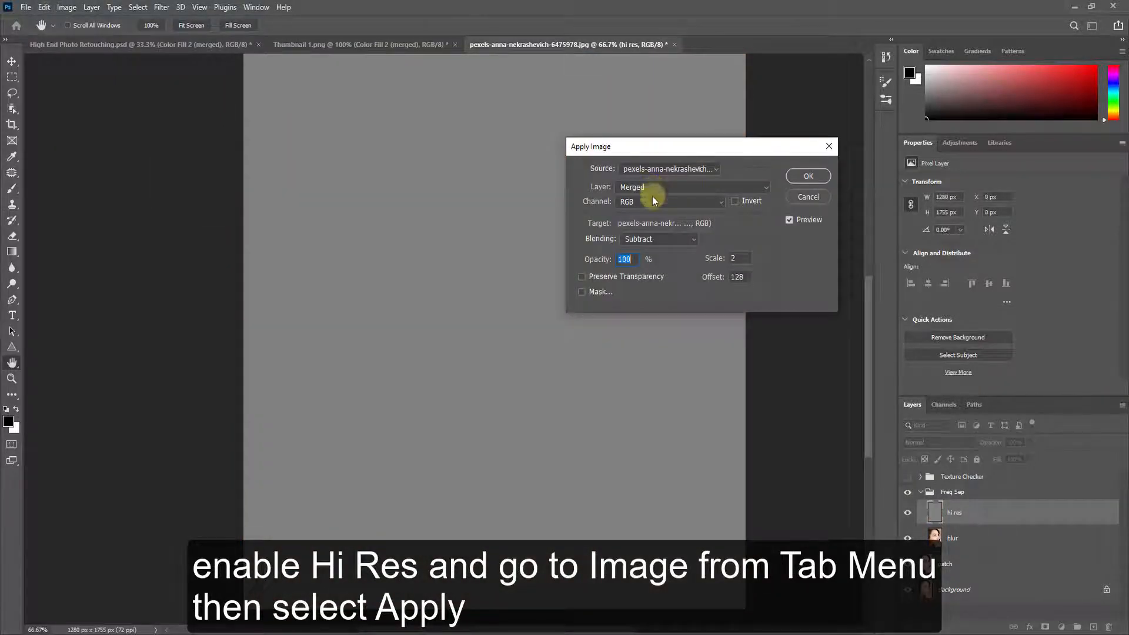
{"action": "left_click", "coordinate": [658, 239]}
{"action": "left_click", "coordinate": [641, 489]}
{"action": "left_click", "coordinate": [650, 187]}
{"action": "left_click", "coordinate": [649, 255]}
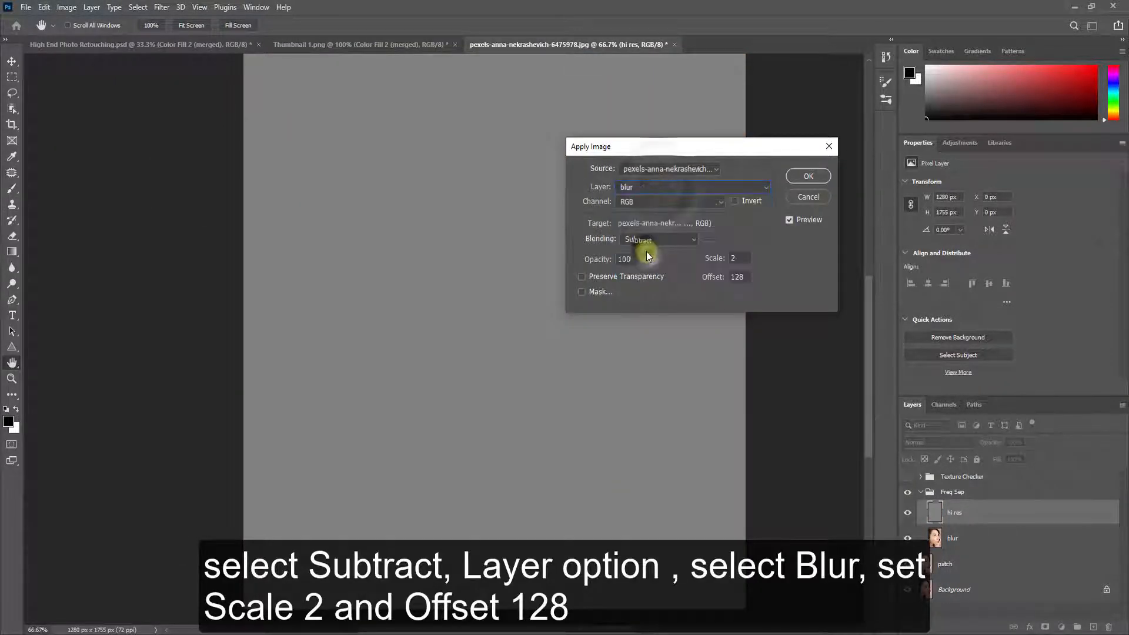
{"action": "left_click", "coordinate": [809, 176]}
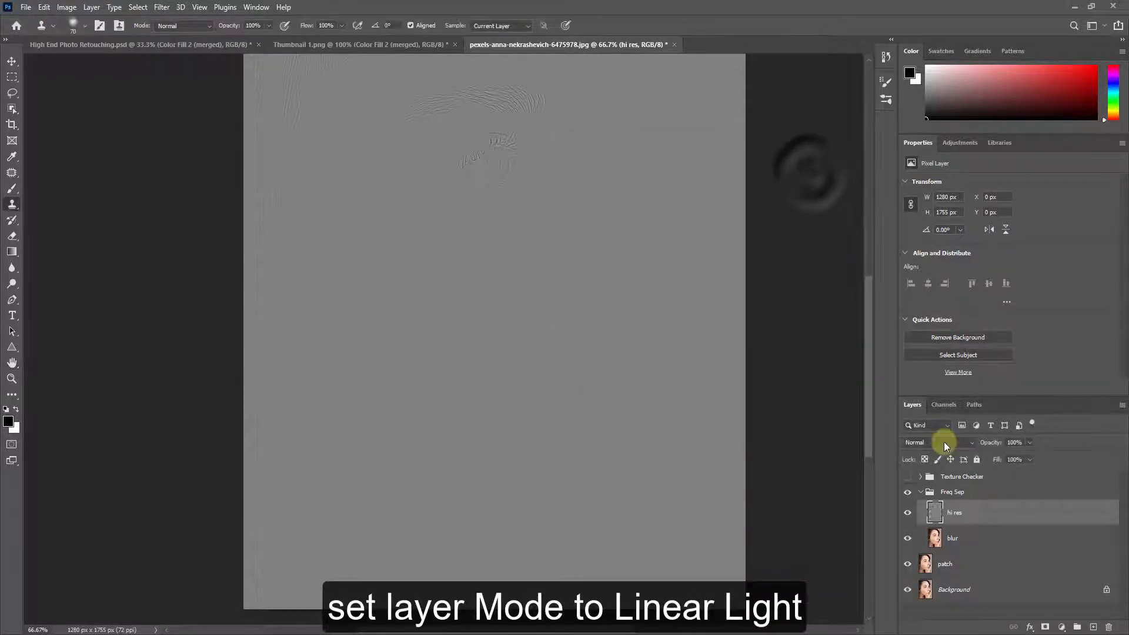
{"action": "left_click", "coordinate": [946, 446]}
{"action": "left_click", "coordinate": [935, 495]}
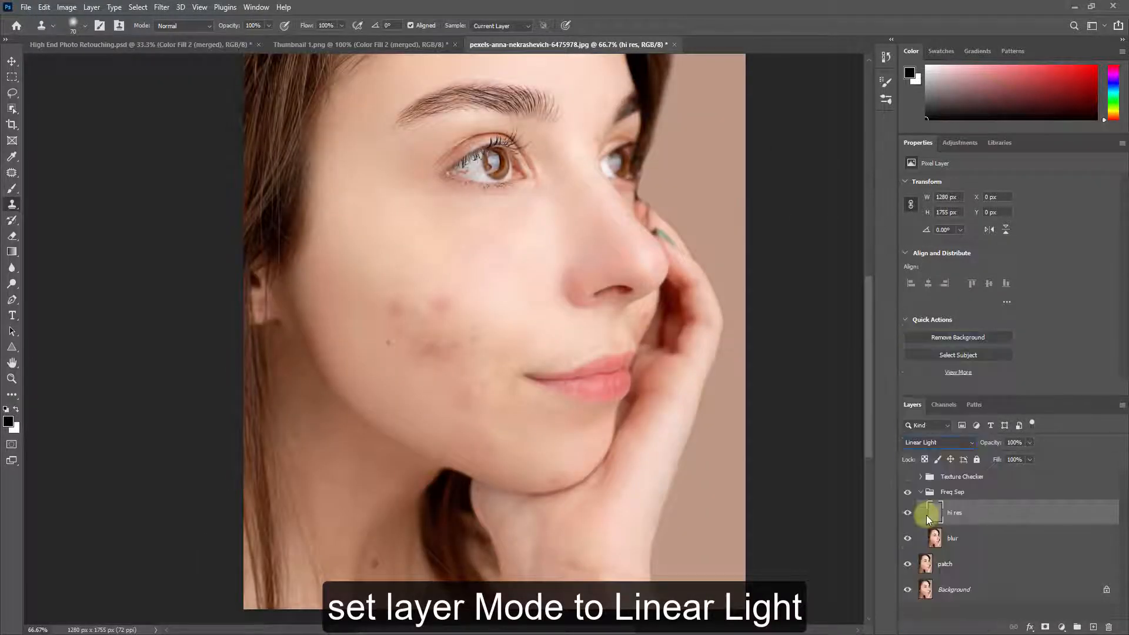
- On the blur layer, outline the skin under the near eye with the Lasso tool at 0 px feather, about 353 by 151 px
{"action": "left_click", "coordinate": [941, 536]}
{"action": "key", "text": "ctrl+plus"}
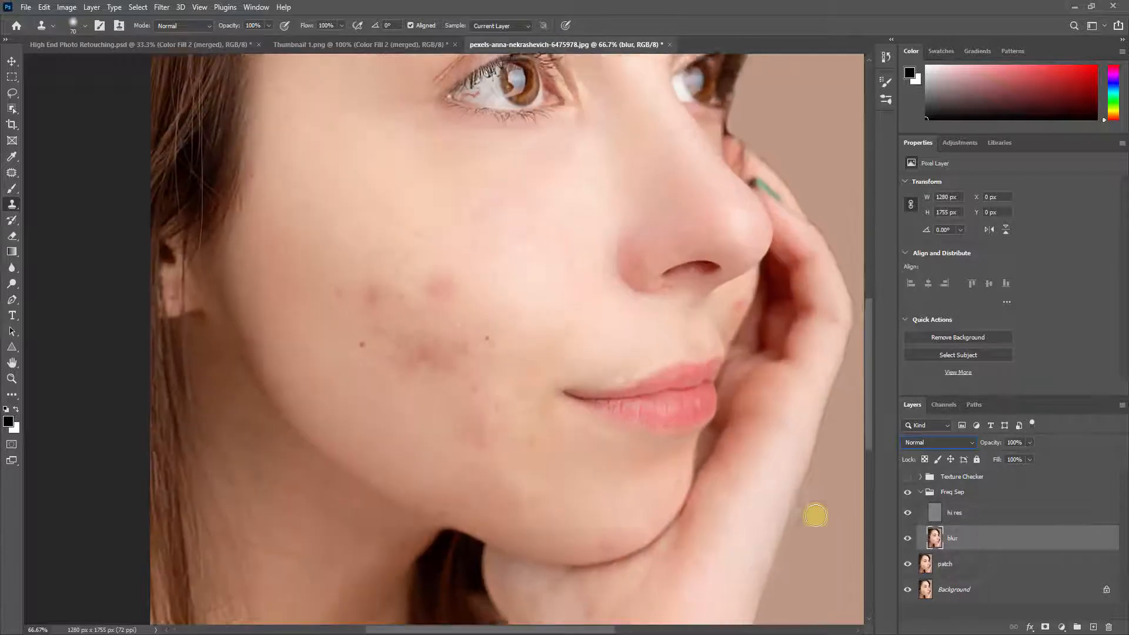
{"action": "key", "text": "ctrl+plus"}
{"action": "key", "text": "l"}
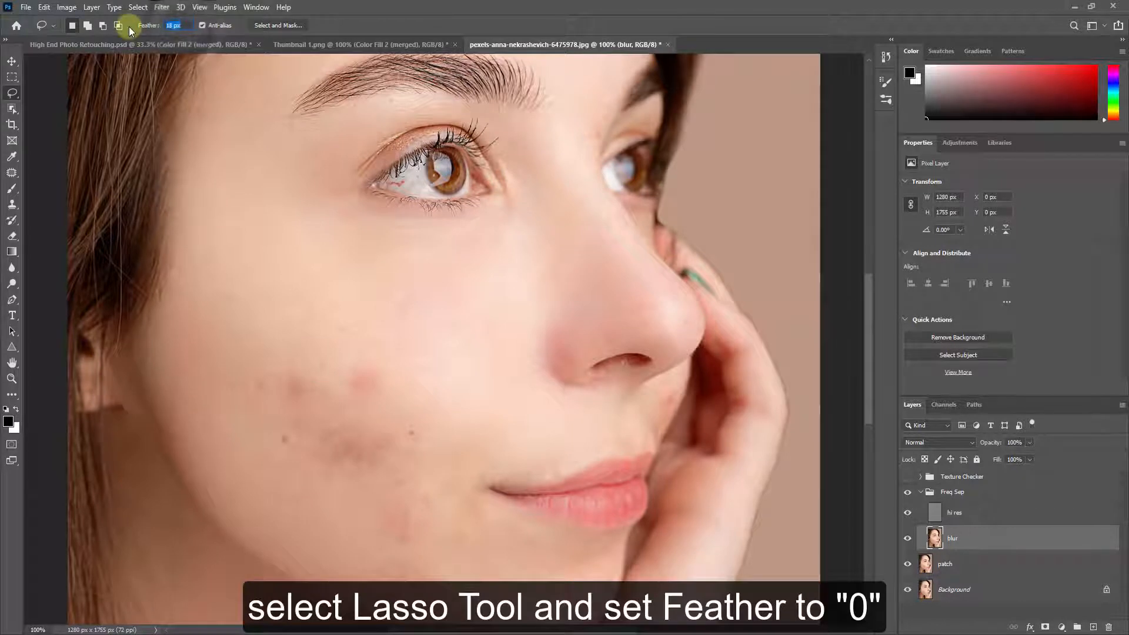
{"action": "mouse_move", "coordinate": [330, 203]}
{"action": "left_mouse_down"}
{"action": "mouse_move", "coordinate": [521, 222]}
{"action": "mouse_move", "coordinate": [483, 283]}
{"action": "mouse_move", "coordinate": [377, 274]}
{"action": "mouse_move", "coordinate": [320, 206]}
{"action": "left_mouse_up"}
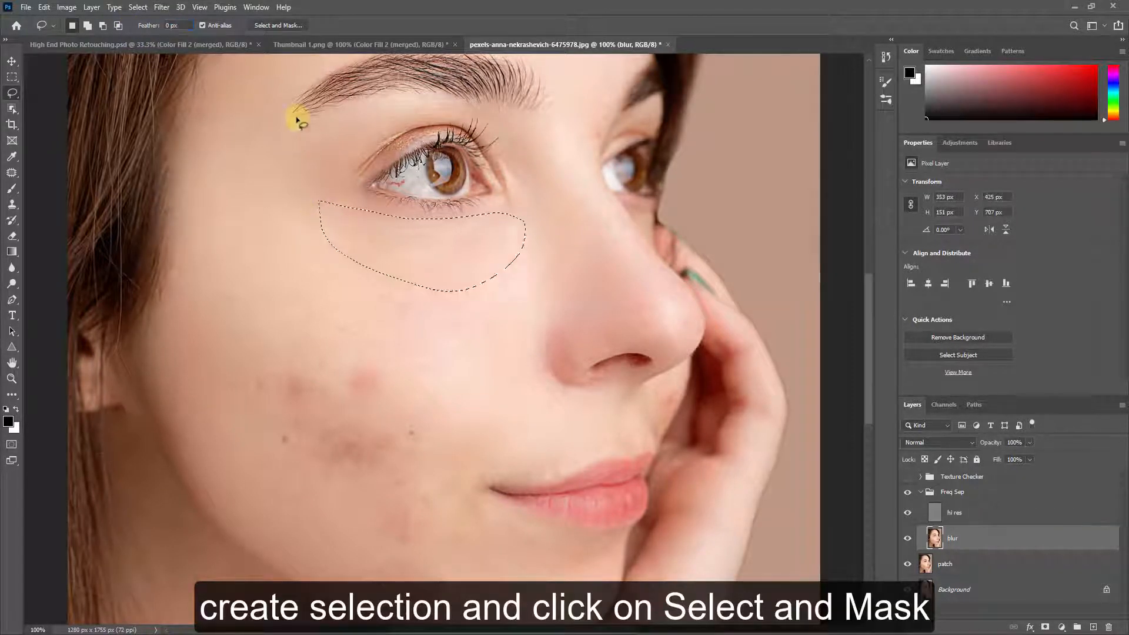
- Test an 18 px feather on the under-eye selection in Select and Mask with the Overlay view, copy that value, and drop the selection
{"action": "left_click", "coordinate": [278, 25]}
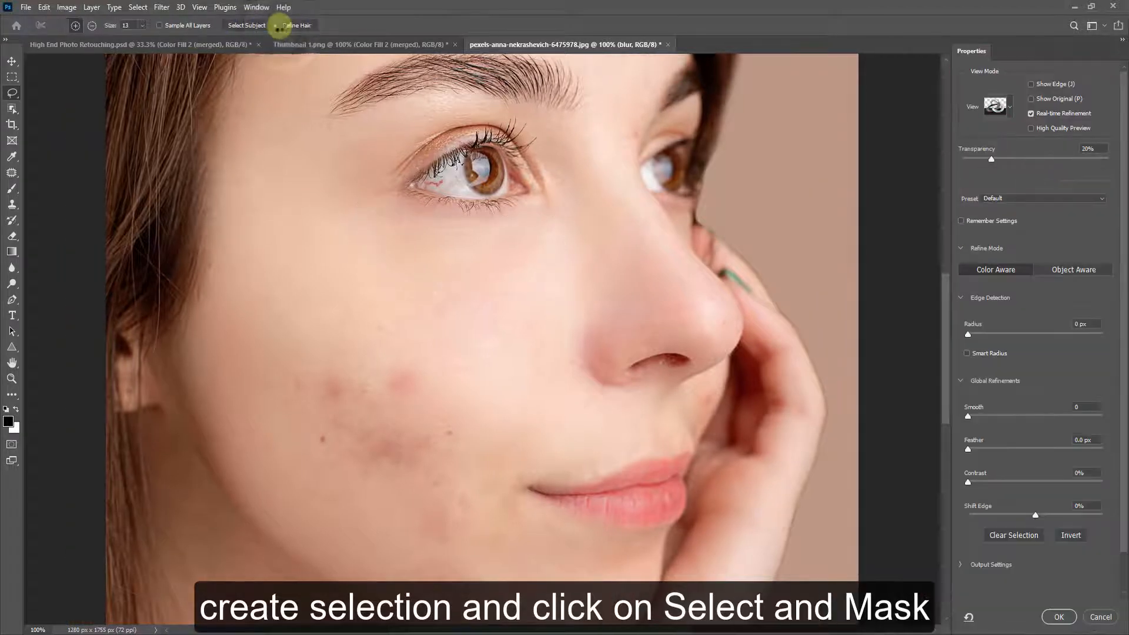
{"action": "left_click", "coordinate": [983, 112]}
{"action": "left_click", "coordinate": [992, 188]}
{"action": "left_click", "coordinate": [1068, 389]}
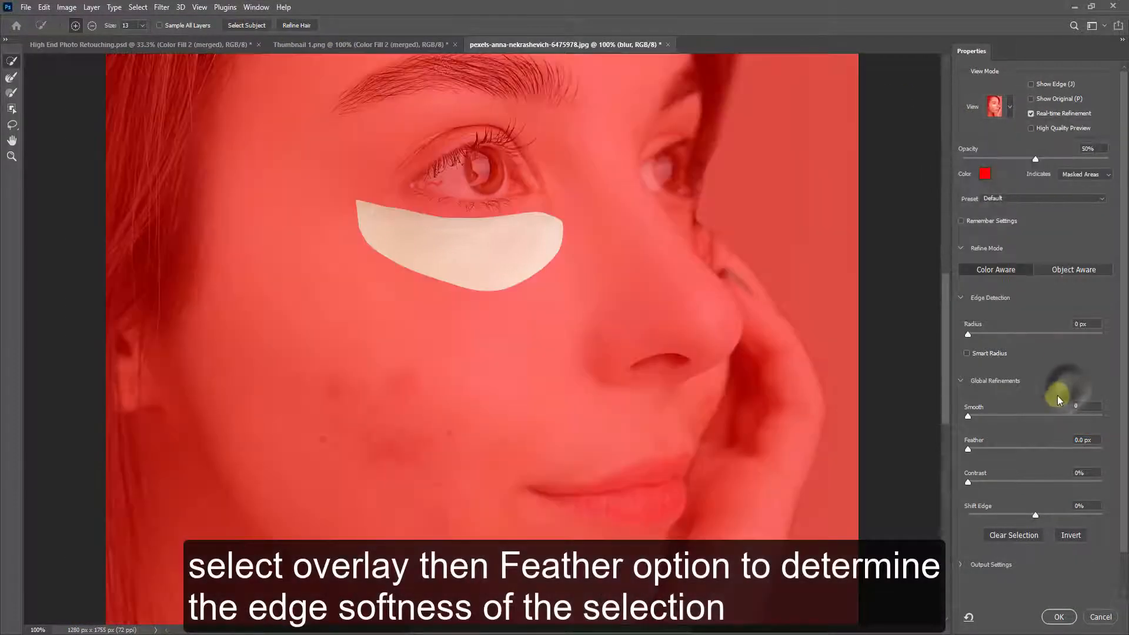
{"action": "left_click", "coordinate": [969, 450]}
{"action": "left_click_drag", "start_coordinate": [986, 452], "coordinate": [1025, 456]}
{"action": "left_click", "coordinate": [1079, 445]}
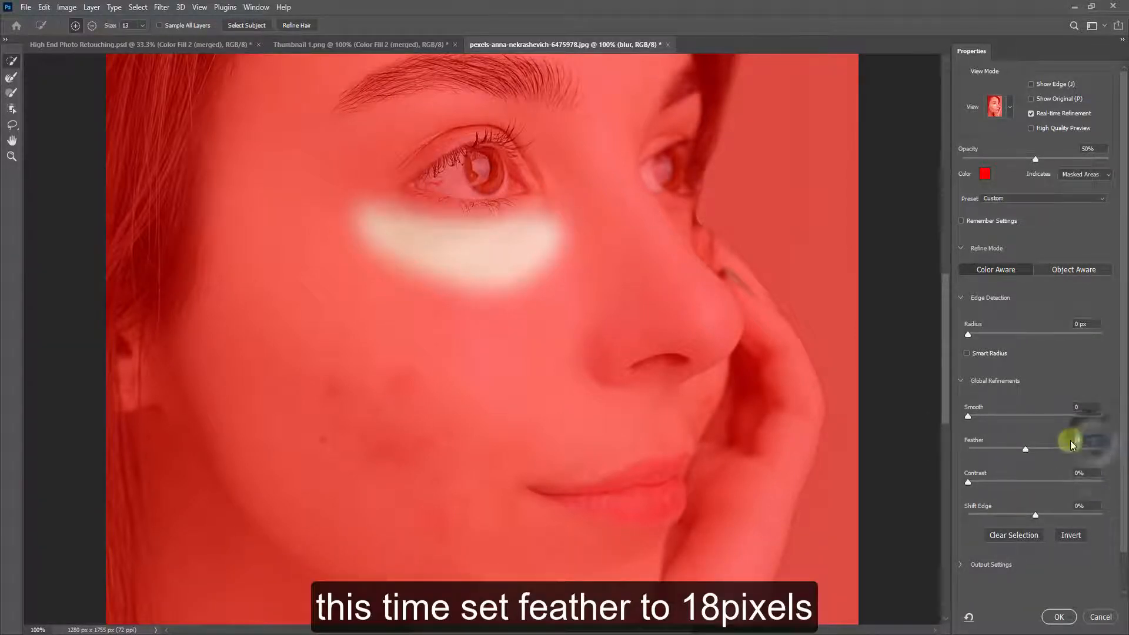
{"action": "right_click", "coordinate": [1074, 442]}
{"action": "left_click", "coordinate": [1003, 480]}
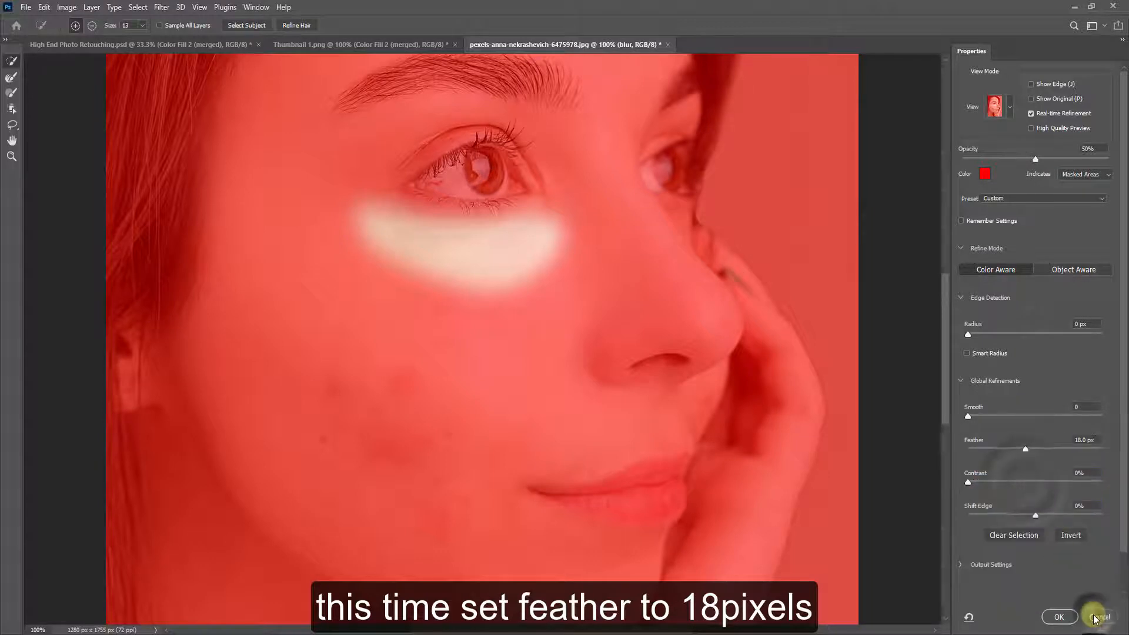
{"action": "left_click", "coordinate": [1059, 617]}
{"action": "left_click", "coordinate": [298, 192]}
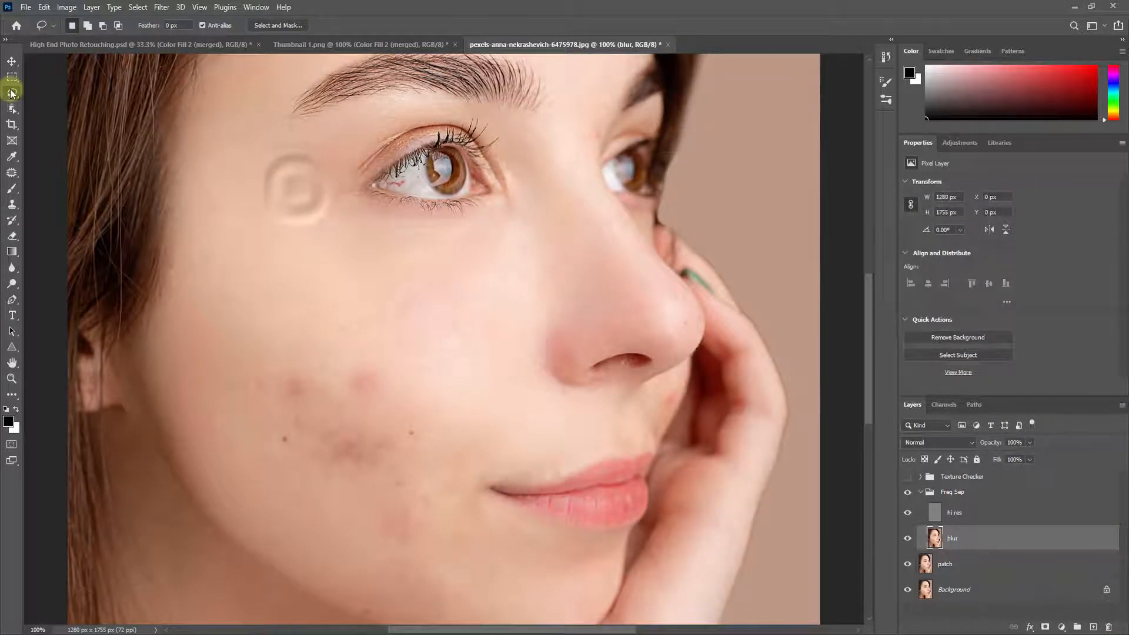
- Set the Lasso feather to 18 px and outline the skin under the near eye again, about 398 by 245 px
{"action": "right_click", "coordinate": [170, 25]}
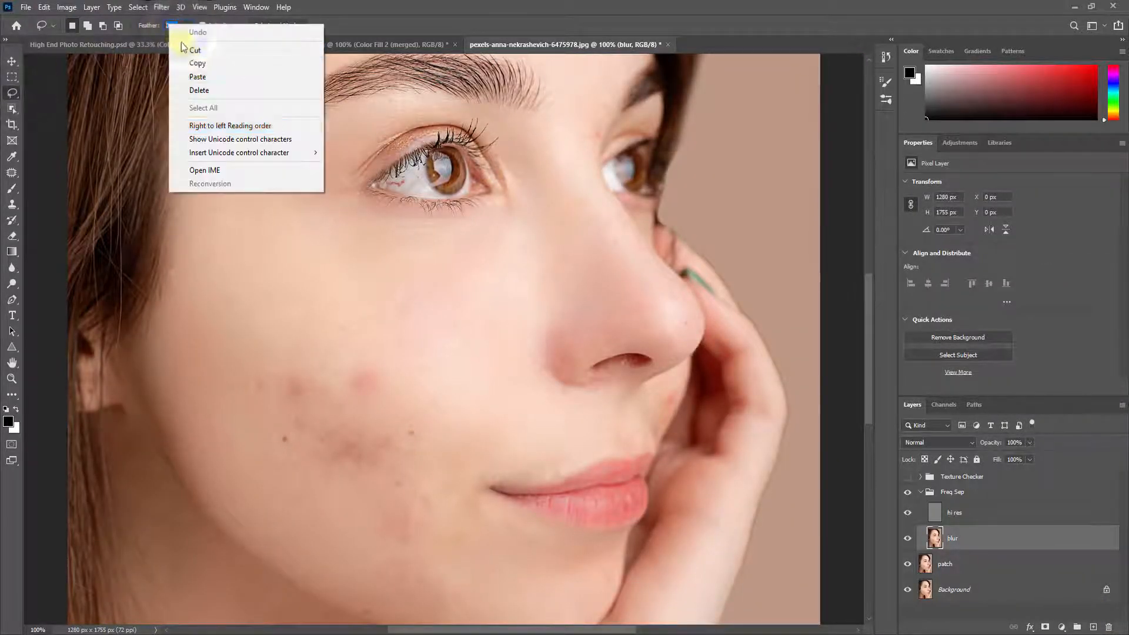
{"action": "left_click", "coordinate": [197, 77]}
{"action": "mouse_move", "coordinate": [326, 201]}
{"action": "left_mouse_down"}
{"action": "mouse_move", "coordinate": [484, 222]}
{"action": "mouse_move", "coordinate": [503, 267]}
{"action": "left_mouse_up"}
{"action": "left_click_drag", "start_coordinate": [383, 296], "coordinate": [342, 215]}
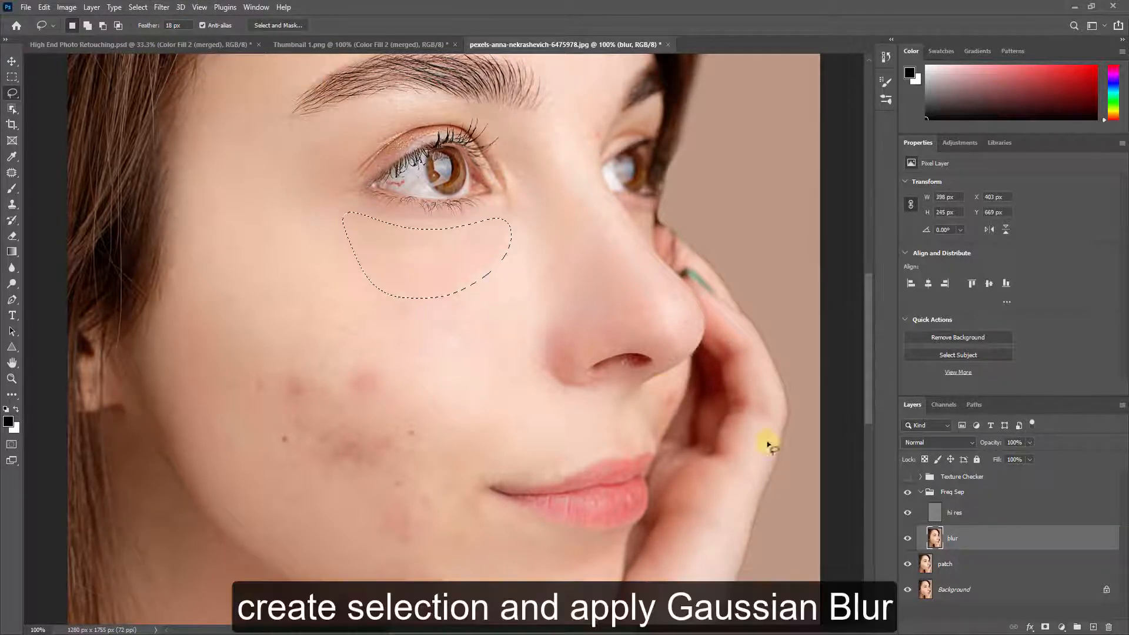
- Apply a Gaussian Blur with a 6.6-pixel radius to the under-eye selection and deselect it
{"action": "left_click", "coordinate": [162, 8]}
{"action": "mouse_move", "coordinate": [250, 161]}
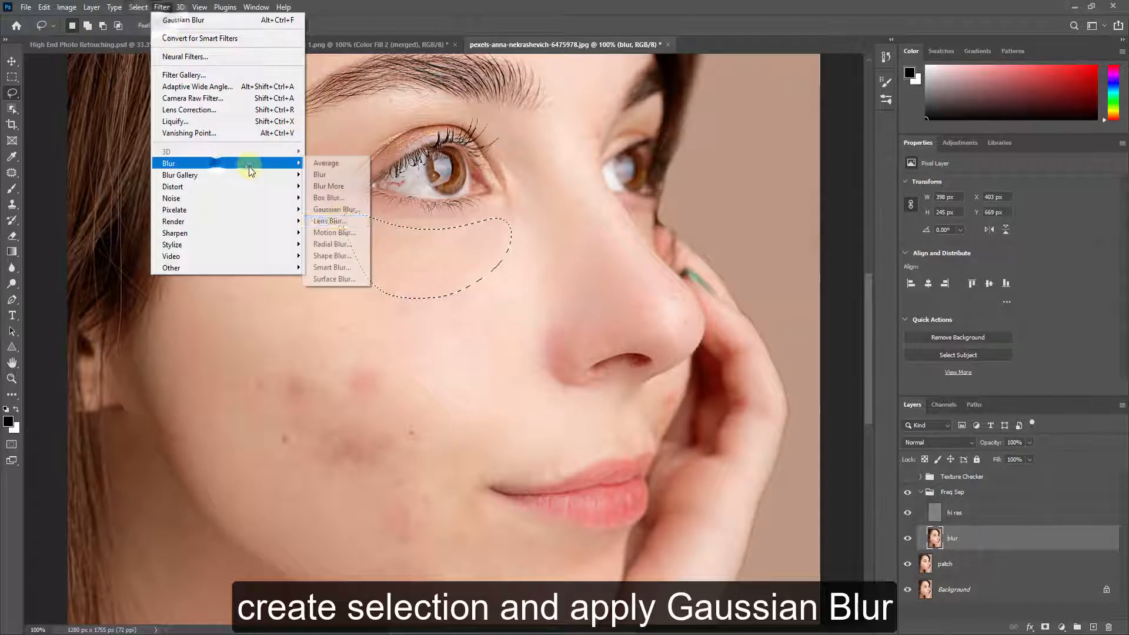
{"action": "left_click", "coordinate": [338, 209]}
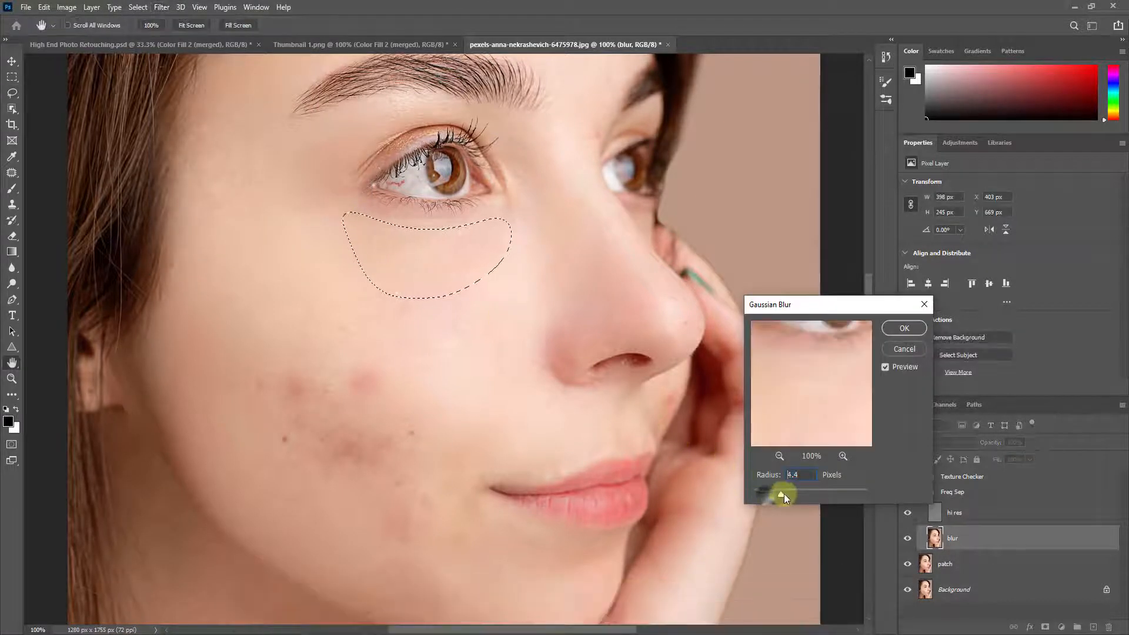
{"action": "left_click_drag", "start_coordinate": [785, 492], "coordinate": [806, 495]}
{"action": "left_click_drag", "start_coordinate": [807, 495], "coordinate": [790, 493]}
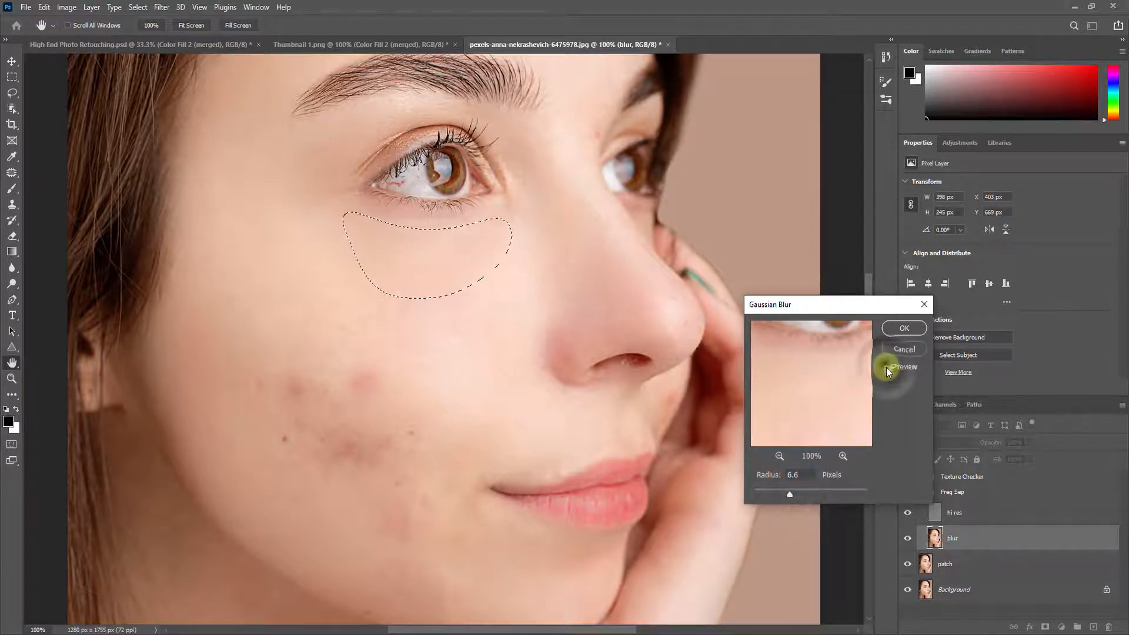
{"action": "left_click", "coordinate": [904, 329]}
{"action": "key", "text": "ctrl+d"}
- Lasso the round red spot on the upper cheek, about 184 by 176 px, and smooth it with a 6.6-pixel Gaussian Blur
{"action": "key", "text": "l"}
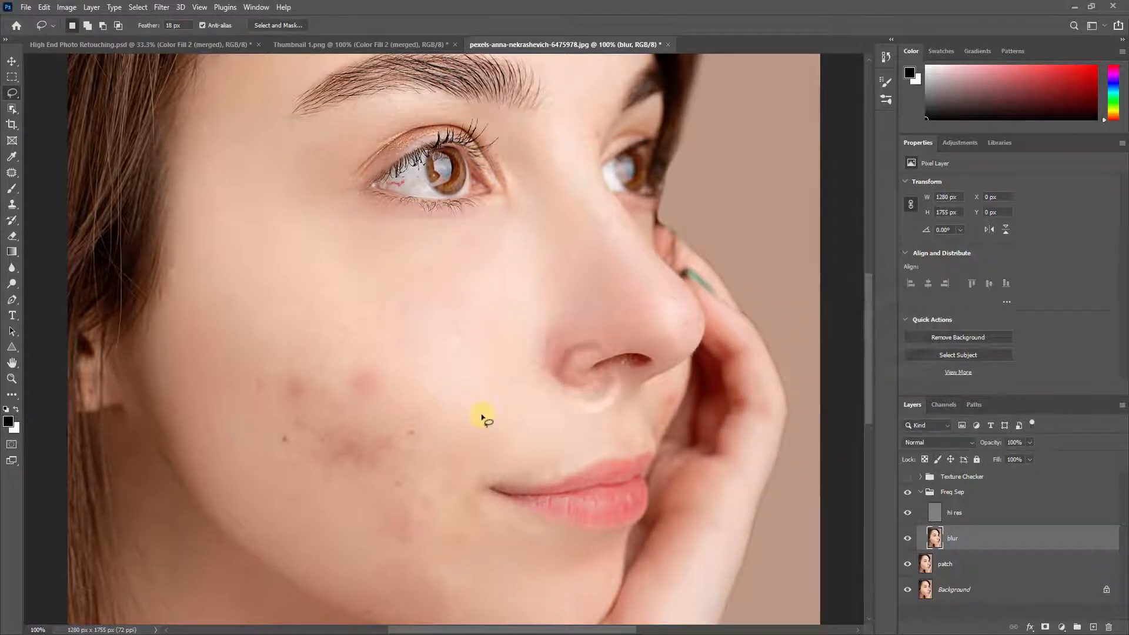
{"action": "key", "text": "ctrl+minus"}
{"action": "left_click_drag", "start_coordinate": [500, 400], "coordinate": [523, 381]}
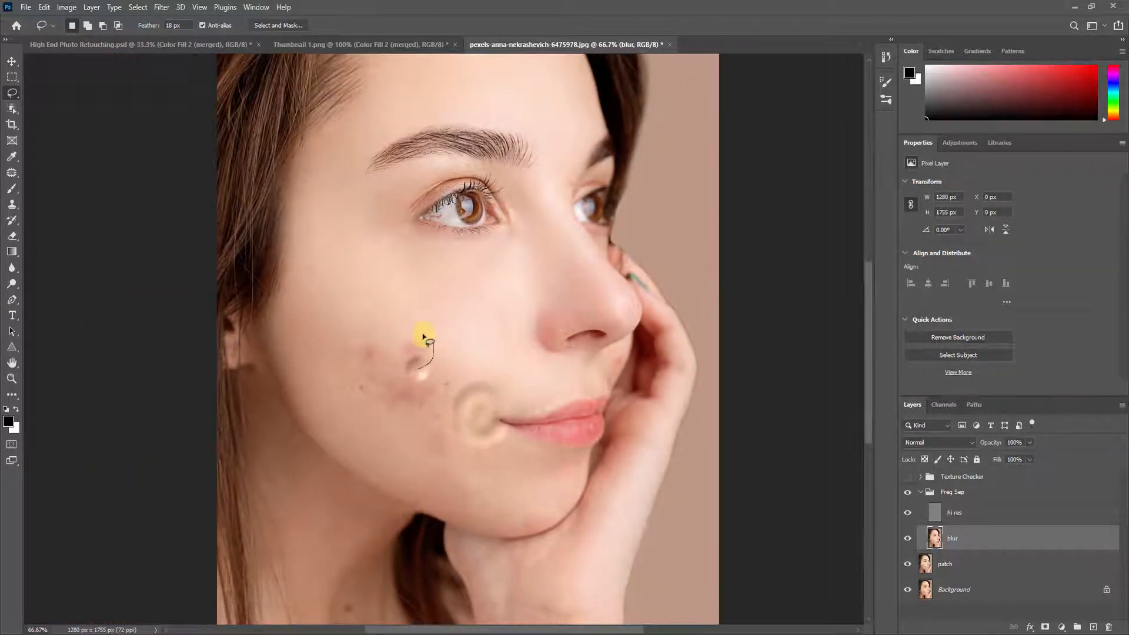
{"action": "mouse_move", "coordinate": [422, 333]}
{"action": "left_mouse_down"}
{"action": "mouse_move", "coordinate": [403, 361]}
{"action": "mouse_move", "coordinate": [421, 334]}
{"action": "left_mouse_up"}
{"action": "left_click", "coordinate": [162, 7]}
{"action": "left_click", "coordinate": [340, 210]}
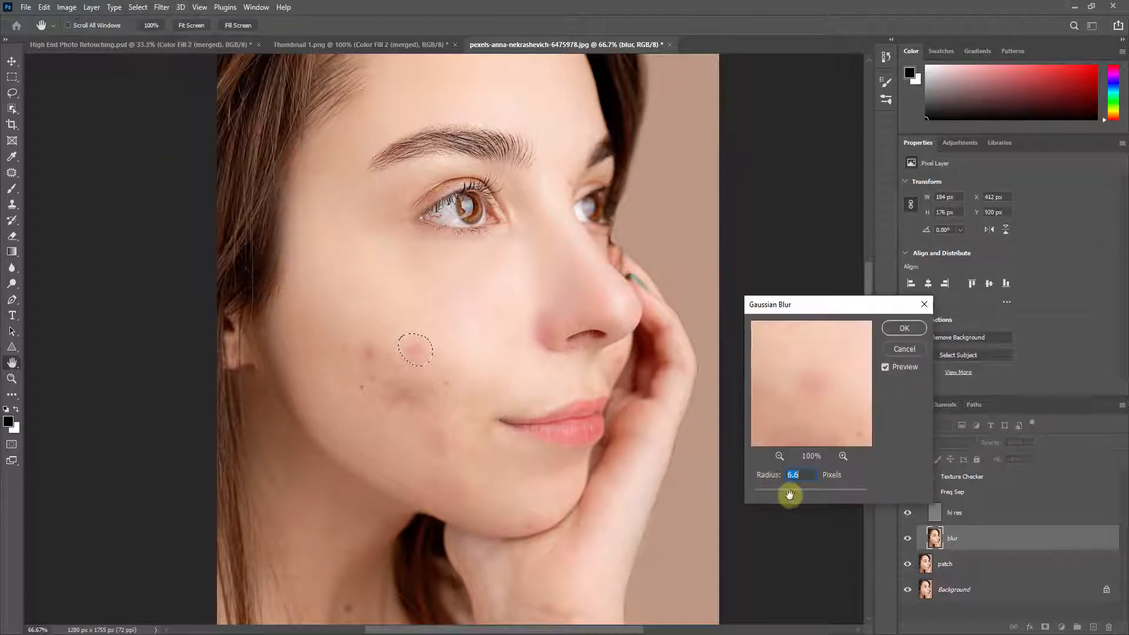
{"action": "left_click", "coordinate": [904, 329]}
{"action": "key", "text": "l"}
{"action": "key", "text": "ctrl+d"}
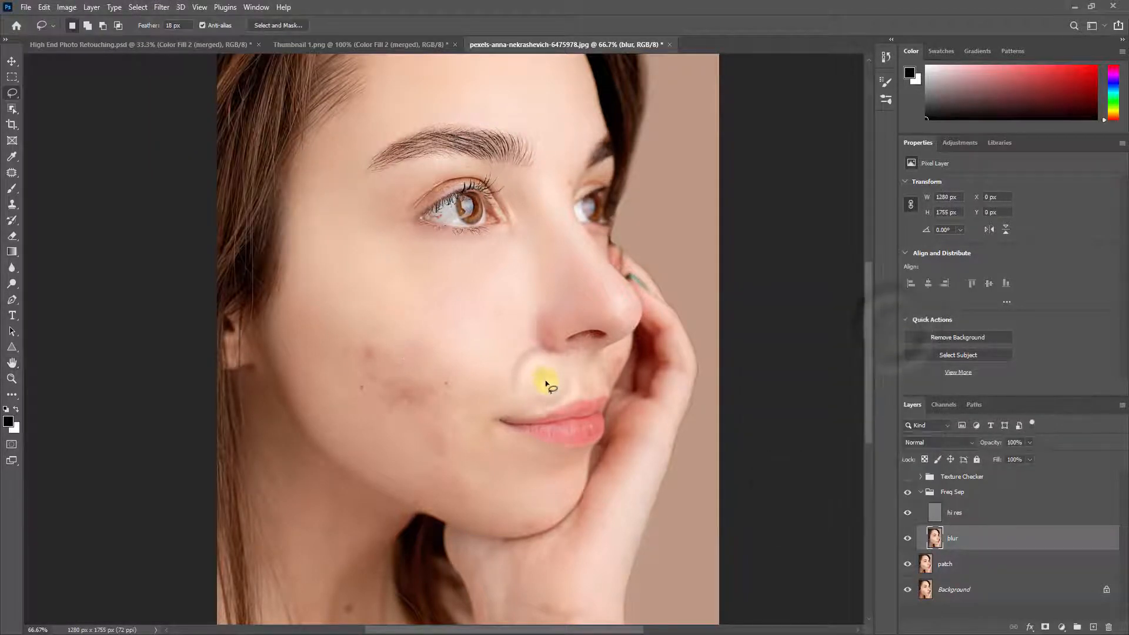
- Lasso the blotchy lower cheek, about 447 by 499 px, smooth it with a Gaussian Blur of about 33 pixels, and deselect
{"action": "mouse_move", "coordinate": [401, 356]}
{"action": "left_mouse_down"}
{"action": "mouse_move", "coordinate": [368, 374]}
{"action": "mouse_move", "coordinate": [420, 454]}
{"action": "left_mouse_up"}
{"action": "left_click_drag", "start_coordinate": [460, 391], "coordinate": [453, 374]}
{"action": "left_click", "coordinate": [161, 7]}
{"action": "mouse_move", "coordinate": [176, 160]}
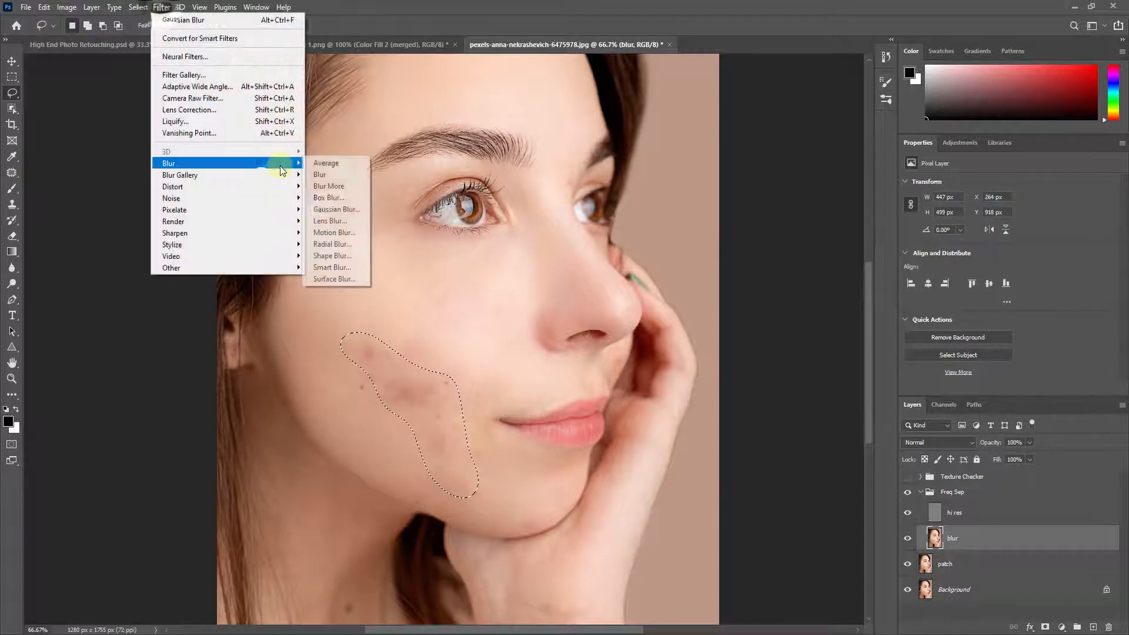
{"action": "left_click", "coordinate": [340, 209]}
{"action": "left_click_drag", "start_coordinate": [810, 496], "coordinate": [815, 494]}
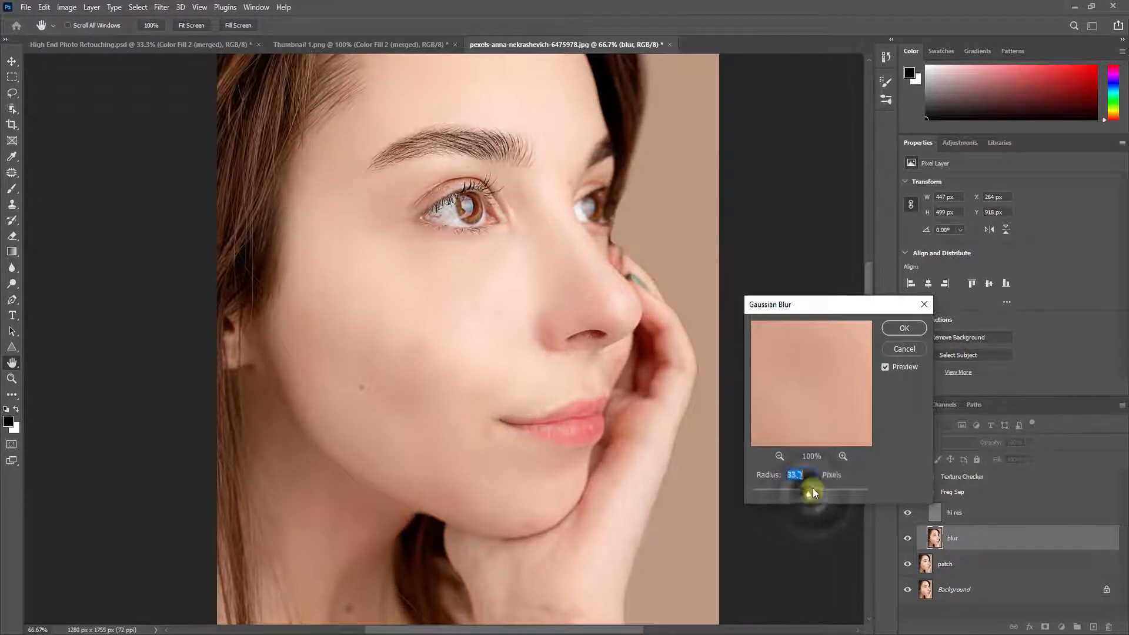
{"action": "left_click", "coordinate": [904, 328]}
{"action": "key", "text": "l"}
{"action": "left_click", "coordinate": [478, 392]}
- Lasso the outer cheek along the jawline, about 445 by 458 px, smooth its tones with a Gaussian Blur, and deselect
{"action": "mouse_move", "coordinate": [393, 475]}
{"action": "left_mouse_down"}
{"action": "mouse_move", "coordinate": [410, 427]}
{"action": "mouse_move", "coordinate": [304, 332]}
{"action": "mouse_move", "coordinate": [340, 449]}
{"action": "mouse_move", "coordinate": [385, 472]}
{"action": "left_mouse_up"}
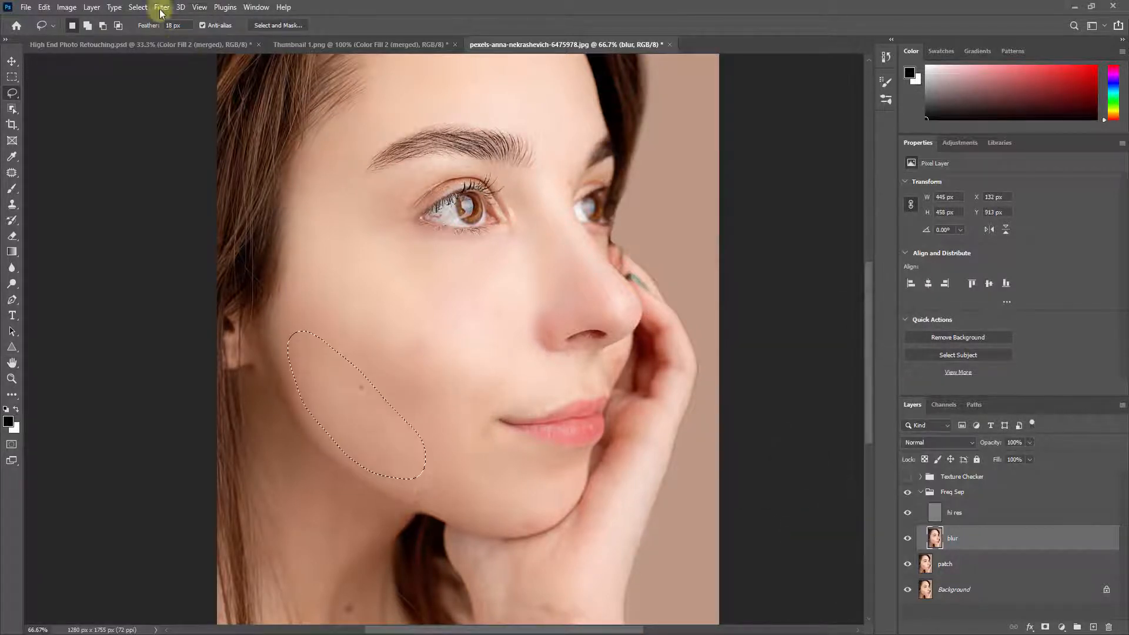
{"action": "left_click", "coordinate": [162, 10]}
{"action": "left_click", "coordinate": [175, 22]}
{"action": "left_click", "coordinate": [413, 234]}
{"action": "left_click", "coordinate": [161, 7]}
{"action": "mouse_move", "coordinate": [253, 159]}
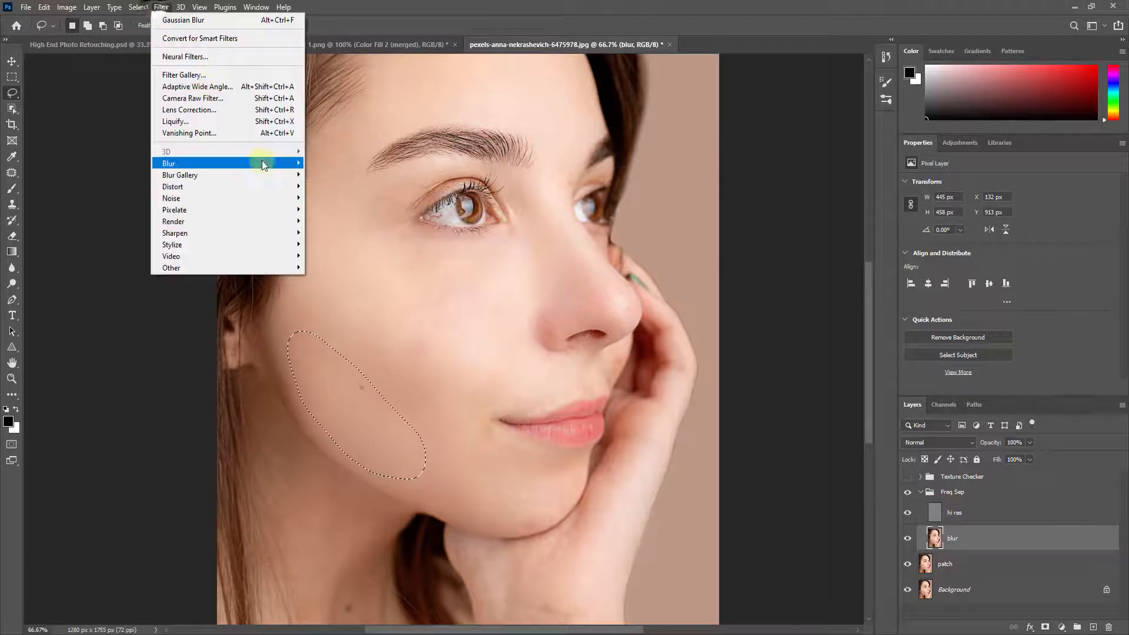
{"action": "left_click", "coordinate": [352, 214]}
{"action": "mouse_move", "coordinate": [786, 496]}
{"action": "left_mouse_down"}
{"action": "mouse_move", "coordinate": [798, 498]}
{"action": "mouse_move", "coordinate": [771, 496]}
{"action": "mouse_move", "coordinate": [781, 495]}
{"action": "left_mouse_up"}
{"action": "left_click", "coordinate": [907, 329]}
{"action": "key", "text": "ctrl+d"}
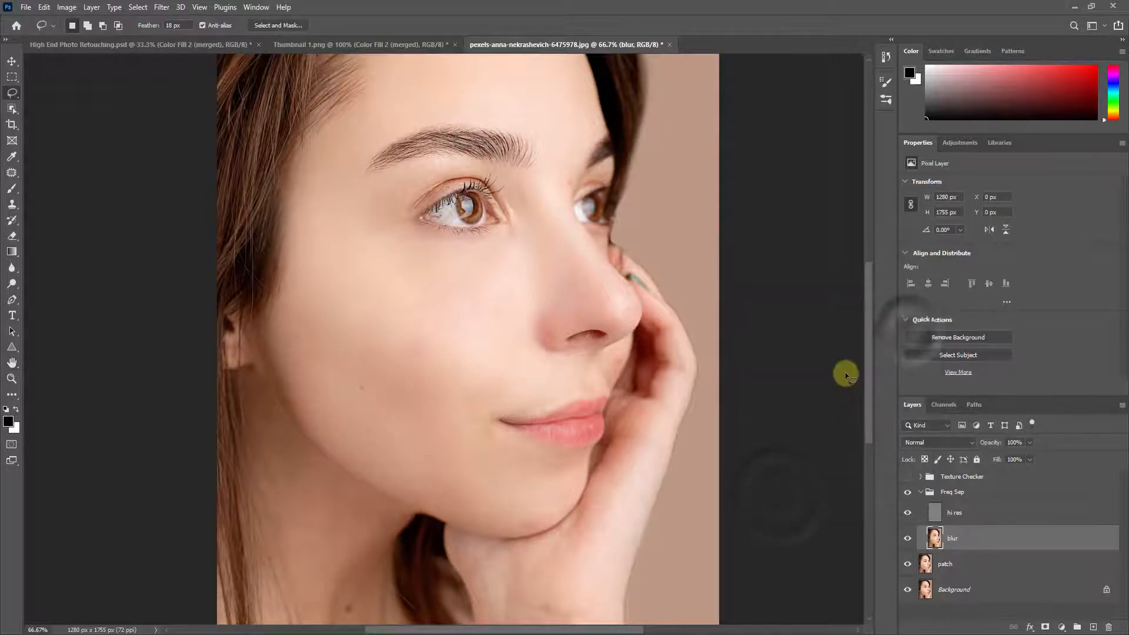
- Lasso the inner cheek beside the nose, about 507 by 382 px, and apply a Gaussian Blur of about 16 pixels
{"action": "key", "text": "ctrl+plus"}
{"action": "key", "text": "ctrl+plus"}
{"action": "key", "text": "ctrl+minus"}
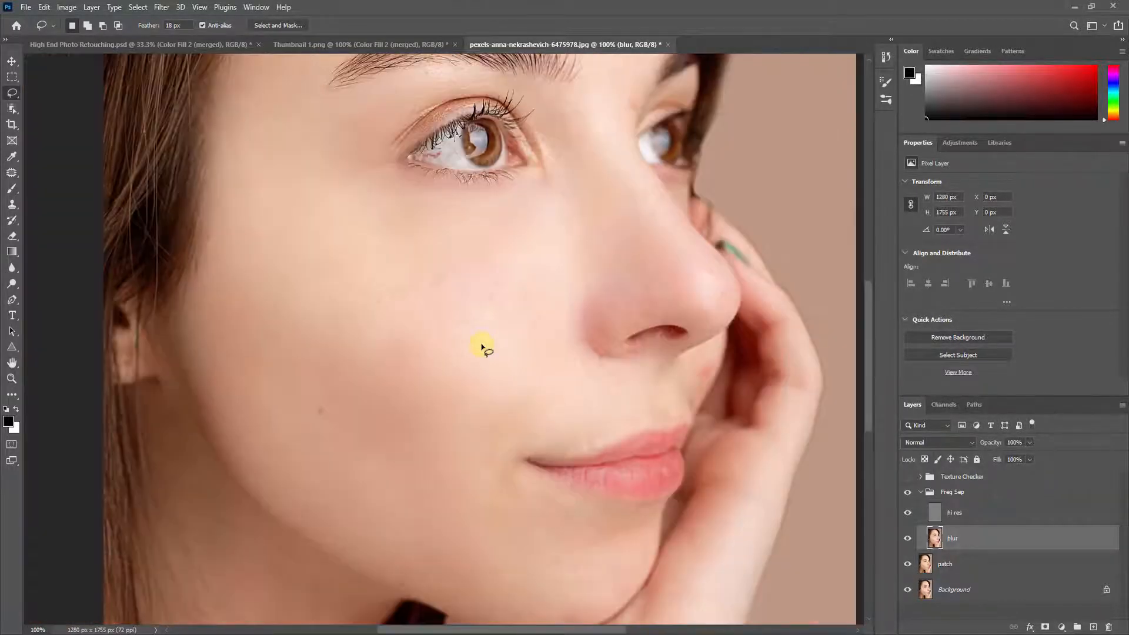
{"action": "left_click_drag", "start_coordinate": [483, 347], "coordinate": [480, 337]}
{"action": "mouse_move", "coordinate": [563, 207]}
{"action": "left_mouse_down"}
{"action": "mouse_move", "coordinate": [336, 235]}
{"action": "mouse_move", "coordinate": [408, 345]}
{"action": "mouse_move", "coordinate": [566, 335]}
{"action": "left_mouse_up"}
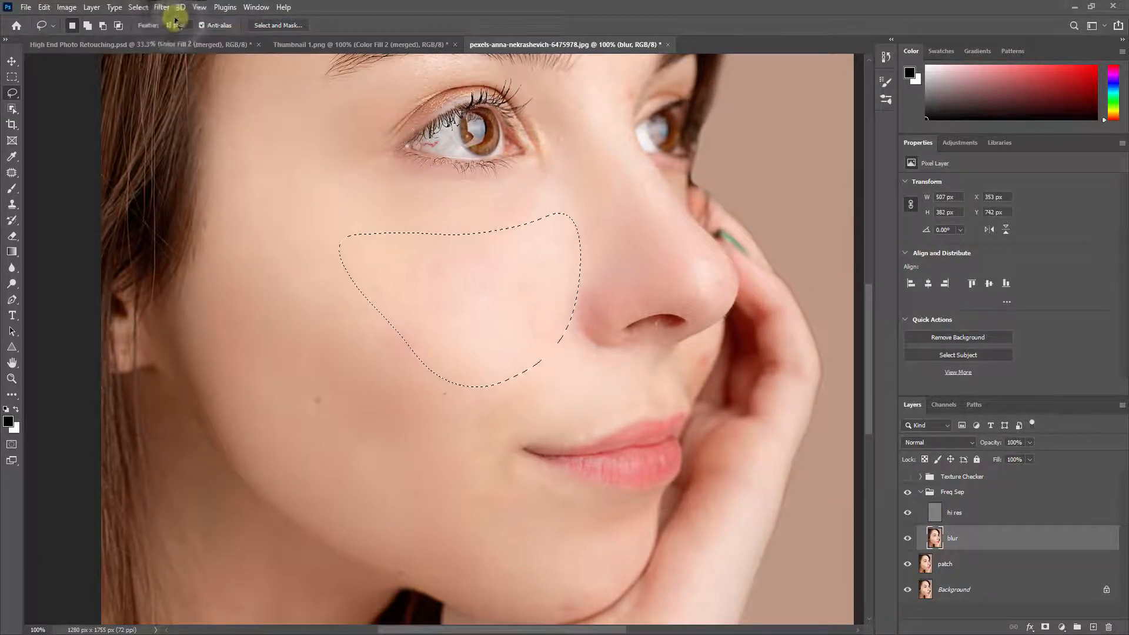
{"action": "left_click", "coordinate": [162, 7]}
{"action": "left_click", "coordinate": [183, 20]}
{"action": "mouse_move", "coordinate": [782, 496]}
{"action": "left_mouse_down"}
{"action": "mouse_move", "coordinate": [816, 495]}
{"action": "mouse_move", "coordinate": [788, 495]}
{"action": "mouse_move", "coordinate": [803, 496]}
{"action": "left_mouse_up"}
{"action": "key", "text": "alt"}
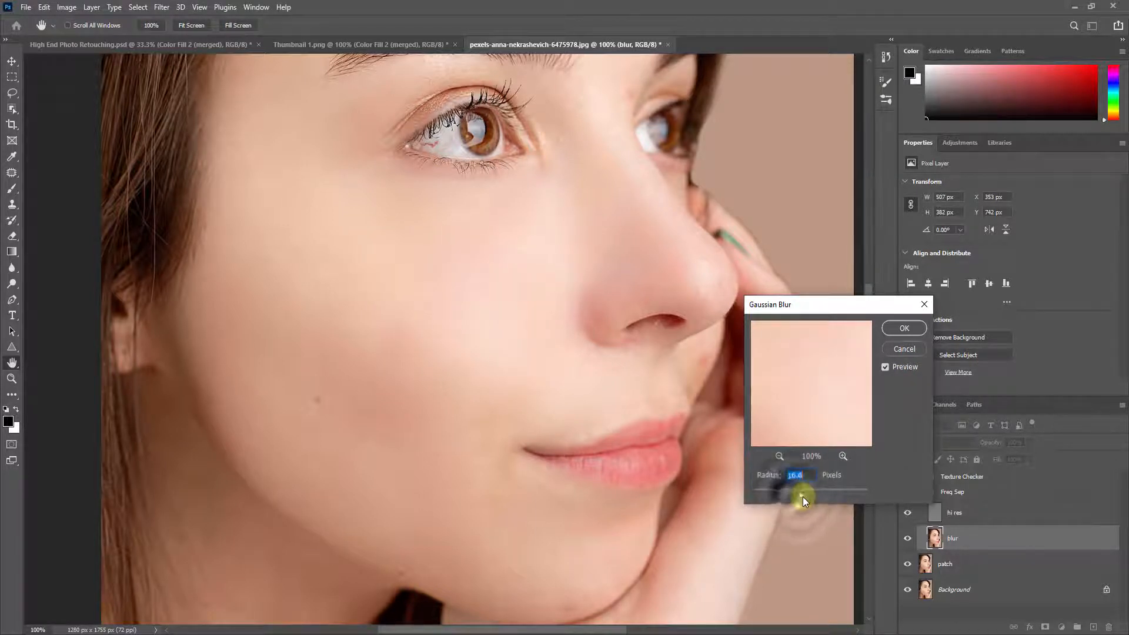
{"action": "left_click", "coordinate": [889, 328]}
- Lasso the chin area below the lips, about 437 by 311 px, repeat the last Gaussian Blur on it, and deselect
{"action": "left_click_drag", "start_coordinate": [562, 358], "coordinate": [665, 284]}
{"action": "key", "text": "ctrl+minus"}
{"action": "key", "text": "ctrl+minus"}
{"action": "key", "text": "ctrl+plus"}
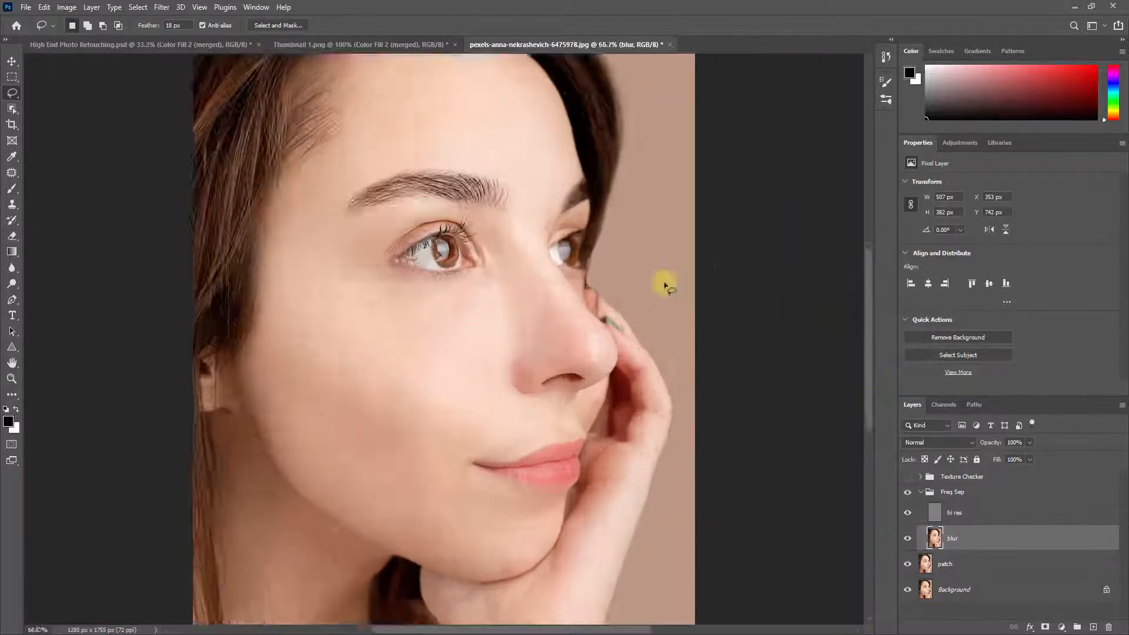
{"action": "key", "text": "ctrl+minus"}
{"action": "key", "text": "ctrl+plus"}
{"action": "key", "text": "ctrl+plus"}
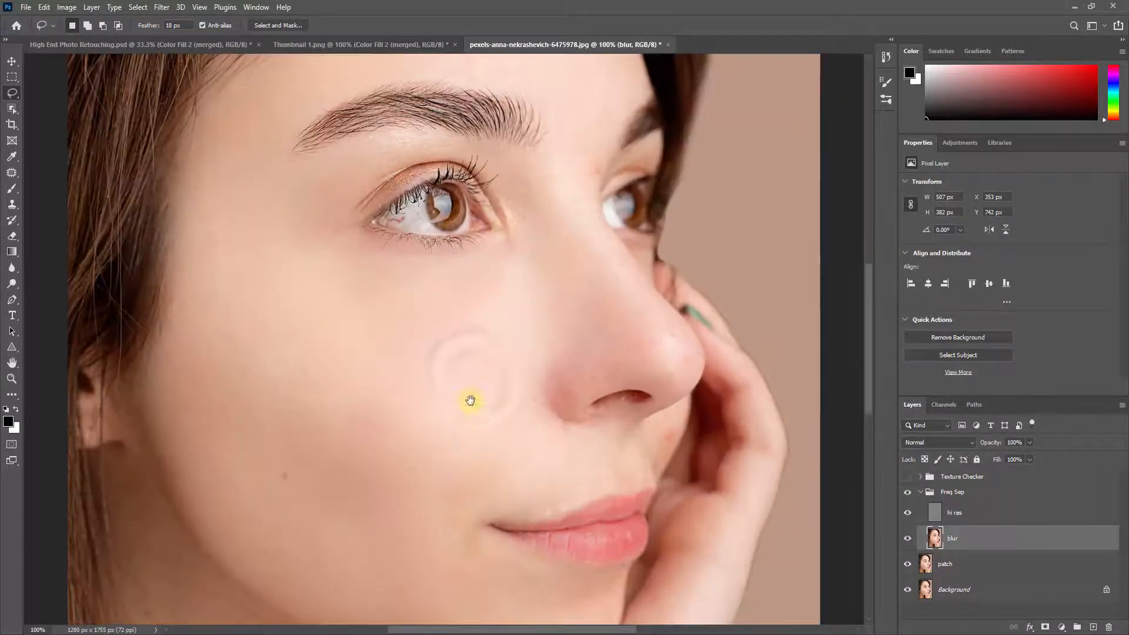
{"action": "left_click_drag", "start_coordinate": [463, 423], "coordinate": [501, 297]}
{"action": "mouse_move", "coordinate": [511, 555]}
{"action": "left_mouse_down"}
{"action": "mouse_move", "coordinate": [592, 564]}
{"action": "mouse_move", "coordinate": [629, 536]}
{"action": "mouse_move", "coordinate": [577, 565]}
{"action": "mouse_move", "coordinate": [644, 520]}
{"action": "mouse_move", "coordinate": [566, 454]}
{"action": "mouse_move", "coordinate": [464, 447]}
{"action": "mouse_move", "coordinate": [509, 559]}
{"action": "left_mouse_up"}
{"action": "left_click", "coordinate": [161, 7]}
{"action": "left_click", "coordinate": [165, 20]}
{"action": "left_click", "coordinate": [353, 317]}
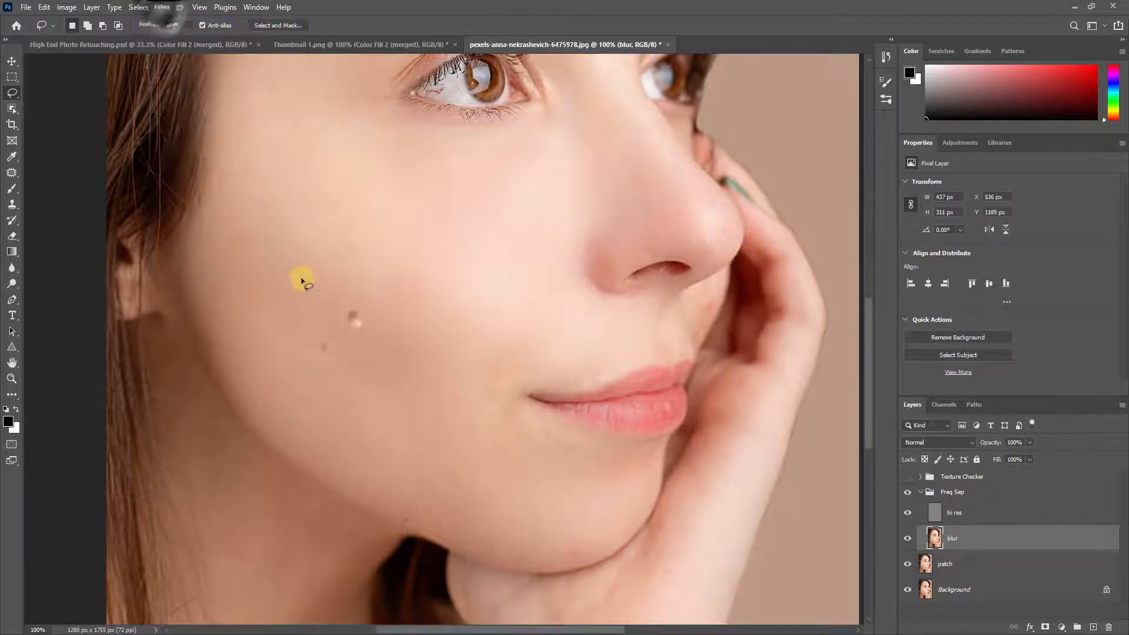
- Try to lasso the red vein in the white of the near eye on the blur layer
{"action": "left_click_drag", "start_coordinate": [297, 168], "coordinate": [351, 310]}
{"action": "left_click_drag", "start_coordinate": [496, 271], "coordinate": [430, 403]}
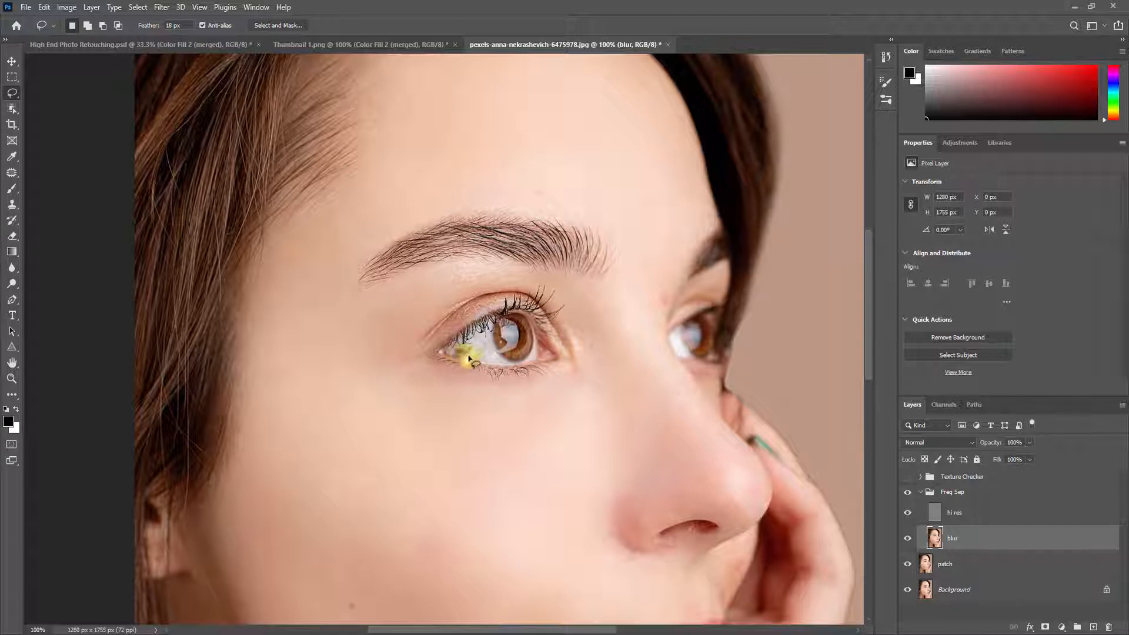
{"action": "mouse_move", "coordinate": [469, 359]}
{"action": "left_mouse_down"}
{"action": "mouse_move", "coordinate": [461, 328]}
{"action": "mouse_move", "coordinate": [449, 336]}
{"action": "mouse_move", "coordinate": [467, 355]}
{"action": "left_mouse_up"}
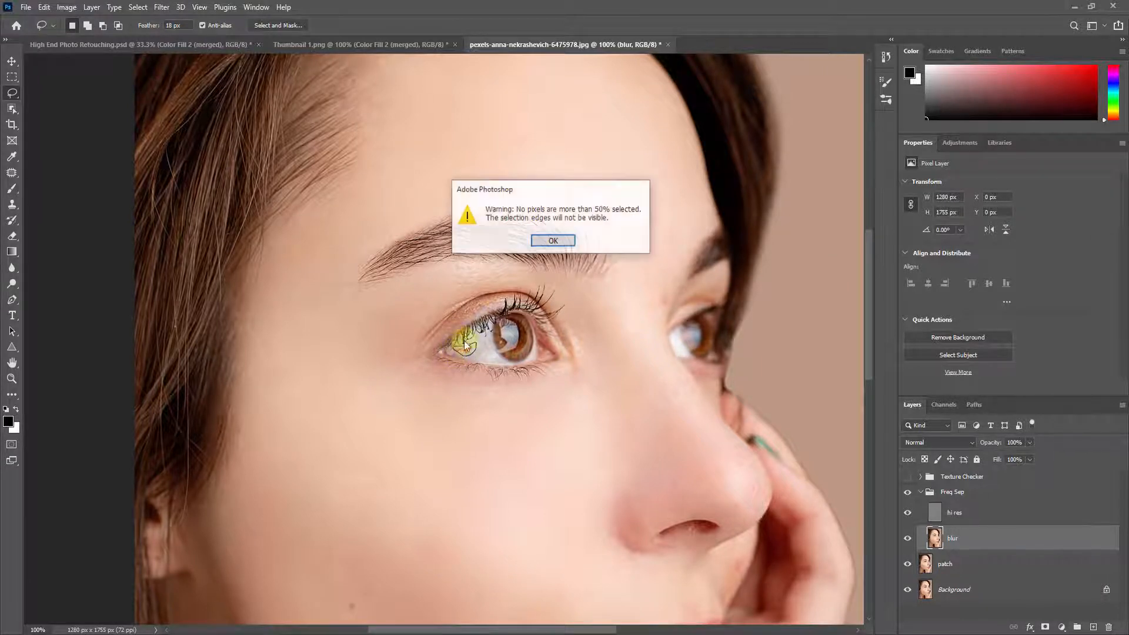
{"action": "left_click", "coordinate": [545, 244]}
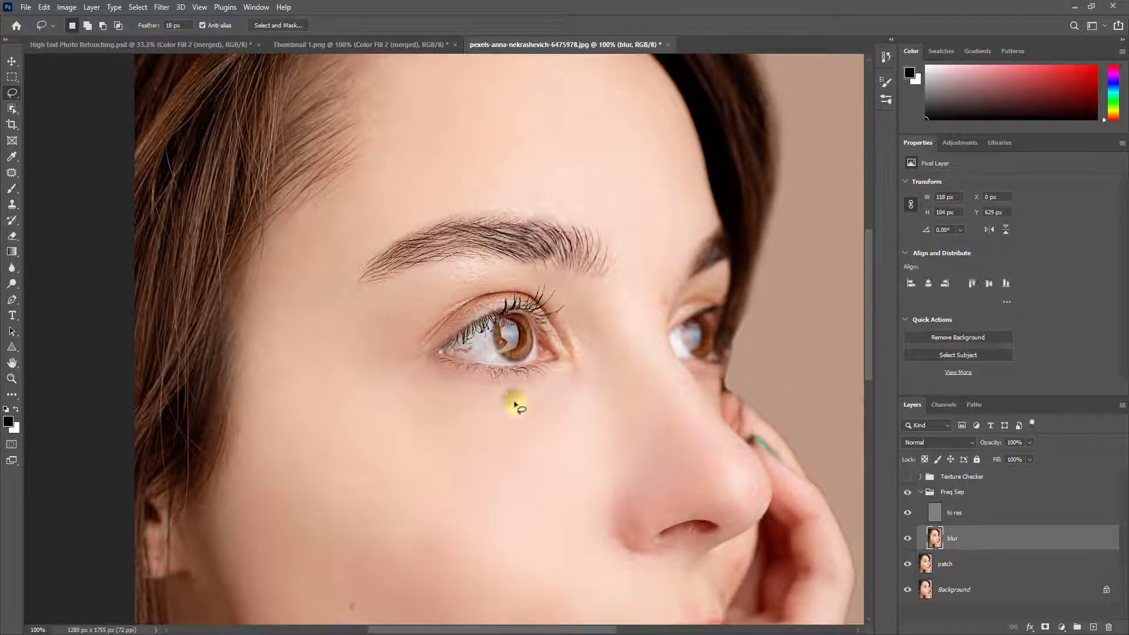
- On the patch layer, replace the red vein in the near eye's white with clean eye white using the Patch tool, and deselect
{"action": "left_click", "coordinate": [944, 565]}
{"action": "left_click_drag", "start_coordinate": [12, 172], "coordinate": [48, 197]}
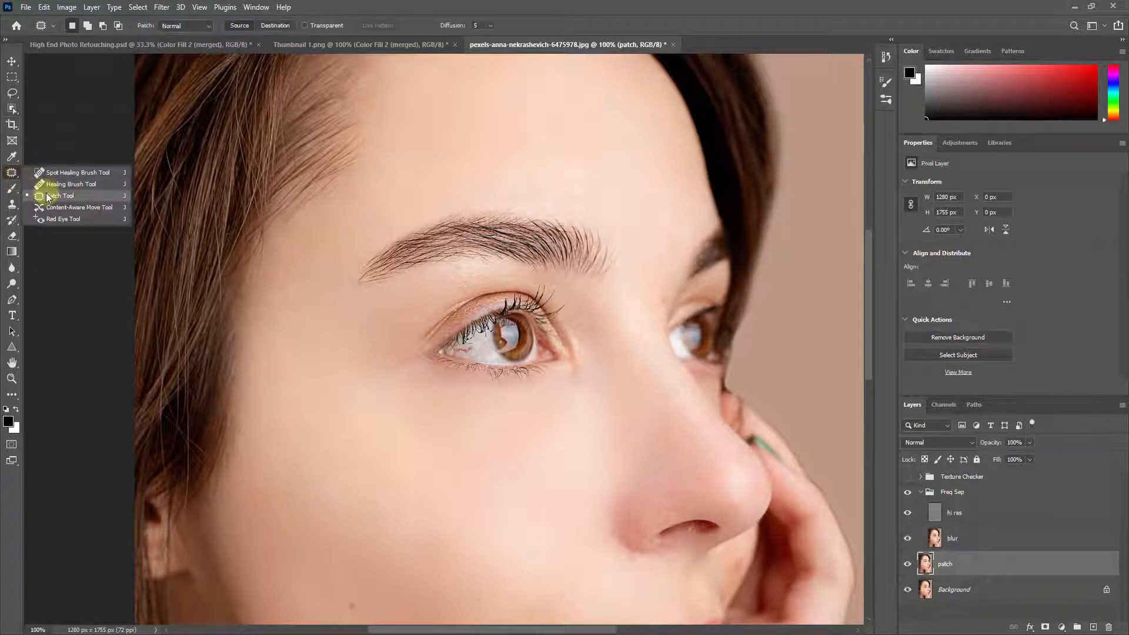
{"action": "scroll", "coordinate": [450, 352], "scroll_direction": "up", "scroll_amount": 1}
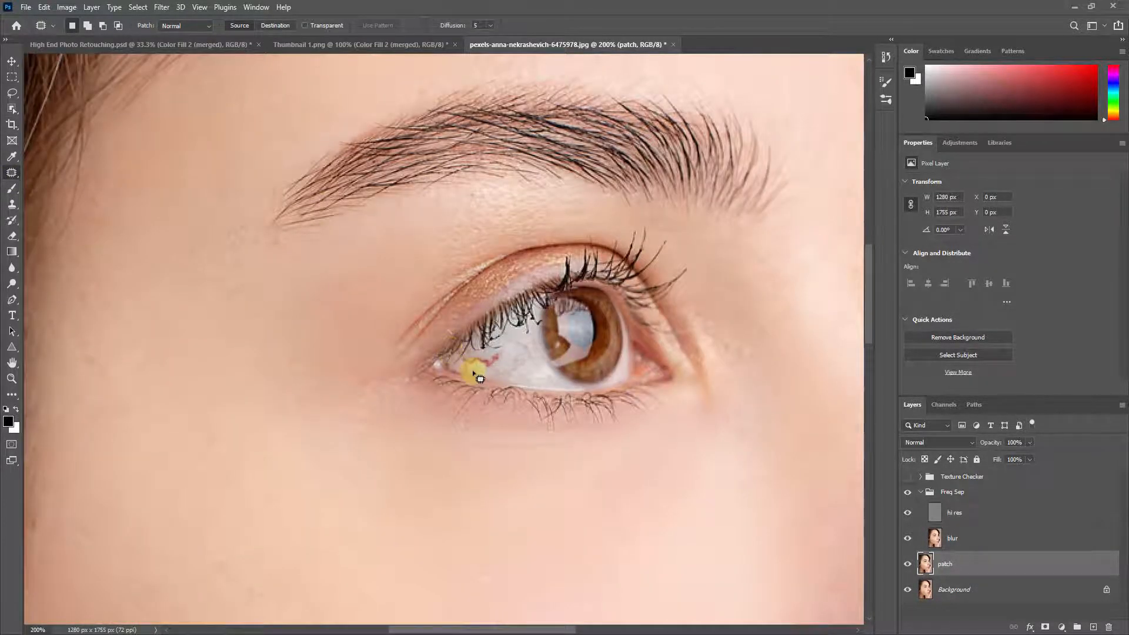
{"action": "mouse_move", "coordinate": [499, 373]}
{"action": "left_mouse_down"}
{"action": "mouse_move", "coordinate": [504, 354]}
{"action": "mouse_move", "coordinate": [478, 374]}
{"action": "left_mouse_up"}
{"action": "left_click_drag", "start_coordinate": [480, 370], "coordinate": [518, 377]}
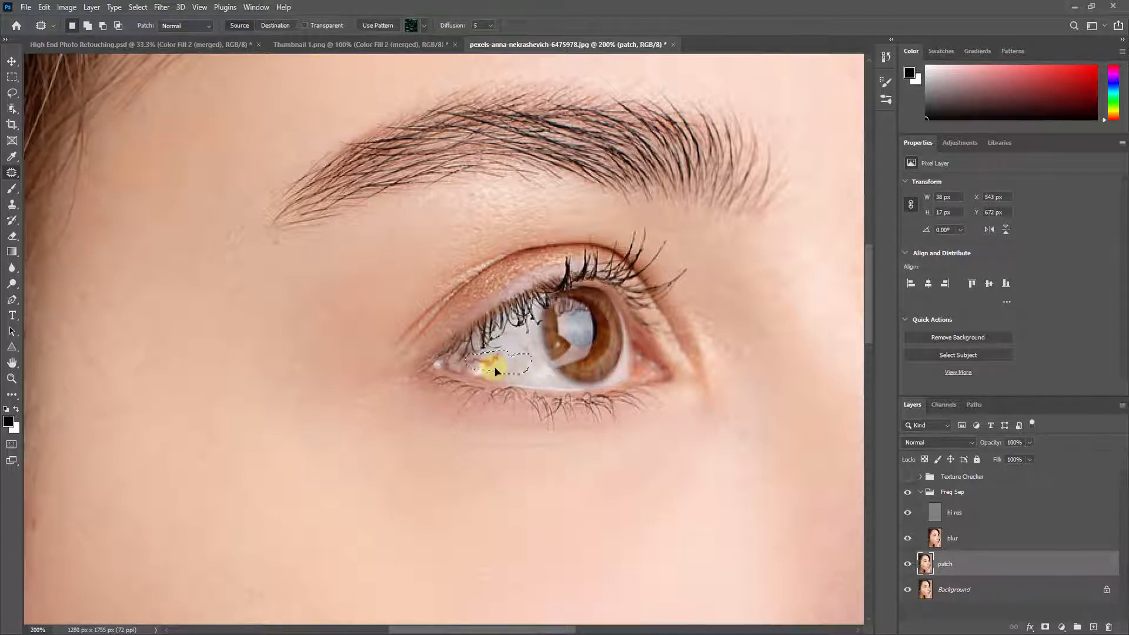
{"action": "left_click_drag", "start_coordinate": [496, 370], "coordinate": [542, 385]}
{"action": "key", "text": "ctrl+d"}
- Patch the same red vein on the blur layer with clean eye white, select the hi res layer, and drop the selection
{"action": "left_click", "coordinate": [908, 492]}
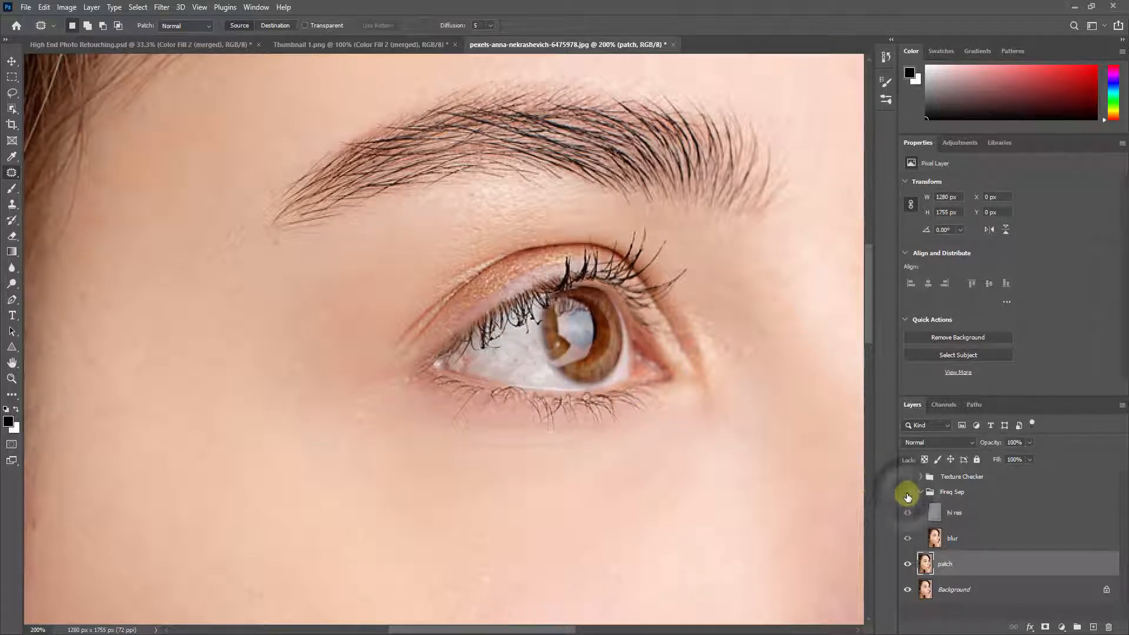
{"action": "left_click", "coordinate": [941, 540]}
{"action": "mouse_move", "coordinate": [475, 372]}
{"action": "left_mouse_down"}
{"action": "mouse_move", "coordinate": [505, 367]}
{"action": "mouse_move", "coordinate": [490, 357]}
{"action": "mouse_move", "coordinate": [467, 370]}
{"action": "mouse_move", "coordinate": [536, 381]}
{"action": "left_mouse_up"}
{"action": "left_click", "coordinate": [937, 519]}
{"action": "key", "text": "ctrl+d"}
- Examine the evened skin tones across the whole portrait at several zoom levels
{"action": "key", "text": "ctrl+minus"}
{"action": "key", "text": "ctrl+minus"}
{"action": "key", "text": "ctrl+minus"}
{"action": "key", "text": "ctrl+minus"}
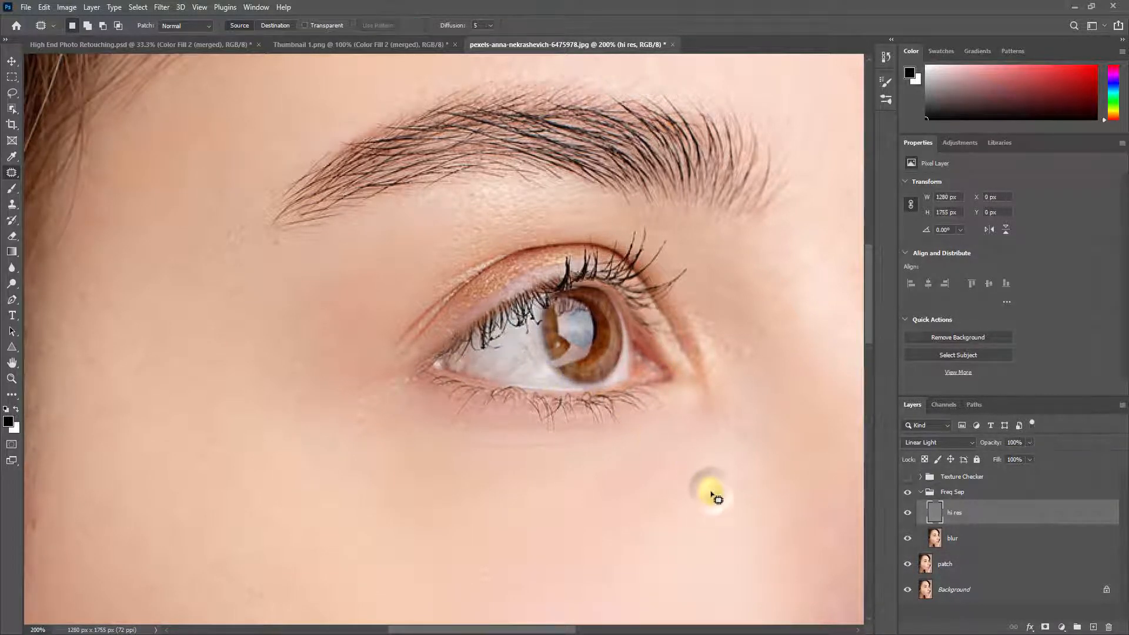
{"action": "key", "text": "ctrl+plus"}
{"action": "key", "text": "ctrl+plus"}
{"action": "key", "text": "ctrl+plus"}
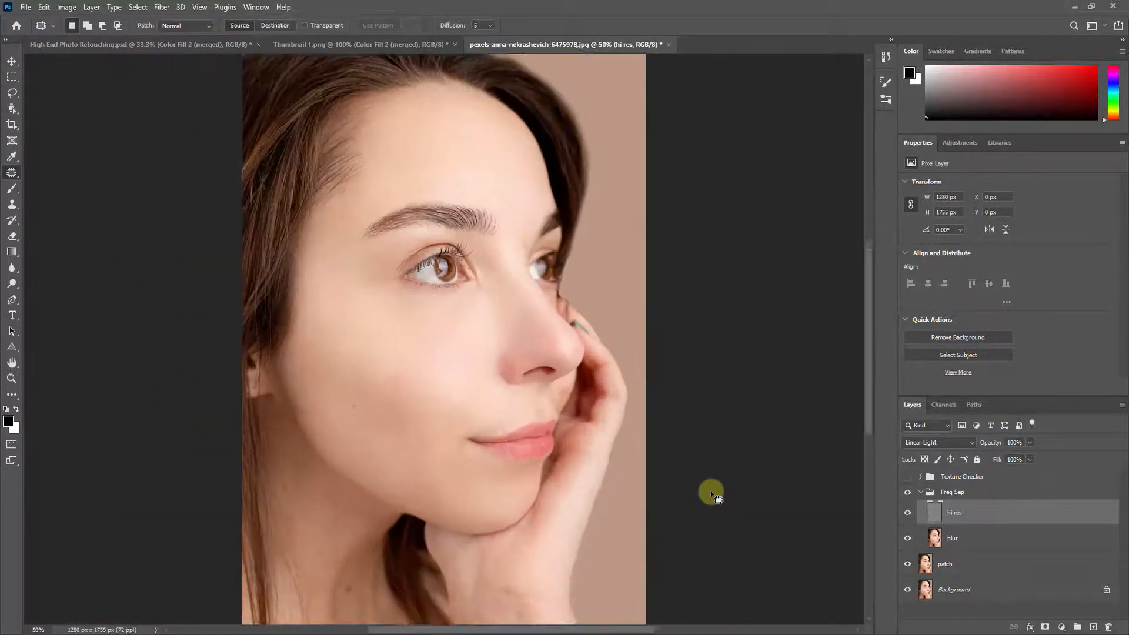
{"action": "key", "text": "ctrl+minus"}
{"action": "key", "text": "ctrl+minus"}
{"action": "key", "text": "ctrl+plus"}
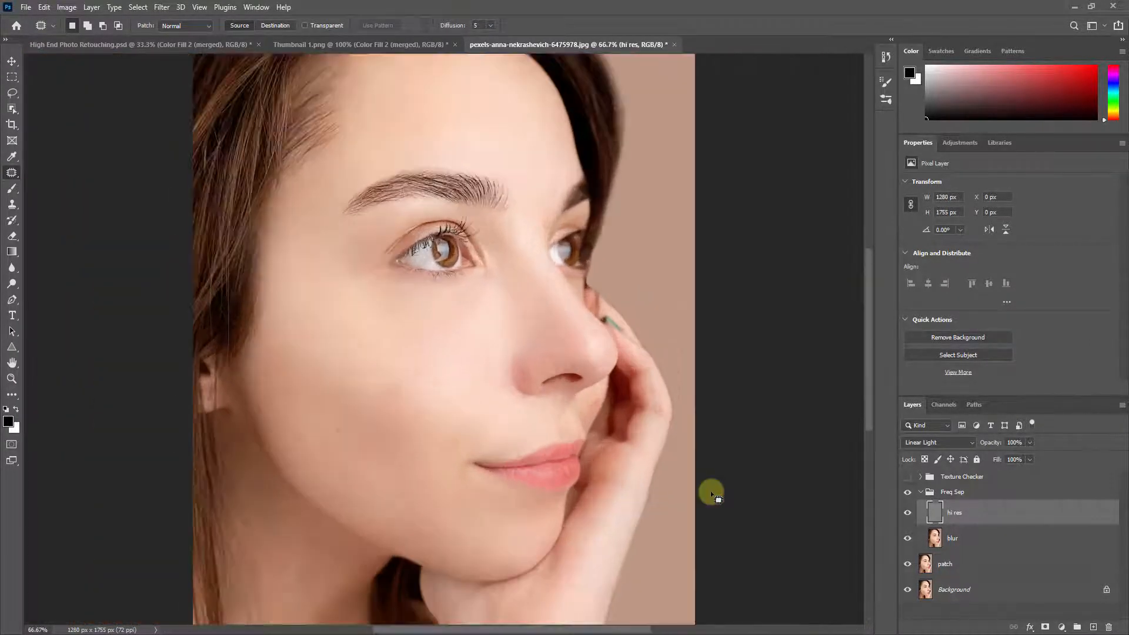
- Collapse the Freq Sep group and turn on the Texture Checker group to judge the skin in black and white
{"action": "left_click", "coordinate": [919, 492]}
{"action": "left_click", "coordinate": [911, 481]}
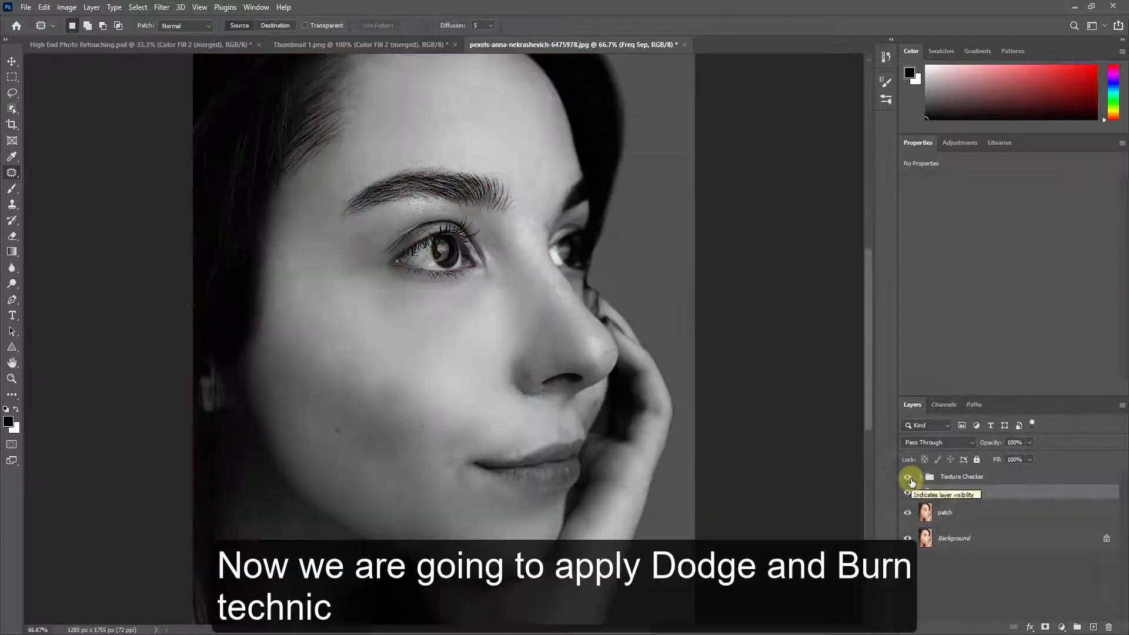
{"action": "left_click", "coordinate": [911, 481]}
{"action": "left_click", "coordinate": [911, 481]}
{"action": "left_click", "coordinate": [911, 481]}
{"action": "left_click", "coordinate": [911, 482]}
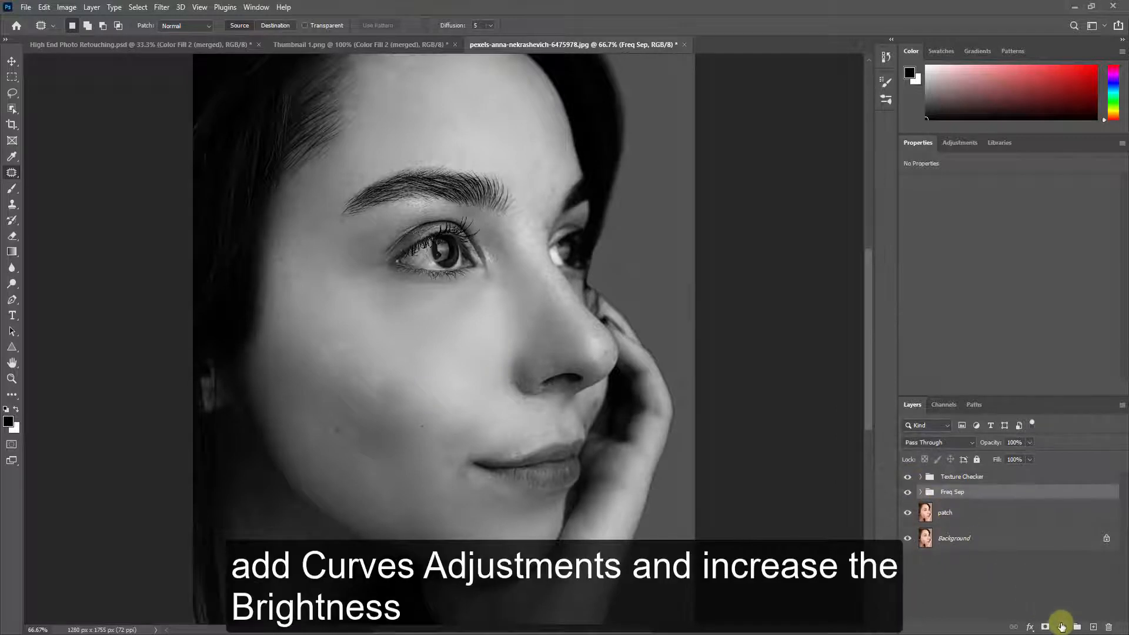
- Add a Curves adjustment layer above Freq Sep, raise its midtones to brighten the image, and fill its mask with black
{"action": "left_click", "coordinate": [1061, 627]}
{"action": "left_click", "coordinate": [1052, 465]}
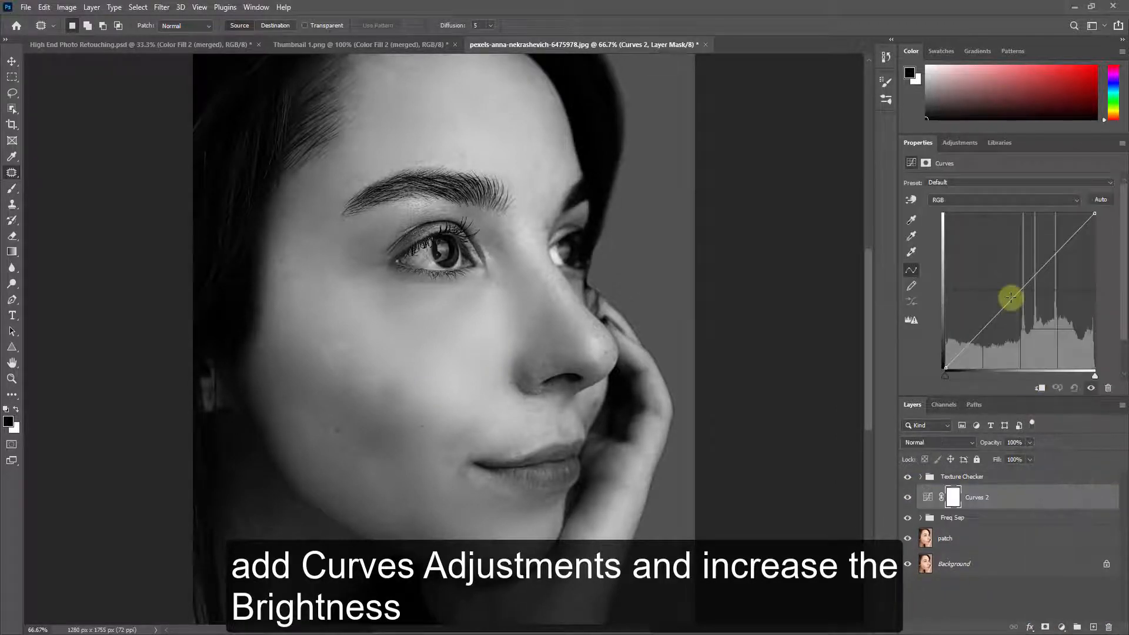
{"action": "left_click_drag", "start_coordinate": [1004, 296], "coordinate": [987, 293]}
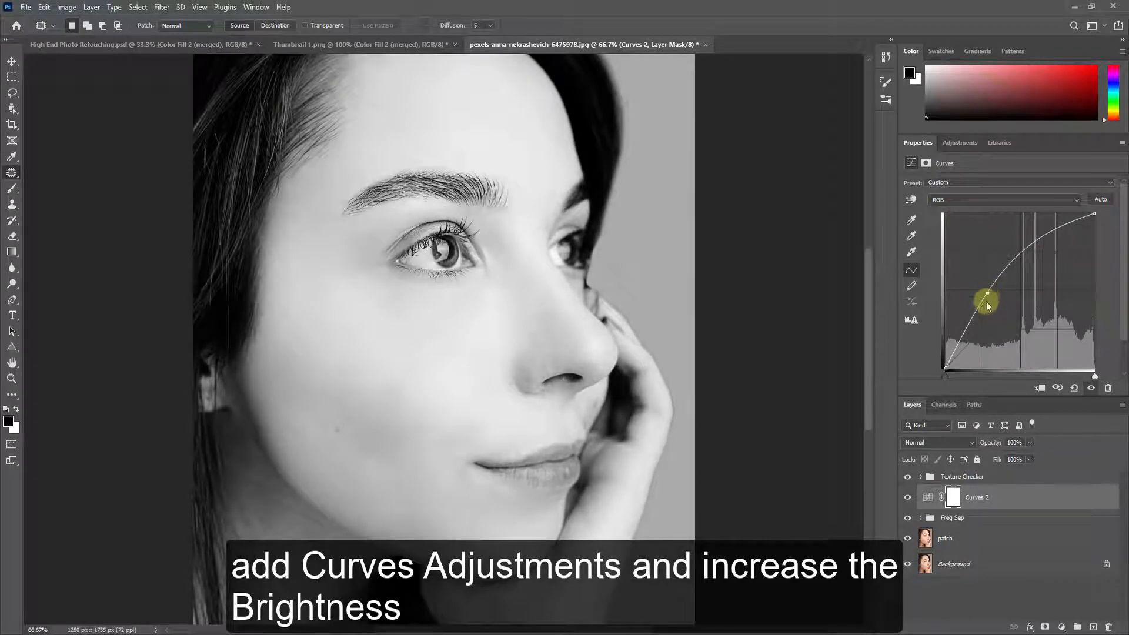
{"action": "left_click", "coordinate": [953, 500]}
{"action": "key", "text": "alt+BackSpace"}
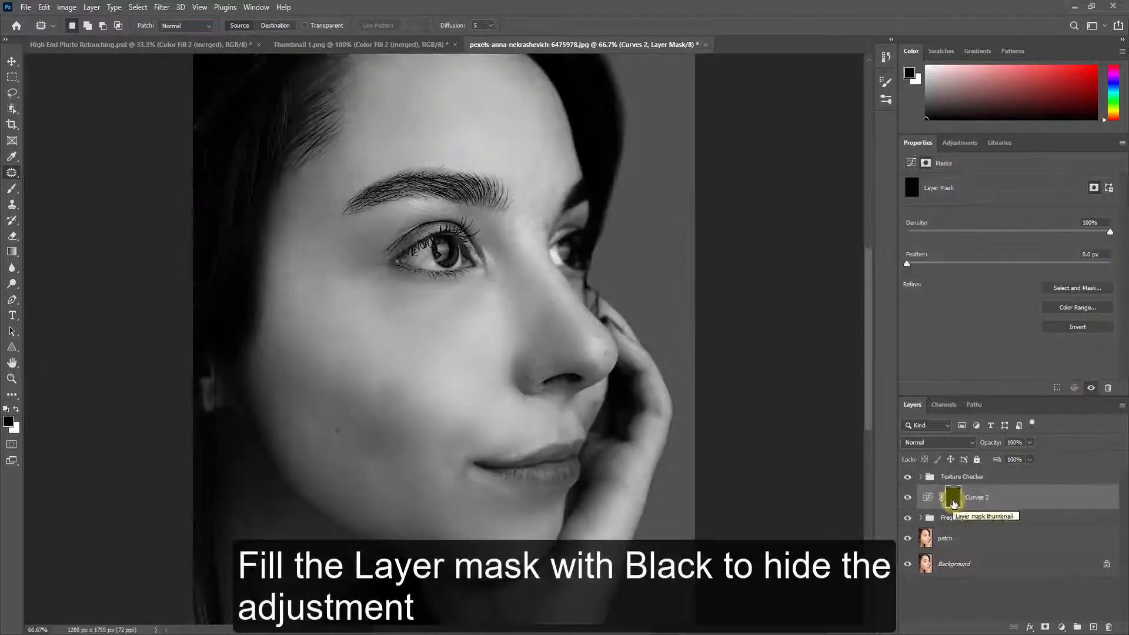
- Add a second Curves adjustment layer, lower its midtones to darken the image, and fill its mask with black
{"action": "left_click", "coordinate": [1062, 627]}
{"action": "left_click", "coordinate": [1048, 467]}
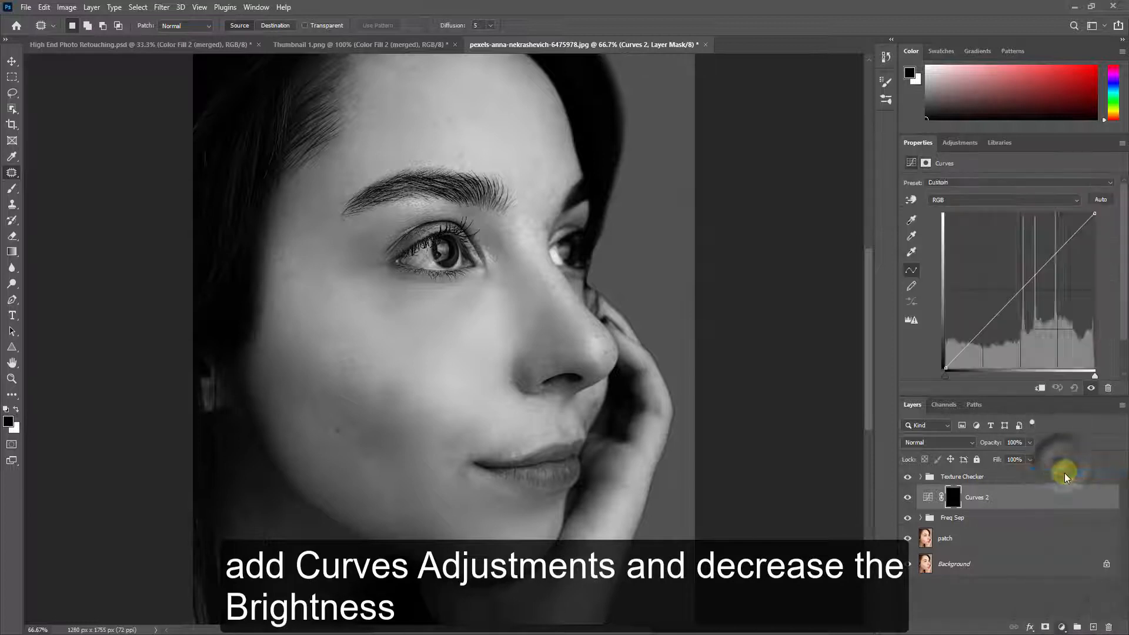
{"action": "left_click_drag", "start_coordinate": [1022, 287], "coordinate": [1033, 297]}
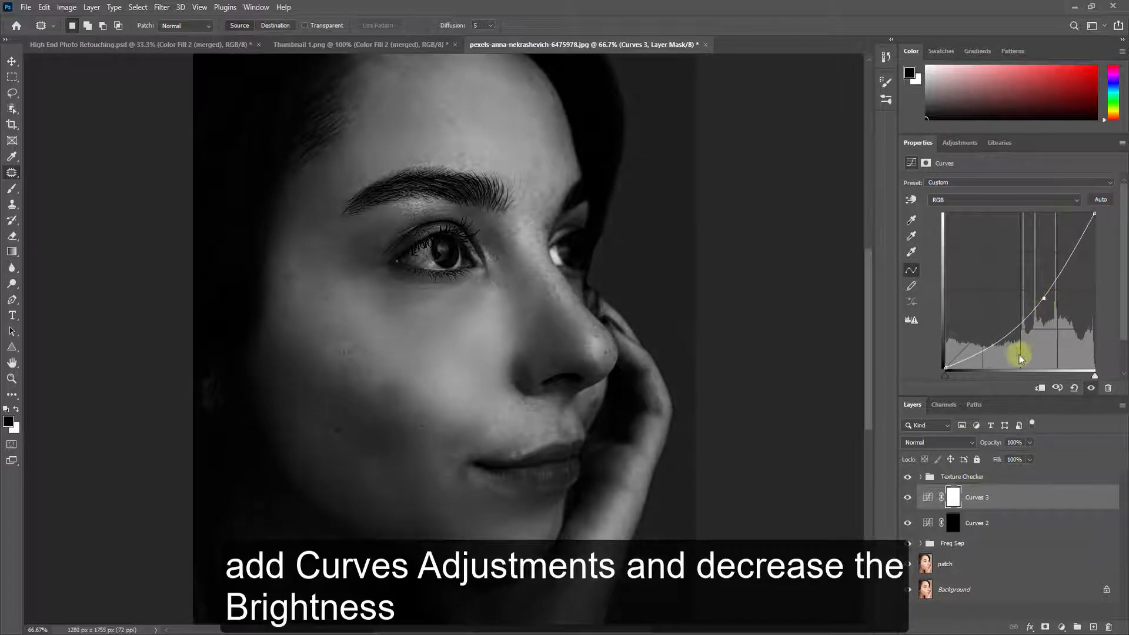
{"action": "left_click", "coordinate": [955, 498]}
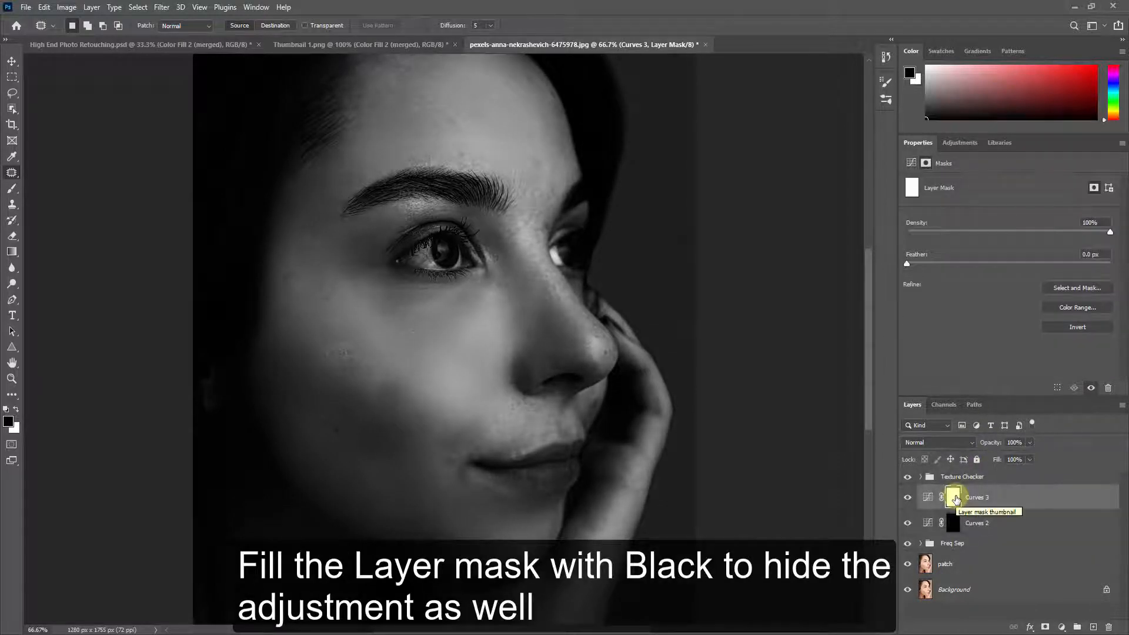
{"action": "key", "text": "alt+BackSpace"}
- Rename the darkening Curves layer burn and the brightening one dpdge, group both, and name the group d b
{"action": "left_click", "coordinate": [978, 498]}
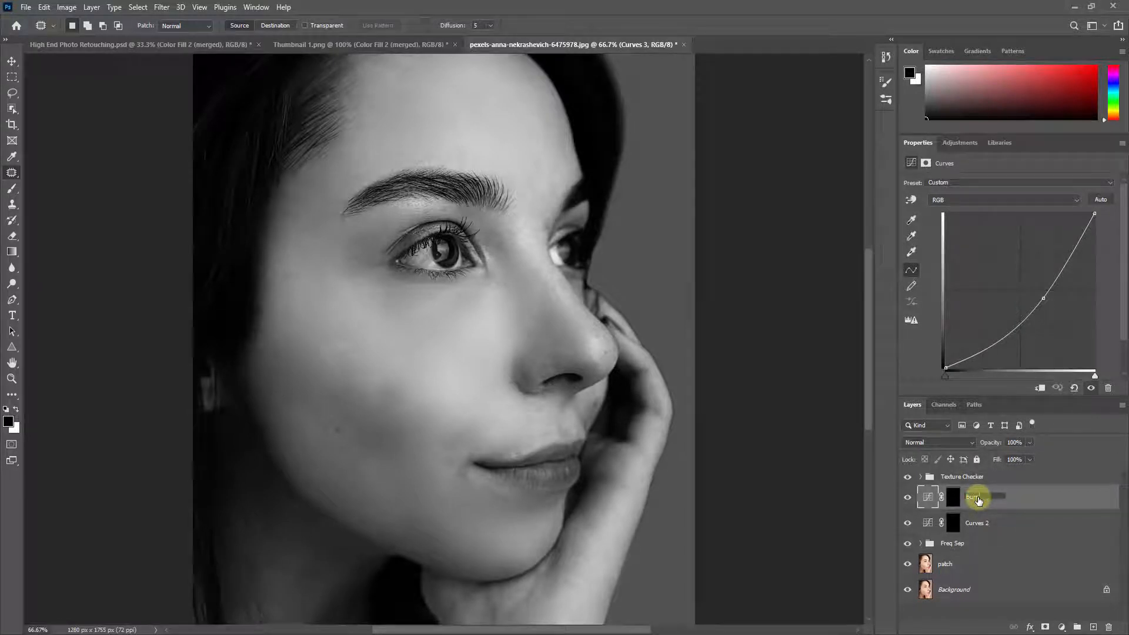
{"action": "double_click", "coordinate": [973, 524]}
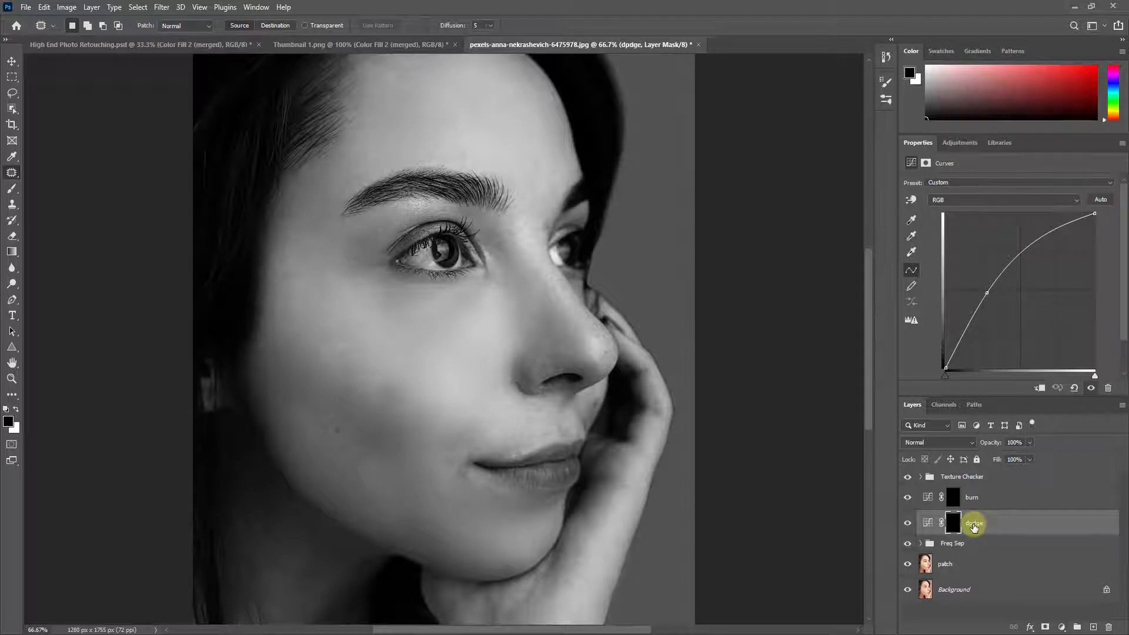
{"action": "left_click", "coordinate": [996, 500], "text": "shift"}
{"action": "key", "text": "ctrl+g"}
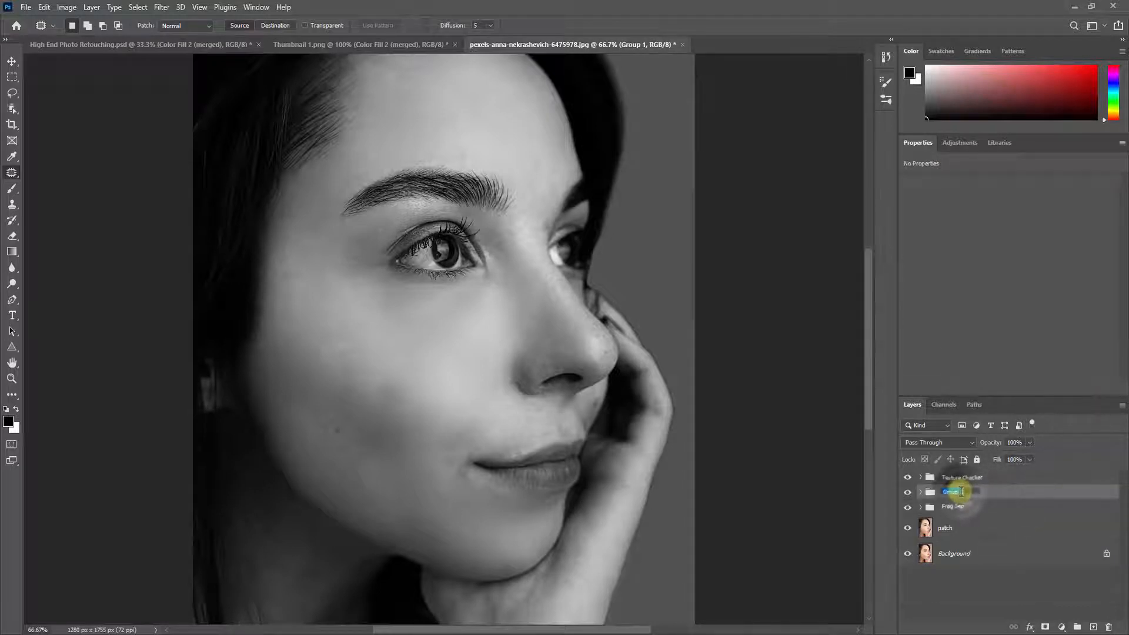
{"action": "type", "text": "d b"}
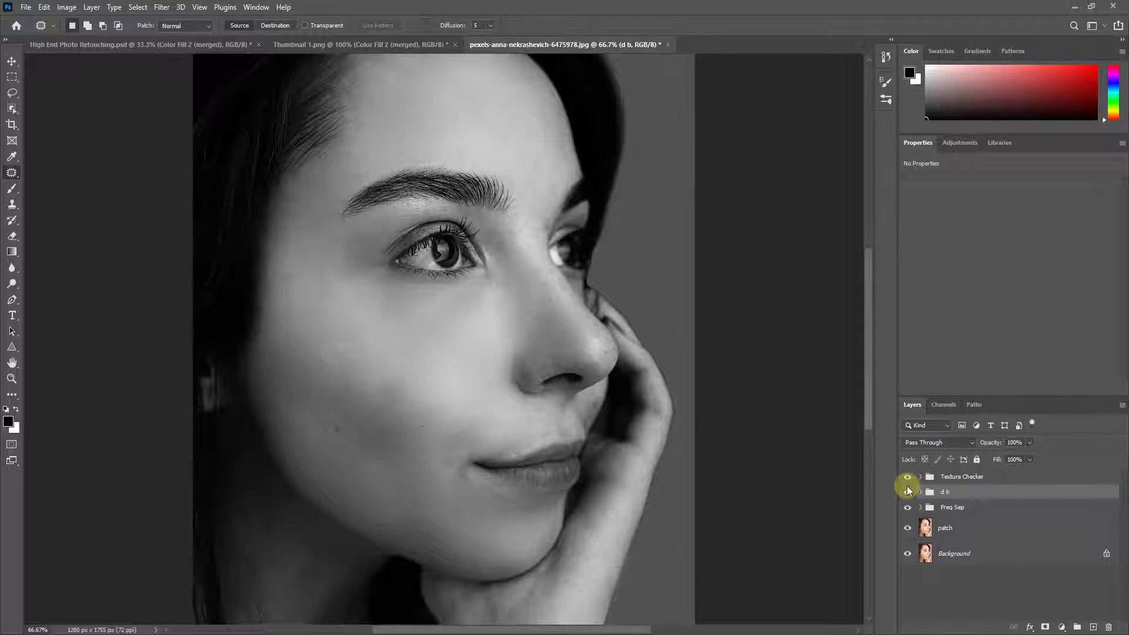
- Select the patch and Background layers and stamp the visible image into a new layer above patch
{"action": "left_click", "coordinate": [954, 537]}
{"action": "left_click", "coordinate": [982, 551], "text": "shift"}
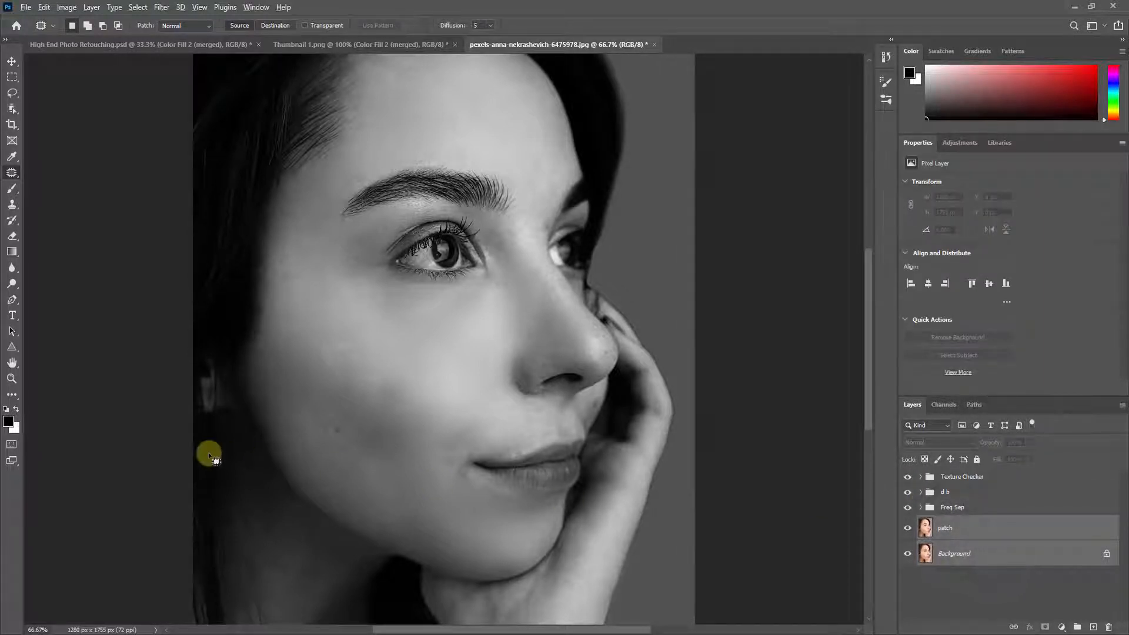
{"action": "key", "text": "ctrl+shift+alt+n"}
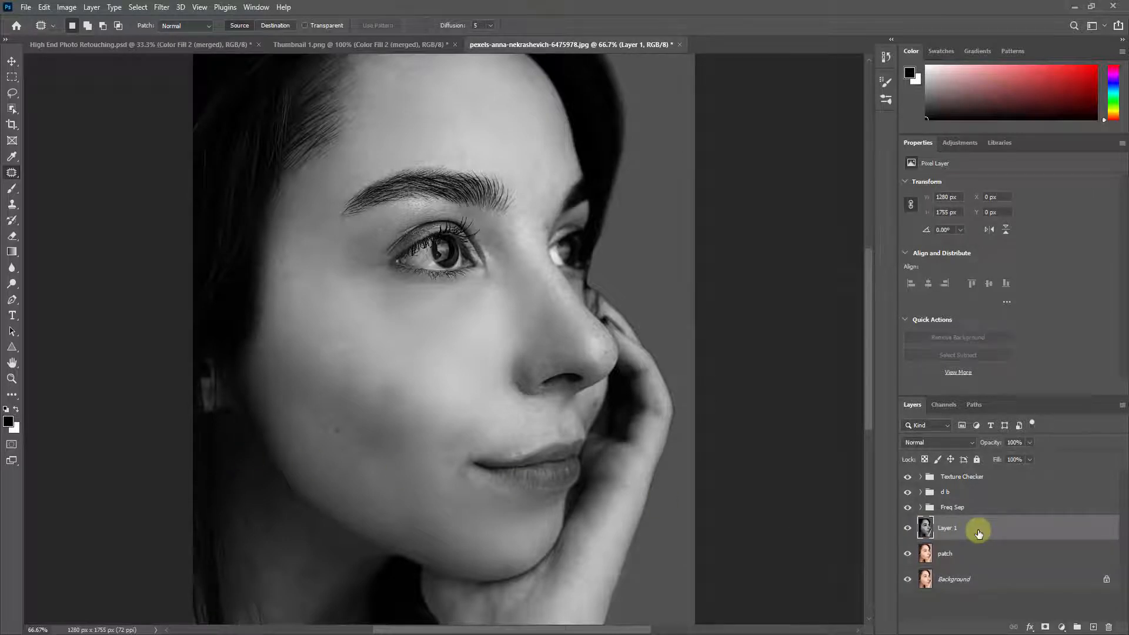
- Undo the last stamped layer and hide the d b and Texture Checker groups
{"action": "key", "text": "ctrl+z"}
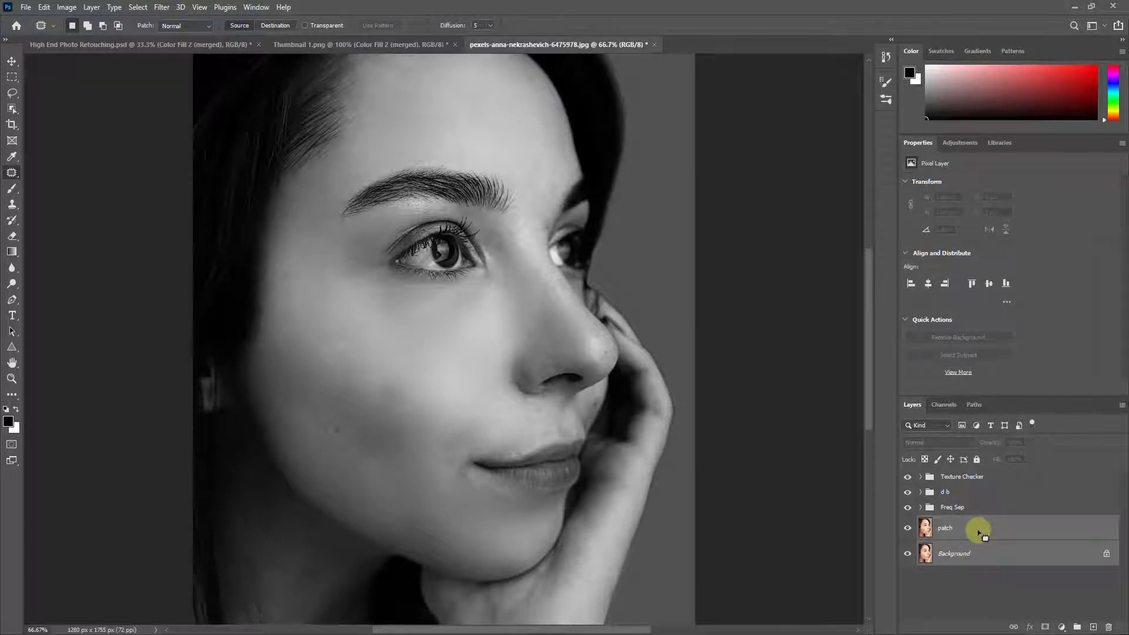
{"action": "left_click", "coordinate": [907, 502]}
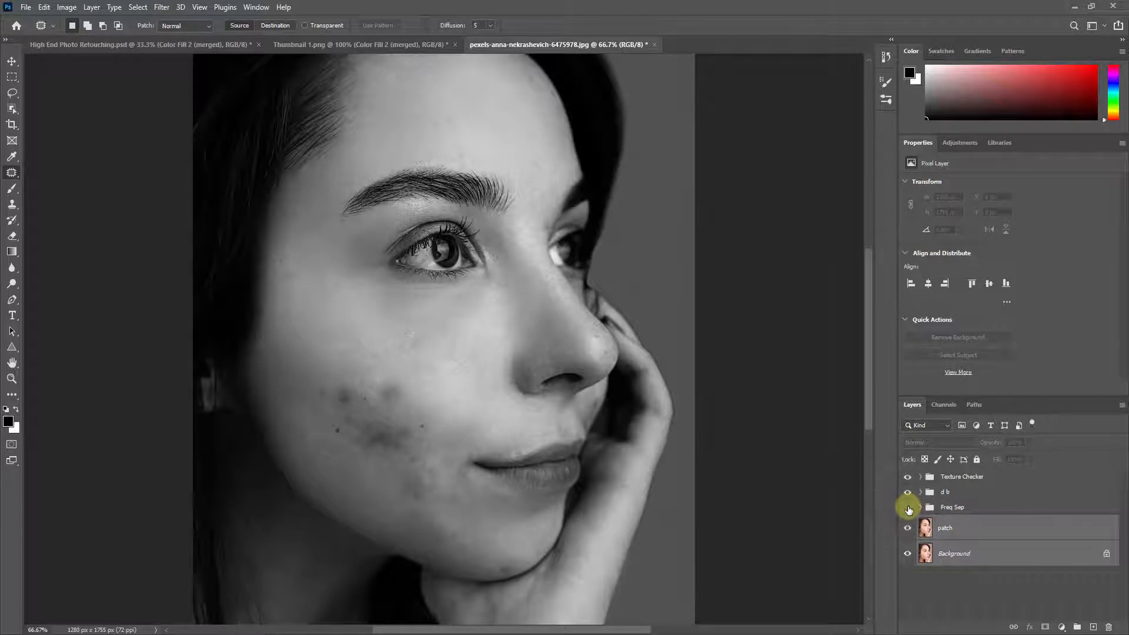
{"action": "left_click", "coordinate": [905, 504]}
{"action": "left_click", "coordinate": [908, 478]}
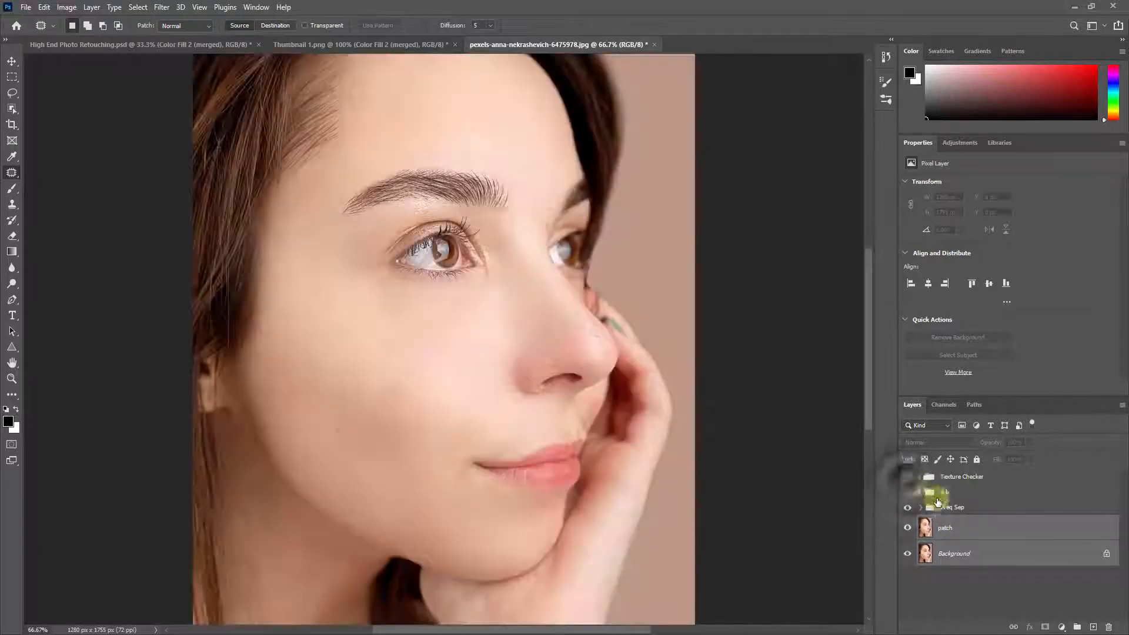
- Stamp the visible image into a new layer above the Freq Sep group and convert it to a Smart Object
{"action": "left_click", "coordinate": [951, 509]}
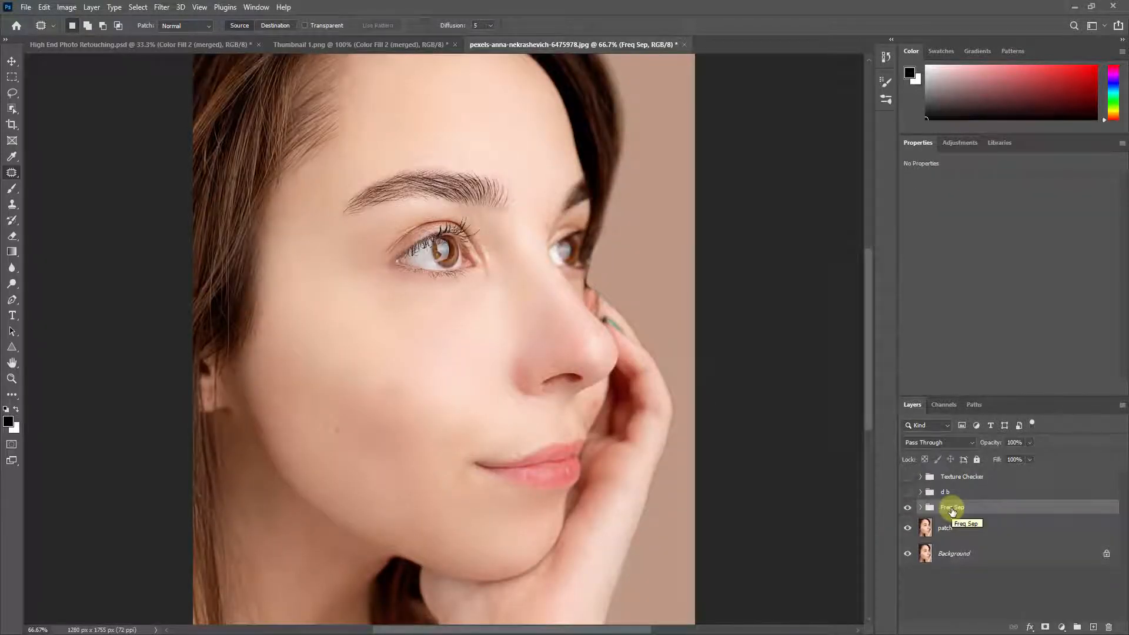
{"action": "left_click", "coordinate": [885, 55]}
{"action": "left_click", "coordinate": [814, 343]}
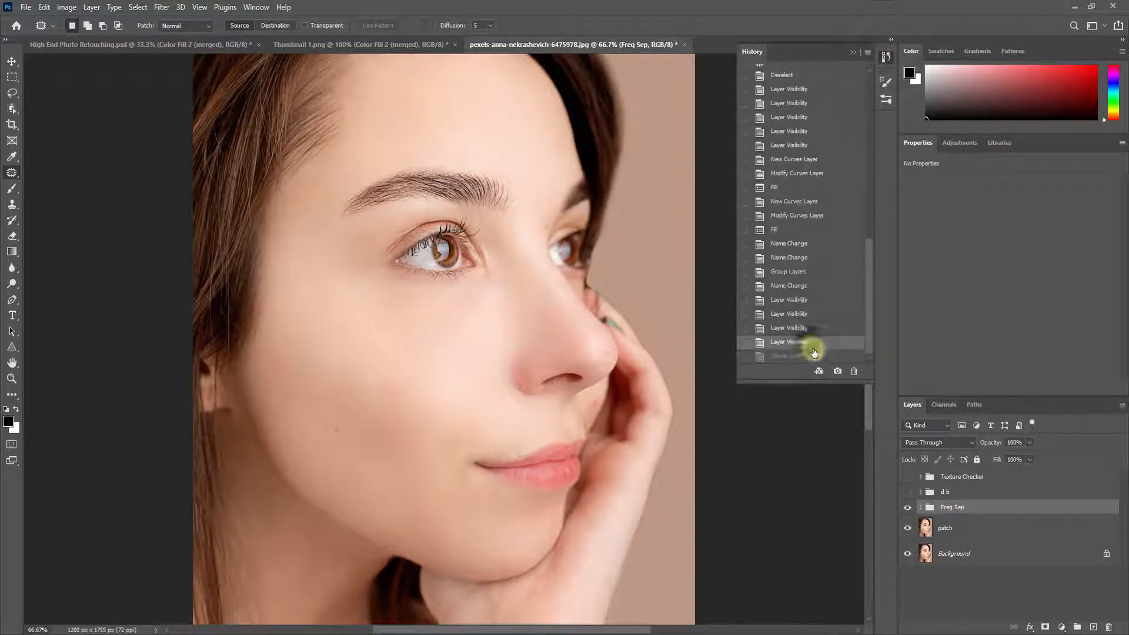
{"action": "left_click", "coordinate": [976, 557], "text": "shift"}
{"action": "key", "text": "ctrl+shift+alt+e"}
{"action": "right_click", "coordinate": [993, 514]}
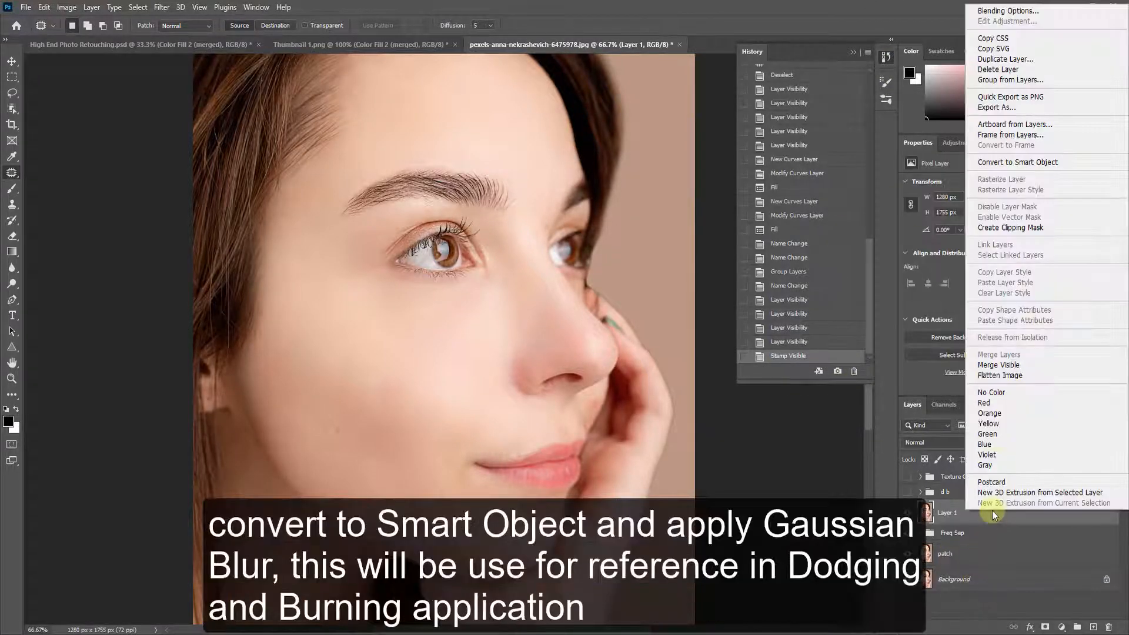
{"action": "left_click", "coordinate": [1015, 163]}
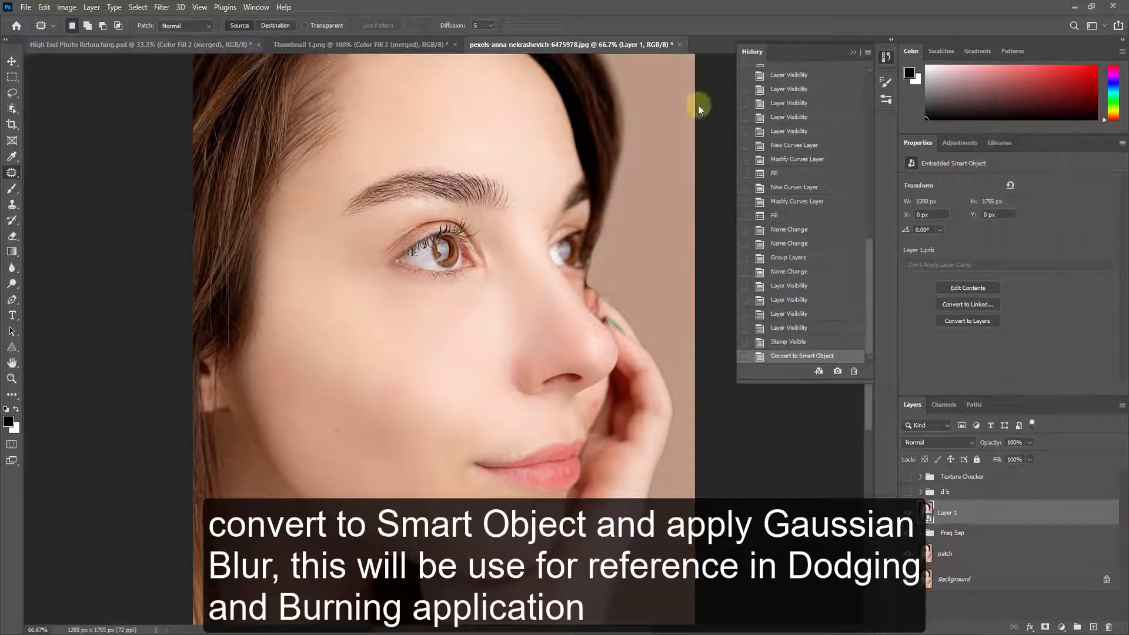
{"action": "left_click", "coordinate": [165, 13]}
{"action": "mouse_move", "coordinate": [252, 157]}
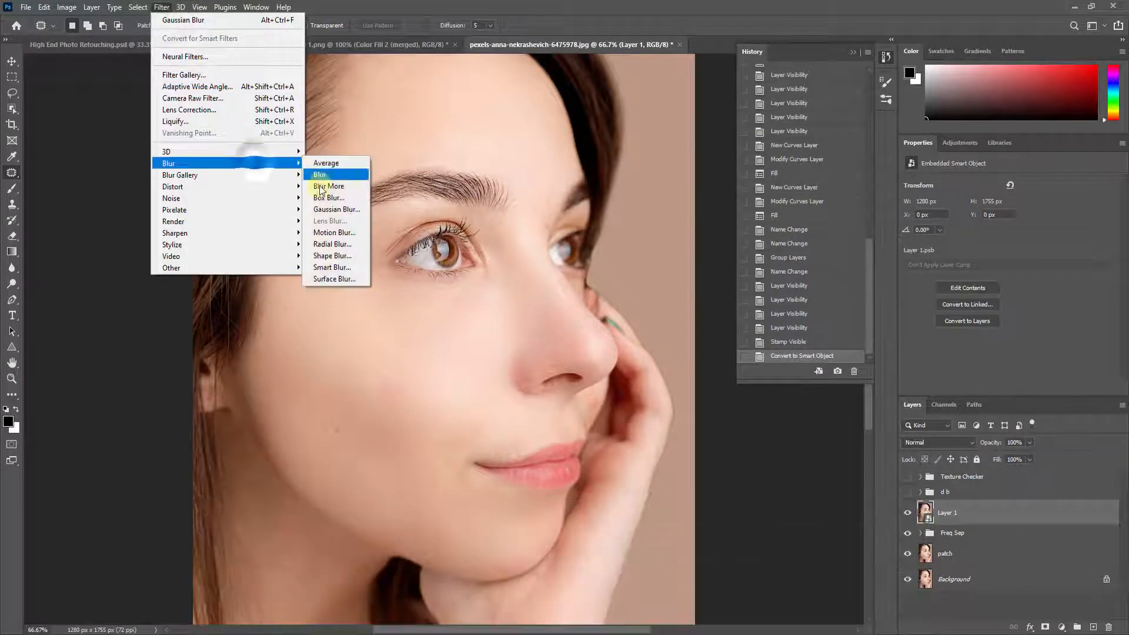
{"action": "left_click", "coordinate": [333, 209]}
{"action": "left_click", "coordinate": [904, 347]}
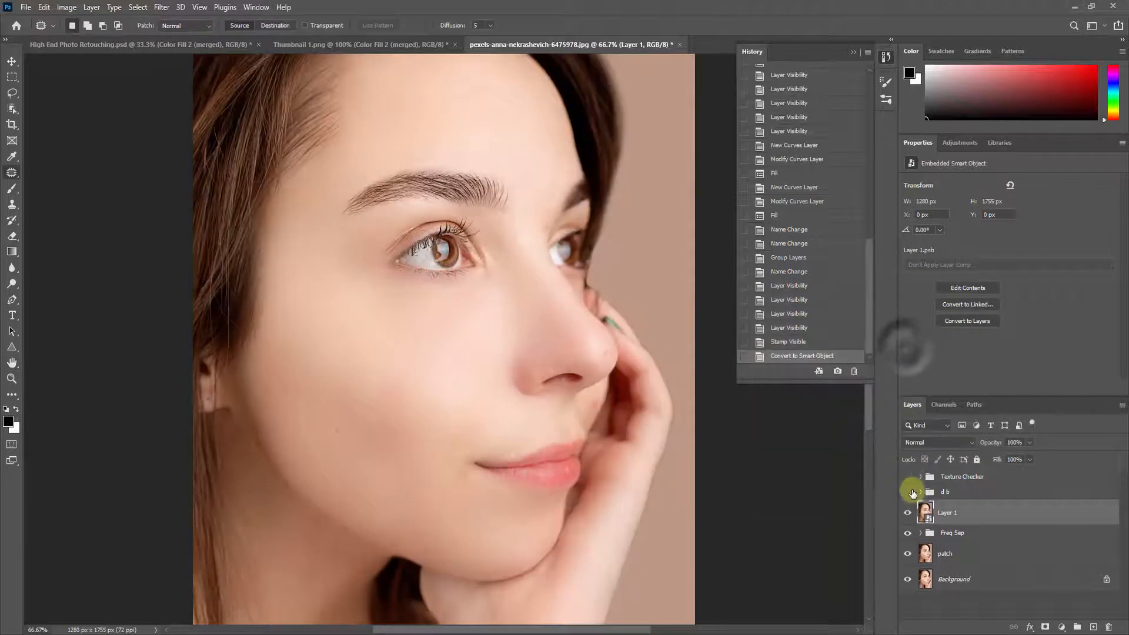
- Show the d b and Texture Checker groups and apply a Gaussian Blur of about 3.8 pixels to the Layer 1 Smart Object
{"action": "left_click", "coordinate": [908, 492]}
{"action": "left_click", "coordinate": [908, 478]}
{"action": "left_click", "coordinate": [161, 7]}
{"action": "mouse_move", "coordinate": [258, 163]}
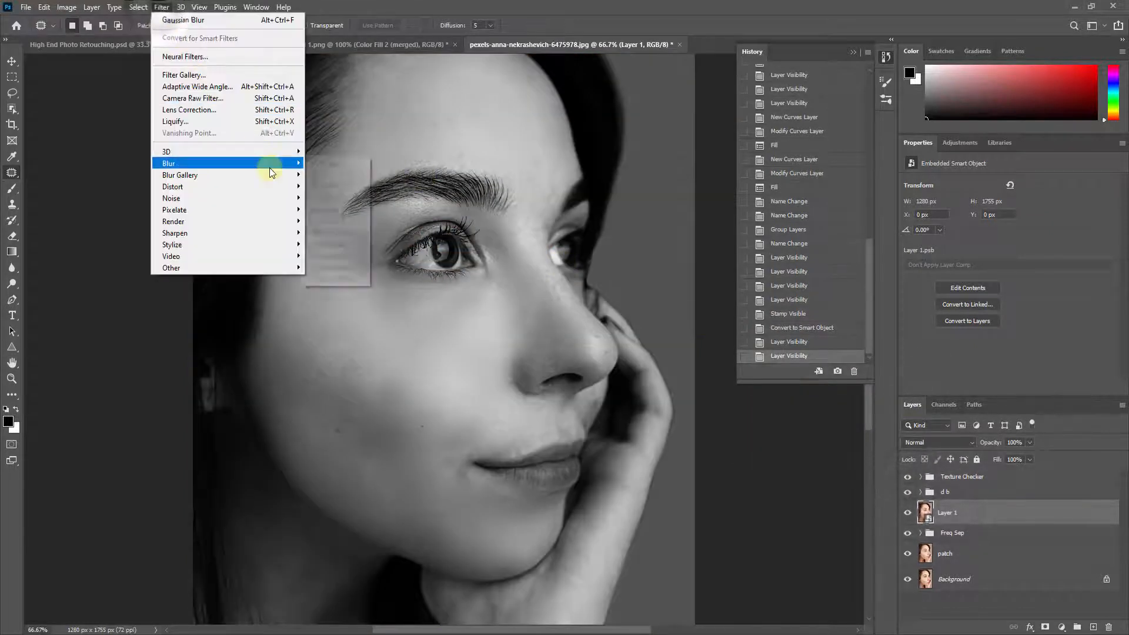
{"action": "left_click", "coordinate": [337, 209]}
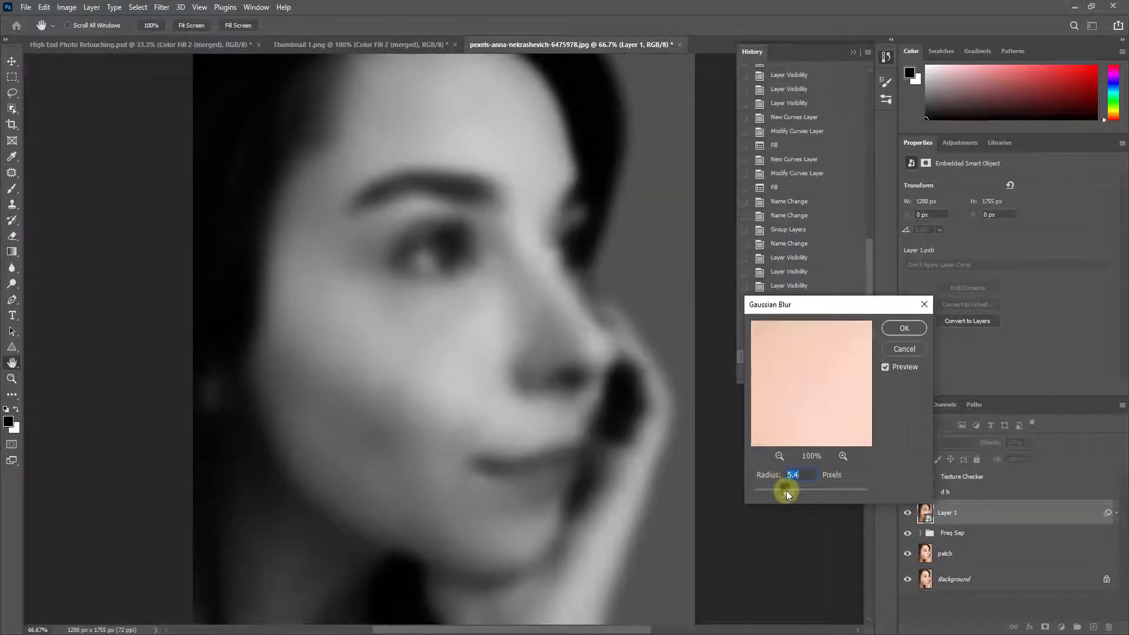
{"action": "left_click_drag", "start_coordinate": [786, 491], "coordinate": [777, 493]}
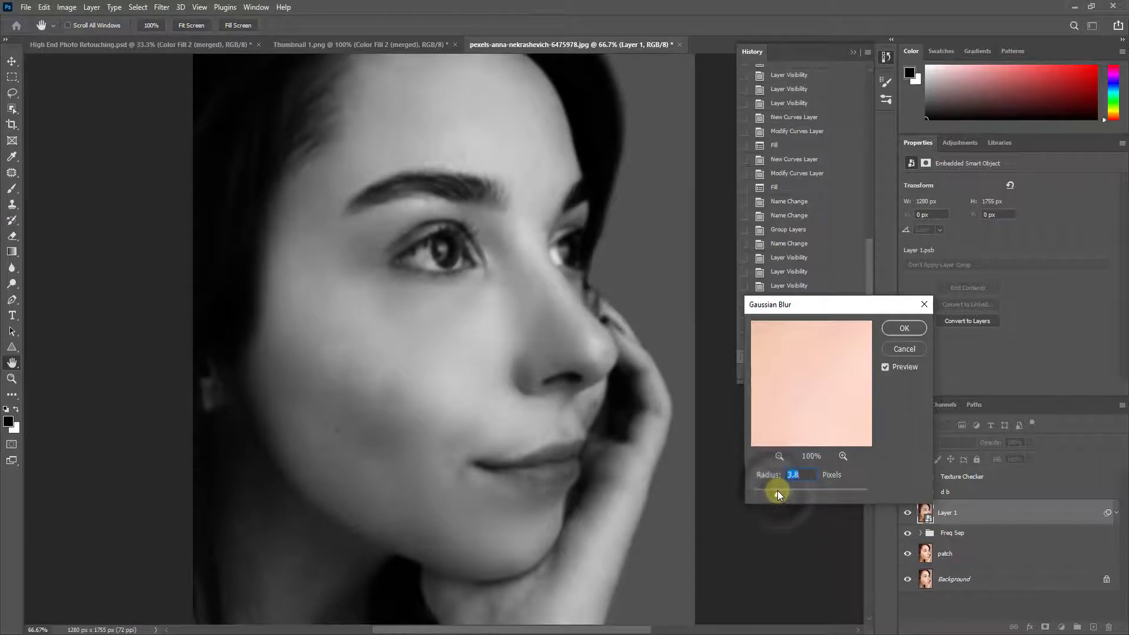
{"action": "left_click", "coordinate": [904, 328]}
{"action": "key", "text": "j"}
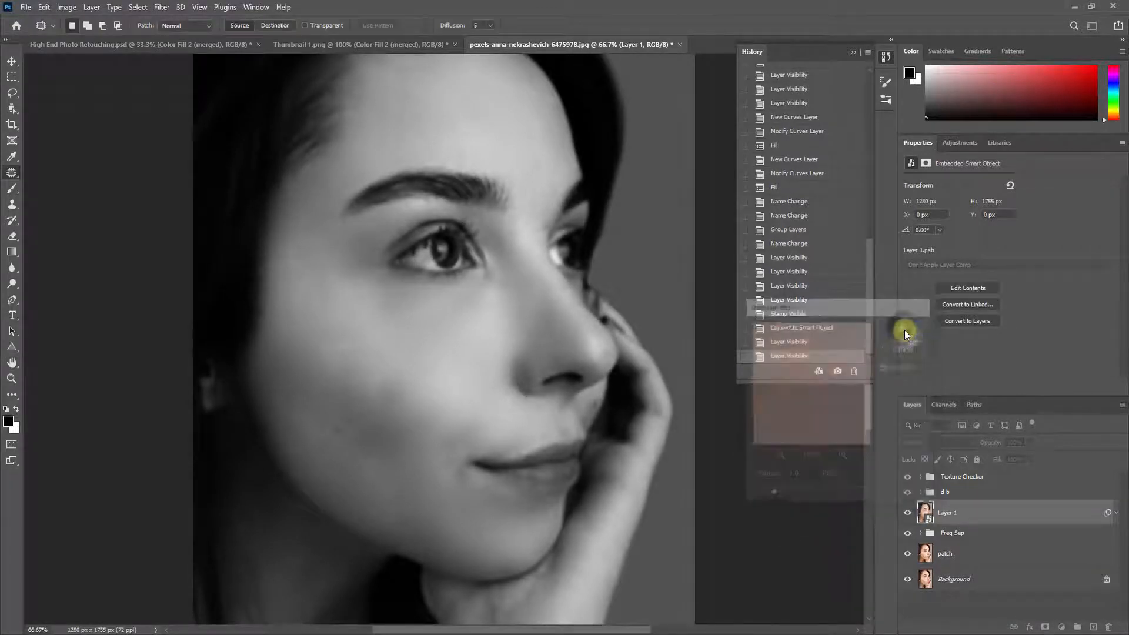
- Expand the d b group and compare the portrait with the blurred Layer 1 hidden and shown
{"action": "left_click", "coordinate": [921, 496]}
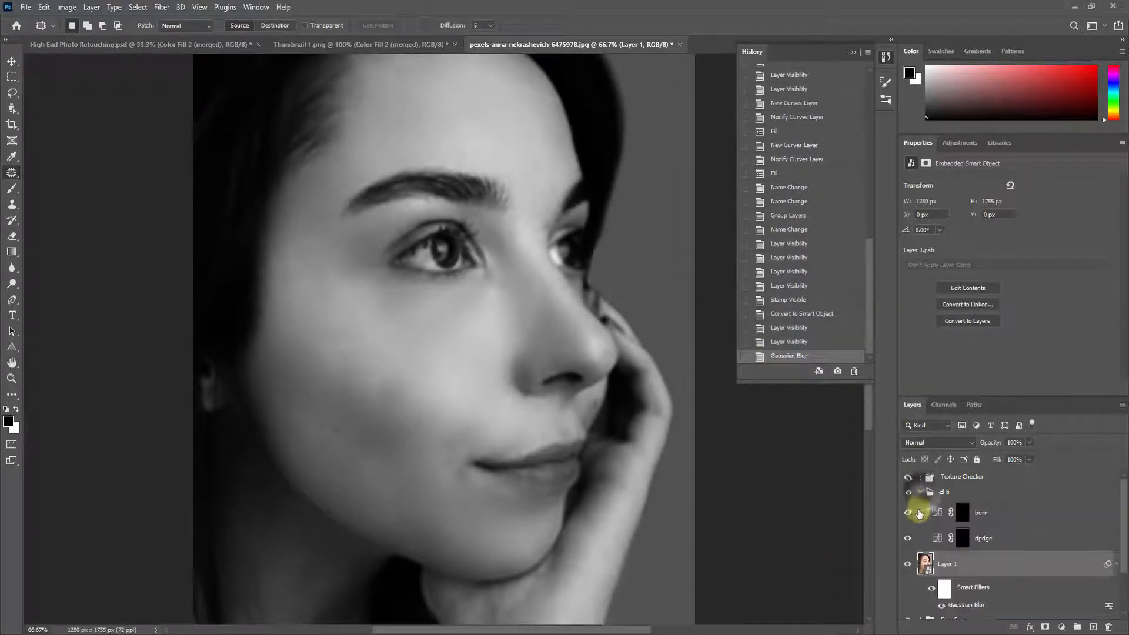
{"action": "left_click", "coordinate": [908, 564]}
{"action": "left_click", "coordinate": [908, 566]}
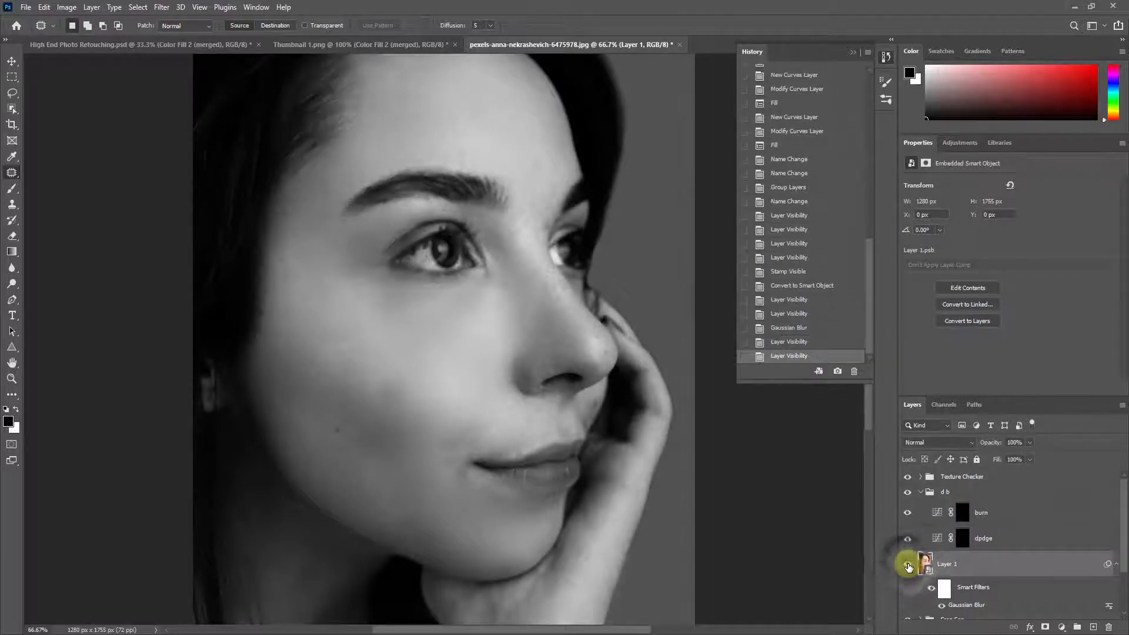
- Target the dpdge layer's mask and set up a 150 px Soft Round brush with 1% flow and white as foreground colour
{"action": "left_click", "coordinate": [962, 538]}
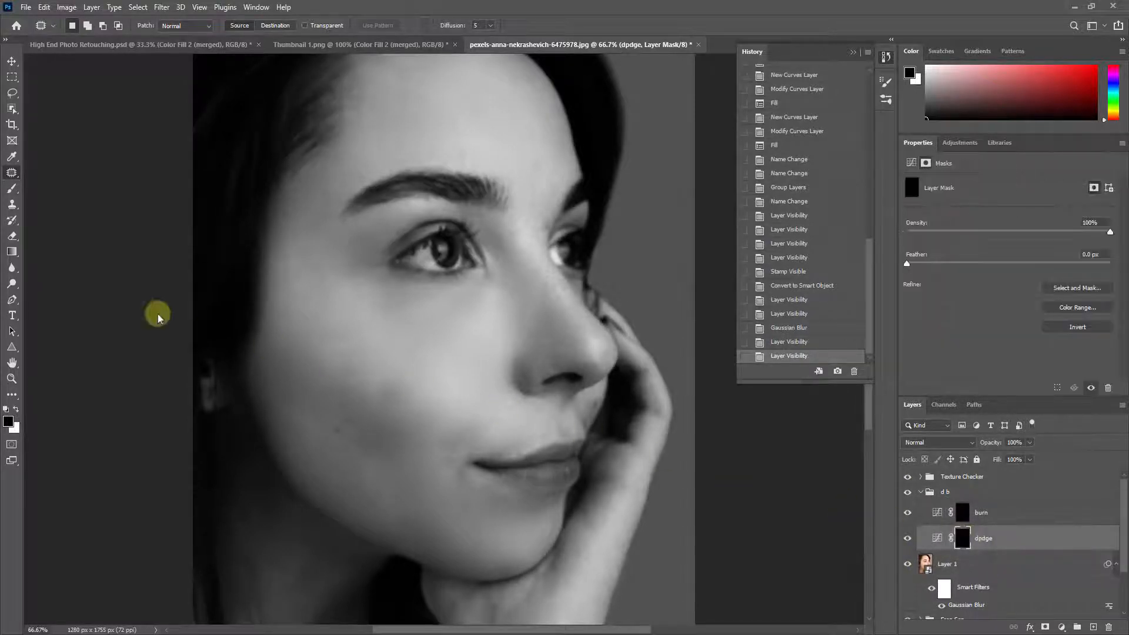
{"action": "right_click", "coordinate": [12, 188]}
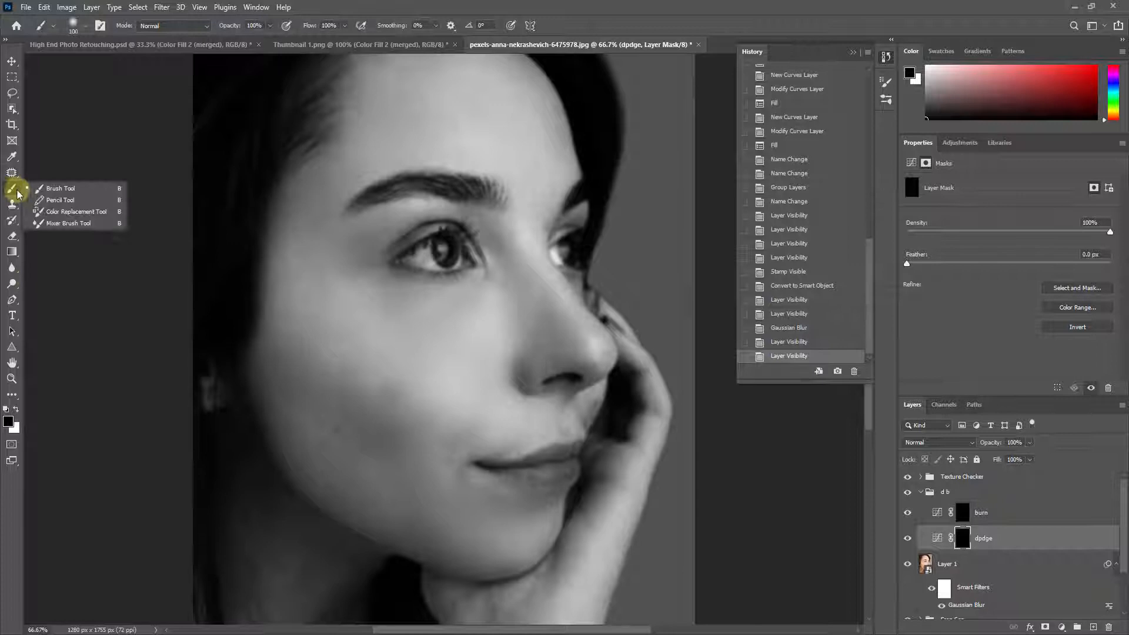
{"action": "left_click", "coordinate": [56, 188]}
{"action": "left_click", "coordinate": [84, 26]}
{"action": "left_click", "coordinate": [76, 179]}
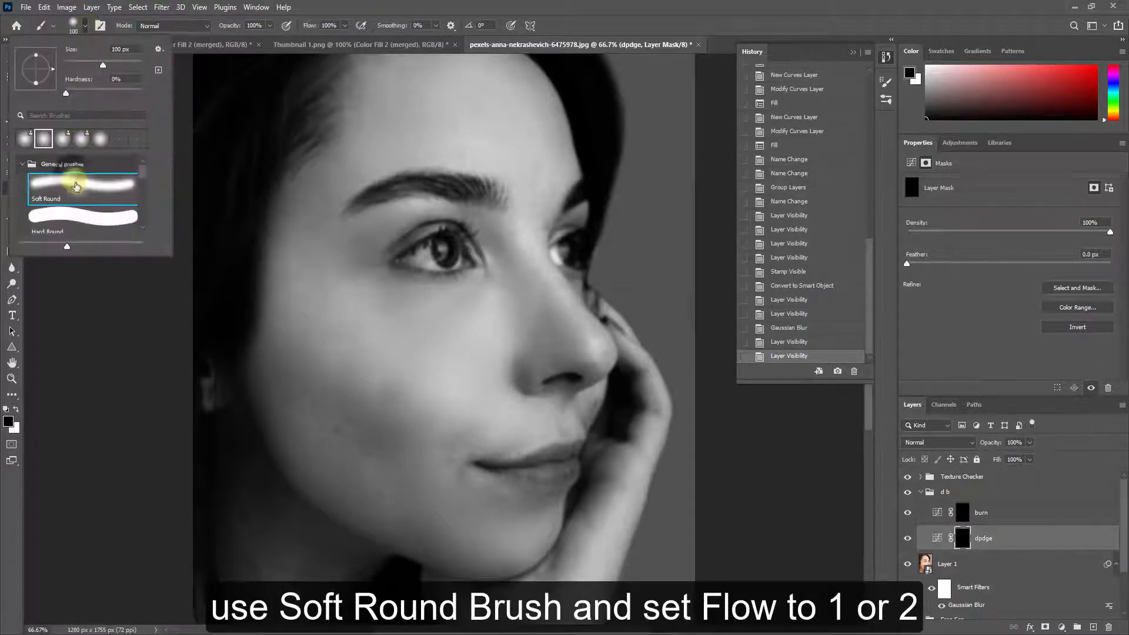
{"action": "left_click", "coordinate": [76, 185]}
{"action": "left_click", "coordinate": [328, 25]}
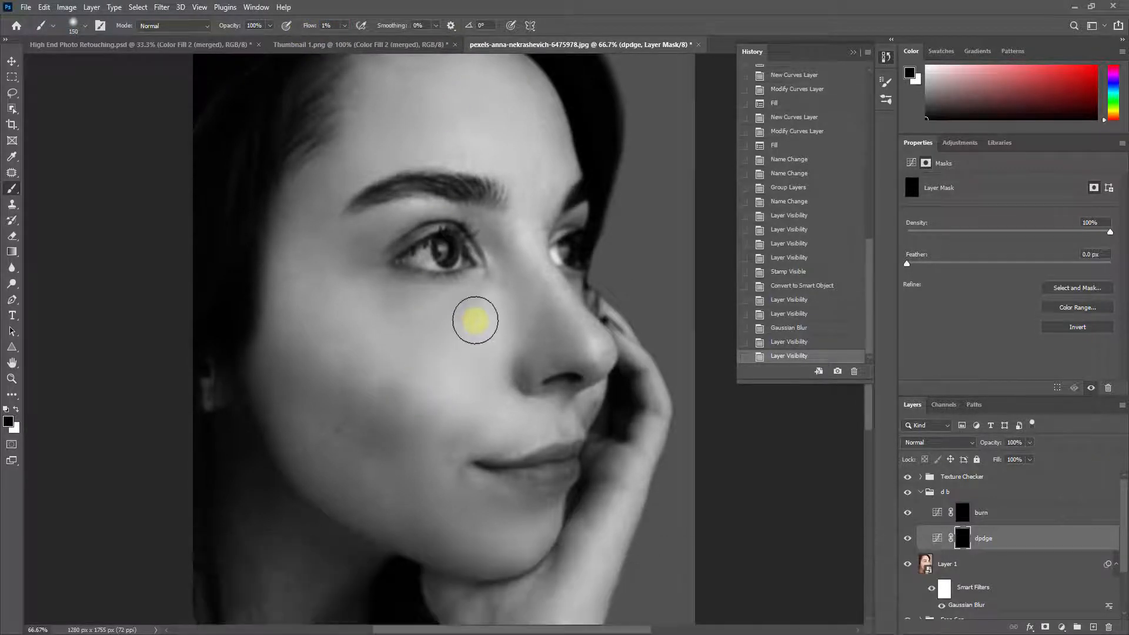
{"action": "left_click", "coordinate": [18, 409]}
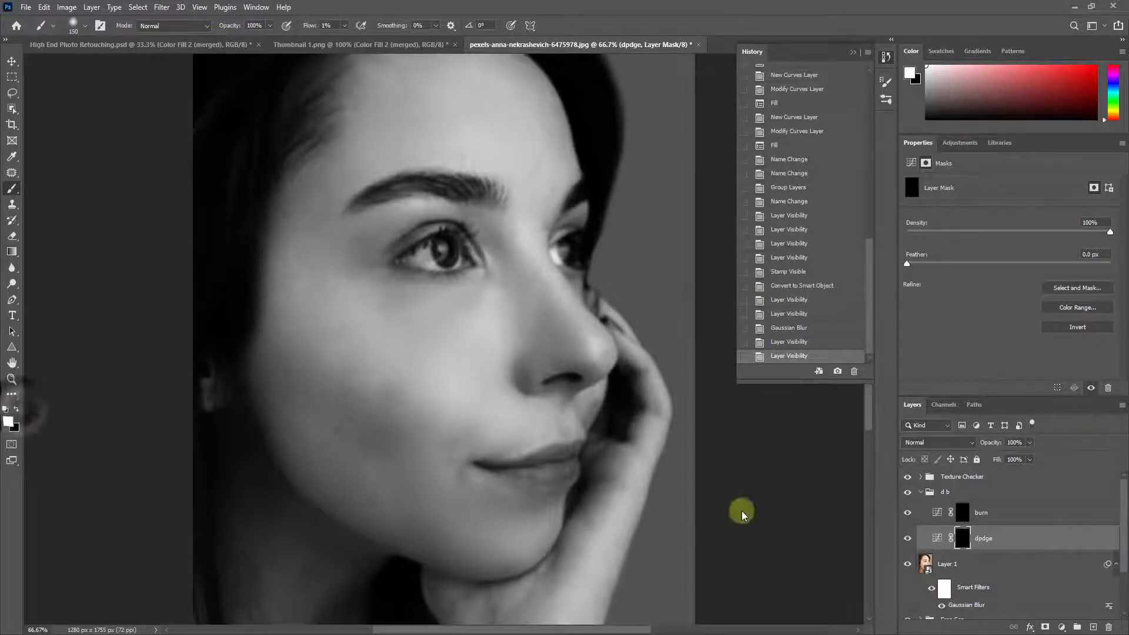
- Paint white on the dpdge mask to lighten the uneven dark patches across the cheek, nose, mouth and chin
{"action": "mouse_move", "coordinate": [440, 313]}
{"action": "left_mouse_down"}
{"action": "mouse_move", "coordinate": [363, 303]}
{"action": "mouse_move", "coordinate": [428, 305]}
{"action": "mouse_move", "coordinate": [360, 291]}
{"action": "mouse_move", "coordinate": [452, 299]}
{"action": "mouse_move", "coordinate": [422, 292]}
{"action": "mouse_move", "coordinate": [405, 315]}
{"action": "mouse_move", "coordinate": [471, 304]}
{"action": "mouse_move", "coordinate": [411, 342]}
{"action": "mouse_move", "coordinate": [368, 314]}
{"action": "mouse_move", "coordinate": [380, 304]}
{"action": "mouse_move", "coordinate": [327, 296]}
{"action": "mouse_move", "coordinate": [424, 298]}
{"action": "mouse_move", "coordinate": [323, 285]}
{"action": "mouse_move", "coordinate": [441, 325]}
{"action": "mouse_move", "coordinate": [394, 315]}
{"action": "mouse_move", "coordinate": [445, 336]}
{"action": "mouse_move", "coordinate": [374, 293]}
{"action": "mouse_move", "coordinate": [339, 306]}
{"action": "mouse_move", "coordinate": [421, 348]}
{"action": "mouse_move", "coordinate": [367, 334]}
{"action": "mouse_move", "coordinate": [403, 294]}
{"action": "mouse_move", "coordinate": [333, 271]}
{"action": "mouse_move", "coordinate": [413, 300]}
{"action": "mouse_move", "coordinate": [362, 274]}
{"action": "mouse_move", "coordinate": [375, 214]}
{"action": "mouse_move", "coordinate": [322, 278]}
{"action": "mouse_move", "coordinate": [337, 249]}
{"action": "mouse_move", "coordinate": [313, 245]}
{"action": "mouse_move", "coordinate": [352, 248]}
{"action": "mouse_move", "coordinate": [292, 294]}
{"action": "mouse_move", "coordinate": [481, 288]}
{"action": "mouse_move", "coordinate": [468, 311]}
{"action": "mouse_move", "coordinate": [416, 341]}
{"action": "mouse_move", "coordinate": [388, 396]}
{"action": "mouse_move", "coordinate": [337, 369]}
{"action": "mouse_move", "coordinate": [424, 409]}
{"action": "mouse_move", "coordinate": [388, 391]}
{"action": "mouse_move", "coordinate": [428, 422]}
{"action": "mouse_move", "coordinate": [413, 407]}
{"action": "mouse_move", "coordinate": [413, 428]}
{"action": "mouse_move", "coordinate": [378, 375]}
{"action": "mouse_move", "coordinate": [412, 431]}
{"action": "mouse_move", "coordinate": [406, 388]}
{"action": "mouse_move", "coordinate": [449, 513]}
{"action": "mouse_move", "coordinate": [423, 403]}
{"action": "mouse_move", "coordinate": [515, 553]}
{"action": "left_mouse_up"}
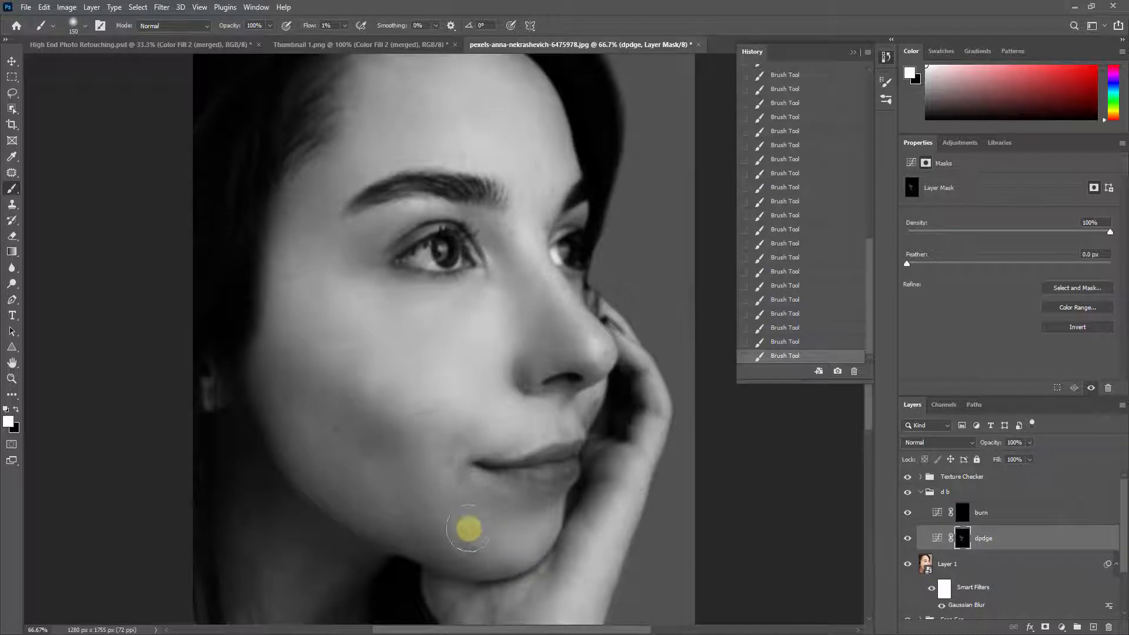
{"action": "mouse_move", "coordinate": [281, 426]}
{"action": "left_mouse_down"}
{"action": "mouse_move", "coordinate": [373, 514]}
{"action": "mouse_move", "coordinate": [418, 529]}
{"action": "mouse_move", "coordinate": [294, 458]}
{"action": "mouse_move", "coordinate": [297, 310]}
{"action": "mouse_move", "coordinate": [320, 302]}
{"action": "mouse_move", "coordinate": [443, 395]}
{"action": "mouse_move", "coordinate": [376, 368]}
{"action": "mouse_move", "coordinate": [439, 469]}
{"action": "mouse_move", "coordinate": [454, 532]}
{"action": "mouse_move", "coordinate": [475, 508]}
{"action": "mouse_move", "coordinate": [486, 421]}
{"action": "mouse_move", "coordinate": [434, 466]}
{"action": "mouse_move", "coordinate": [457, 441]}
{"action": "mouse_move", "coordinate": [461, 335]}
{"action": "mouse_move", "coordinate": [448, 312]}
{"action": "mouse_move", "coordinate": [633, 427]}
{"action": "left_mouse_up"}
- Toggle the dpdge layer's visibility to compare the face with and without the lightening
{"action": "left_click", "coordinate": [962, 513]}
{"action": "left_click", "coordinate": [908, 539]}
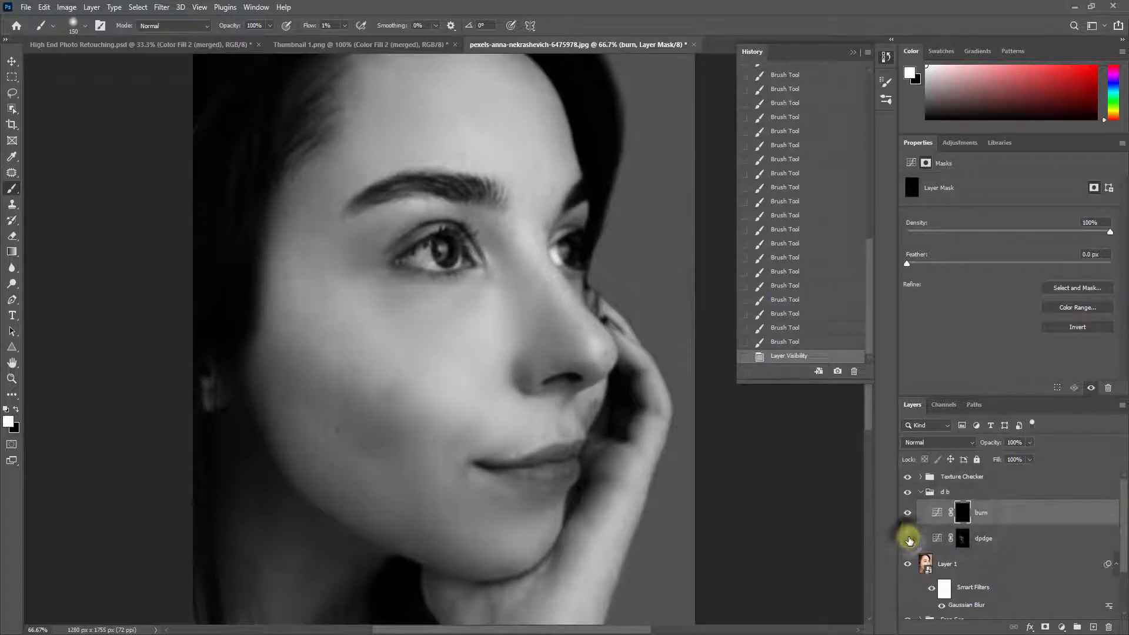
{"action": "left_click", "coordinate": [908, 540]}
{"action": "left_click", "coordinate": [908, 538]}
{"action": "left_click", "coordinate": [908, 538]}
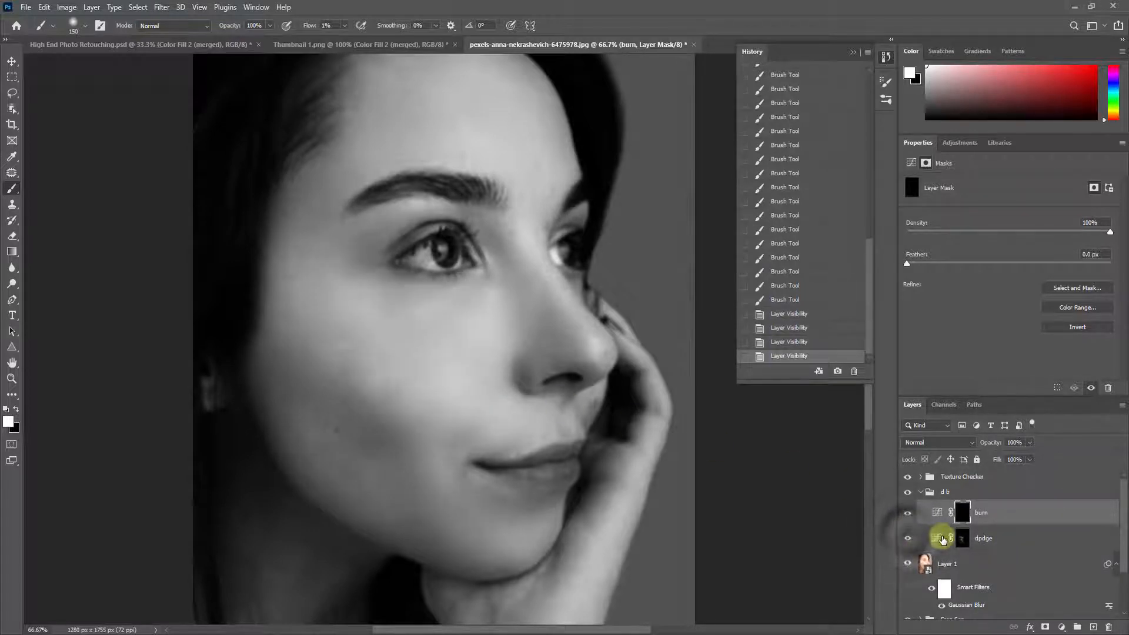
- Paint white on the burn layer's mask to darken the overly bright areas along the cheek, jaw, mouth corner and side of the nose
{"action": "left_click", "coordinate": [961, 513]}
{"action": "left_click", "coordinate": [962, 514]}
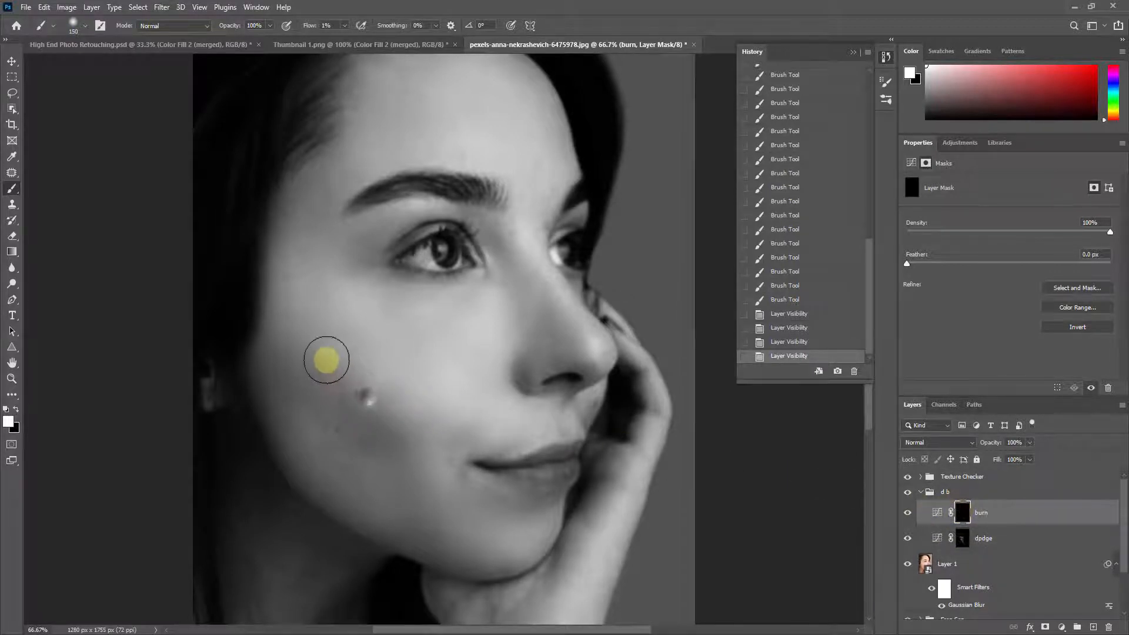
{"action": "left_click_drag", "start_coordinate": [326, 360], "coordinate": [280, 331]}
{"action": "mouse_move", "coordinate": [351, 400]}
{"action": "left_mouse_down"}
{"action": "mouse_move", "coordinate": [293, 375]}
{"action": "mouse_move", "coordinate": [310, 357]}
{"action": "mouse_move", "coordinate": [280, 324]}
{"action": "left_mouse_up"}
{"action": "left_click_drag", "start_coordinate": [333, 368], "coordinate": [269, 325]}
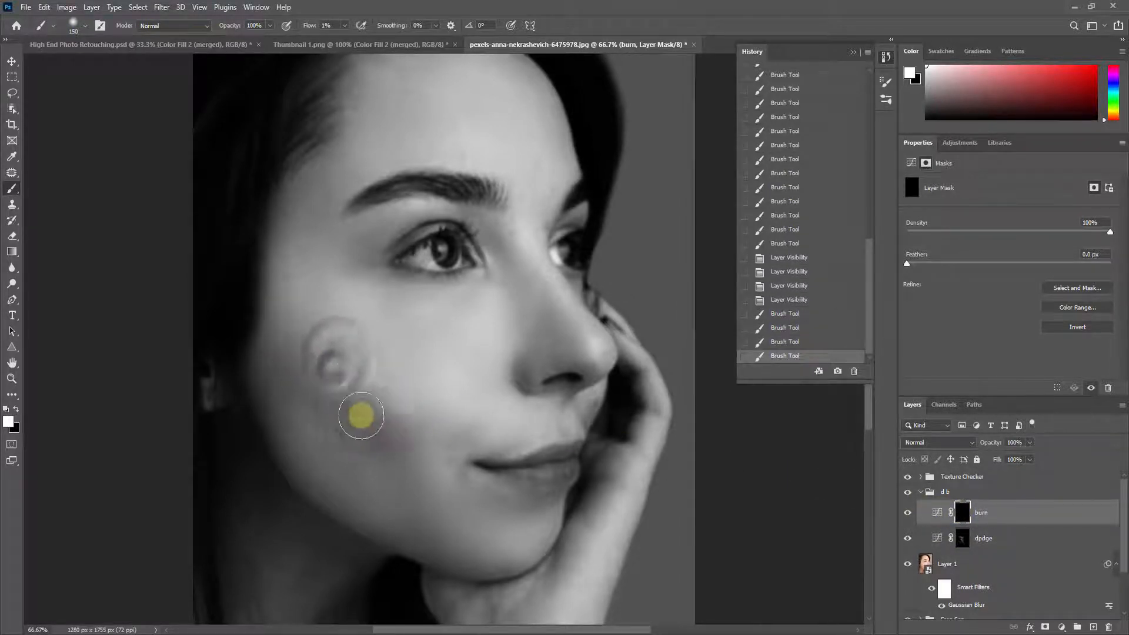
{"action": "mouse_move", "coordinate": [361, 415]}
{"action": "left_mouse_down"}
{"action": "mouse_move", "coordinate": [257, 359]}
{"action": "mouse_move", "coordinate": [381, 382]}
{"action": "mouse_move", "coordinate": [360, 391]}
{"action": "mouse_move", "coordinate": [376, 376]}
{"action": "mouse_move", "coordinate": [365, 400]}
{"action": "mouse_move", "coordinate": [344, 344]}
{"action": "mouse_move", "coordinate": [332, 368]}
{"action": "mouse_move", "coordinate": [349, 340]}
{"action": "left_mouse_up"}
{"action": "key", "text": "bracketright"}
{"action": "key", "text": "bracketright"}
{"action": "key", "text": "bracketright"}
{"action": "left_click_drag", "start_coordinate": [358, 341], "coordinate": [350, 297]}
{"action": "key", "text": "bracketright"}
{"action": "key", "text": "bracketright"}
{"action": "left_click_drag", "start_coordinate": [434, 421], "coordinate": [451, 398]}
{"action": "mouse_move", "coordinate": [462, 389]}
{"action": "left_mouse_down"}
{"action": "mouse_move", "coordinate": [406, 403]}
{"action": "mouse_move", "coordinate": [442, 377]}
{"action": "left_mouse_up"}
{"action": "left_click_drag", "start_coordinate": [445, 379], "coordinate": [449, 486]}
{"action": "key", "text": "bracketleft"}
{"action": "key", "text": "bracketleft"}
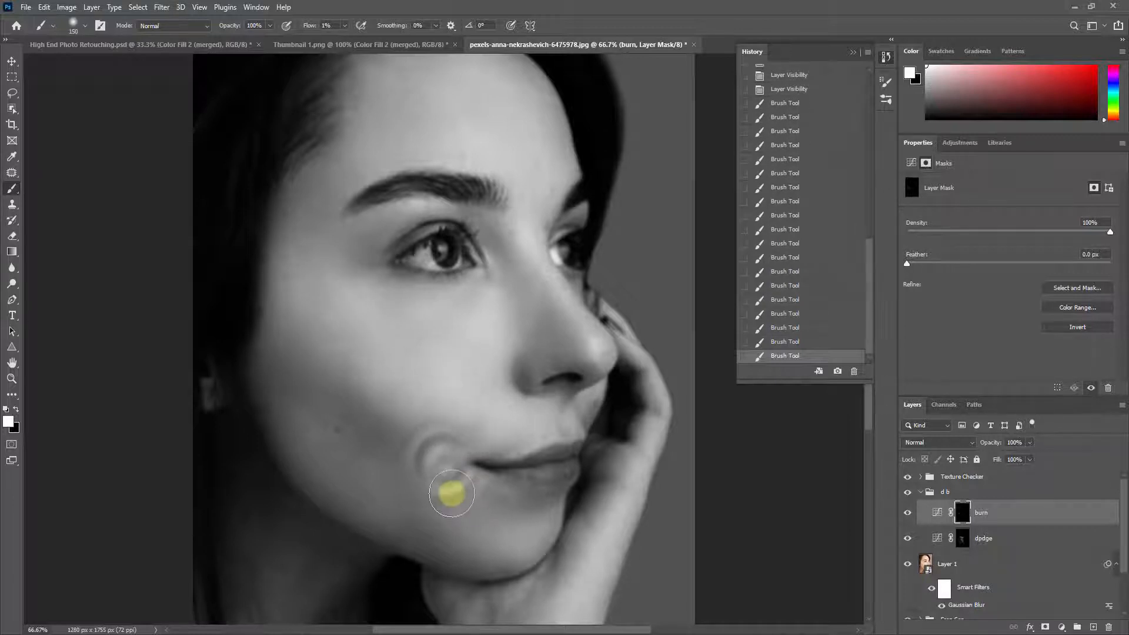
{"action": "key", "text": "bracketright"}
{"action": "key", "text": "bracketright"}
{"action": "key", "text": "bracketright"}
{"action": "mouse_move", "coordinate": [338, 446]}
{"action": "left_mouse_down"}
{"action": "mouse_move", "coordinate": [307, 427]}
{"action": "mouse_move", "coordinate": [375, 479]}
{"action": "left_mouse_up"}
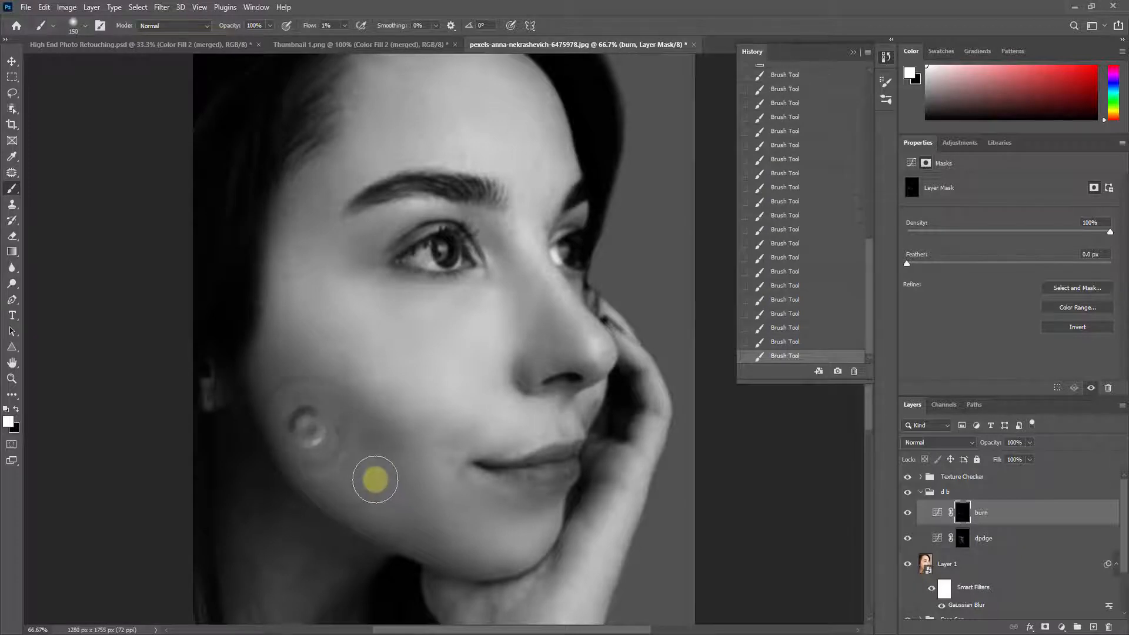
{"action": "mouse_move", "coordinate": [297, 423]}
{"action": "left_mouse_down"}
{"action": "mouse_move", "coordinate": [403, 503]}
{"action": "mouse_move", "coordinate": [396, 479]}
{"action": "mouse_move", "coordinate": [323, 434]}
{"action": "mouse_move", "coordinate": [383, 469]}
{"action": "mouse_move", "coordinate": [315, 374]}
{"action": "left_mouse_up"}
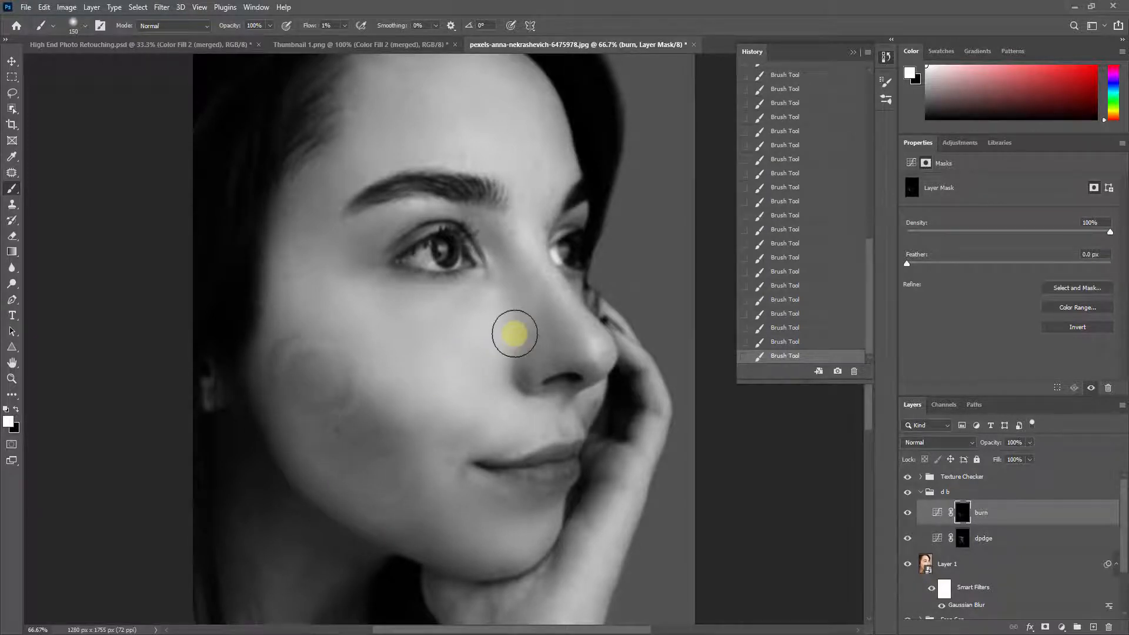
{"action": "mouse_move", "coordinate": [484, 326]}
{"action": "left_mouse_down"}
{"action": "mouse_move", "coordinate": [501, 356]}
{"action": "mouse_move", "coordinate": [493, 314]}
{"action": "mouse_move", "coordinate": [487, 398]}
{"action": "mouse_move", "coordinate": [493, 329]}
{"action": "mouse_move", "coordinate": [450, 498]}
{"action": "mouse_move", "coordinate": [520, 532]}
{"action": "mouse_move", "coordinate": [512, 539]}
{"action": "mouse_move", "coordinate": [433, 461]}
{"action": "mouse_move", "coordinate": [448, 511]}
{"action": "mouse_move", "coordinate": [370, 384]}
{"action": "mouse_move", "coordinate": [391, 390]}
{"action": "mouse_move", "coordinate": [290, 297]}
{"action": "mouse_move", "coordinate": [448, 317]}
{"action": "mouse_move", "coordinate": [485, 311]}
{"action": "mouse_move", "coordinate": [489, 328]}
{"action": "mouse_move", "coordinate": [565, 386]}
{"action": "left_mouse_up"}
- Collapse the d b group and hide the Texture Checker group and the blurred Layer 1
{"action": "left_click", "coordinate": [924, 497]}
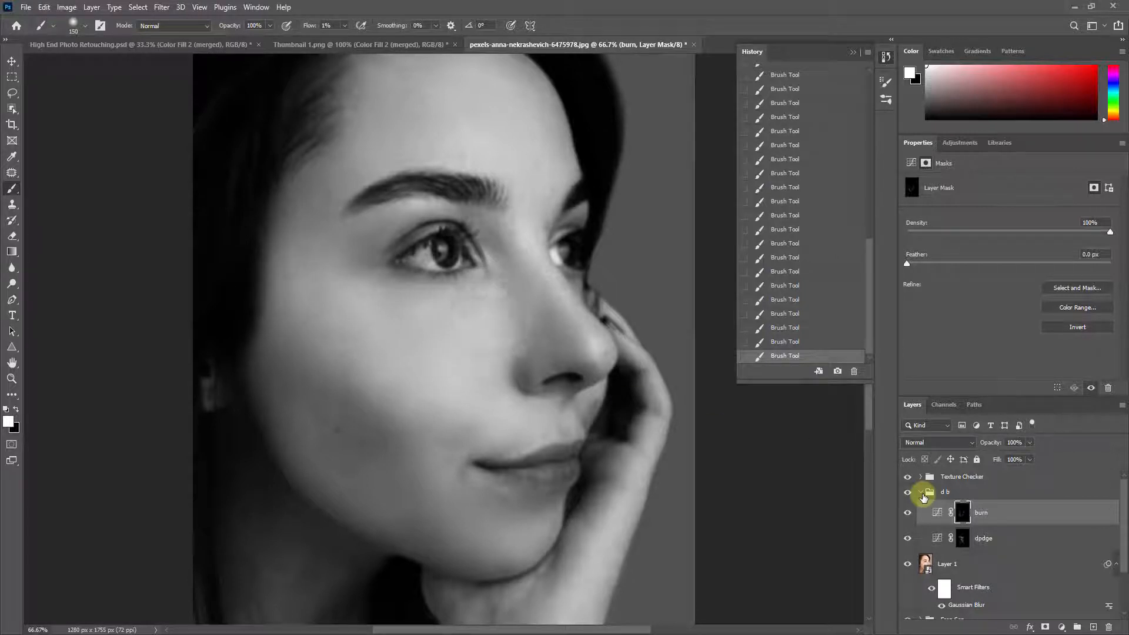
{"action": "left_click", "coordinate": [922, 494]}
{"action": "left_click", "coordinate": [909, 477]}
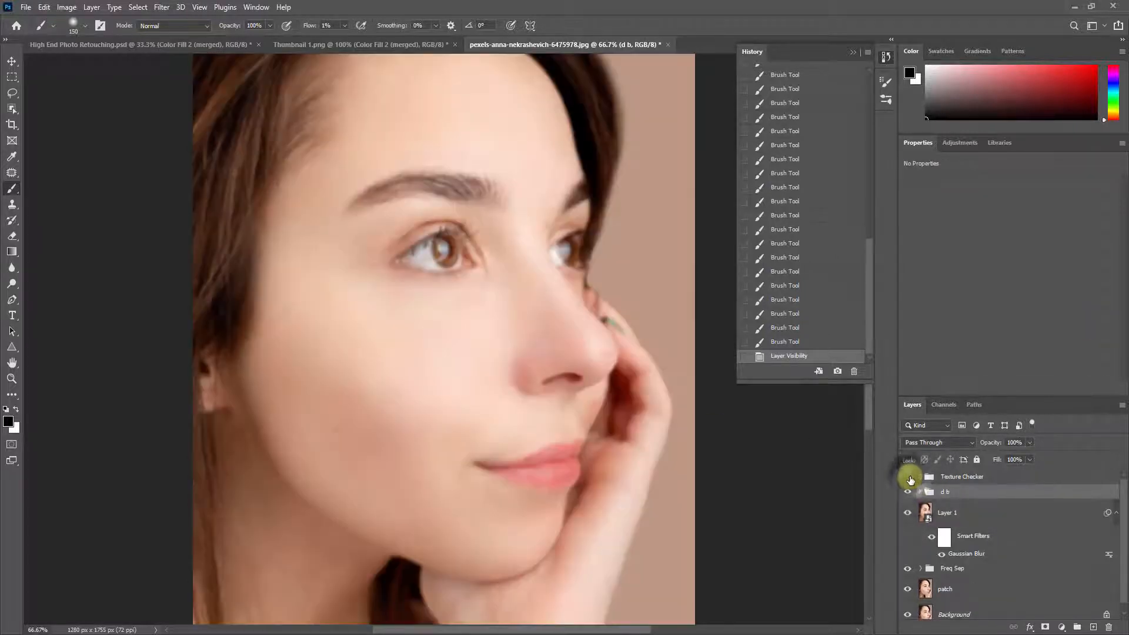
{"action": "left_click", "coordinate": [908, 516]}
- Toggle the d b group's visibility to compare the portrait before and after dodging and burning, leaving the group shown and expanded
{"action": "left_click", "coordinate": [910, 493]}
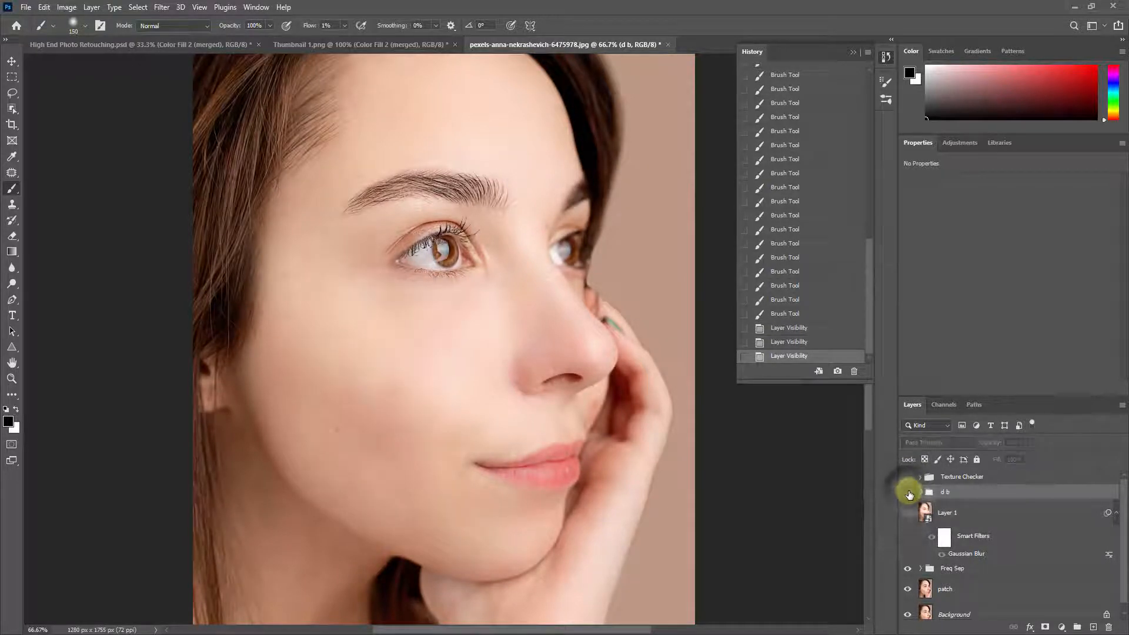
{"action": "left_click", "coordinate": [910, 493]}
{"action": "left_click", "coordinate": [910, 493]}
{"action": "left_click", "coordinate": [909, 493]}
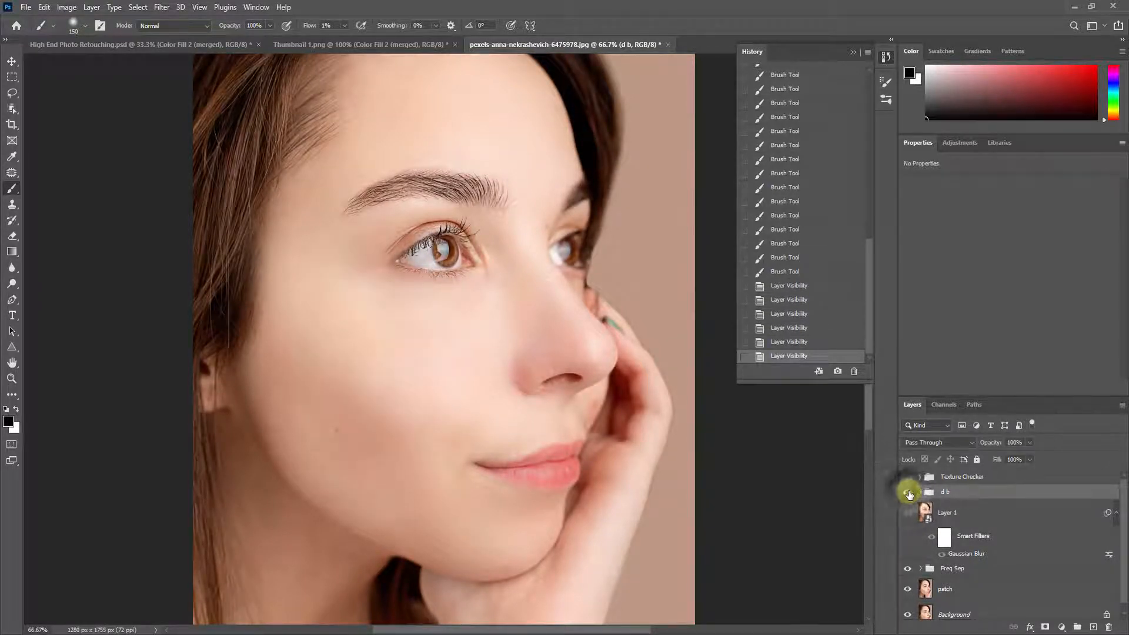
{"action": "left_click", "coordinate": [909, 493]}
{"action": "left_click", "coordinate": [909, 492]}
{"action": "key", "text": "ctrl+minus"}
{"action": "key", "text": "ctrl+minus"}
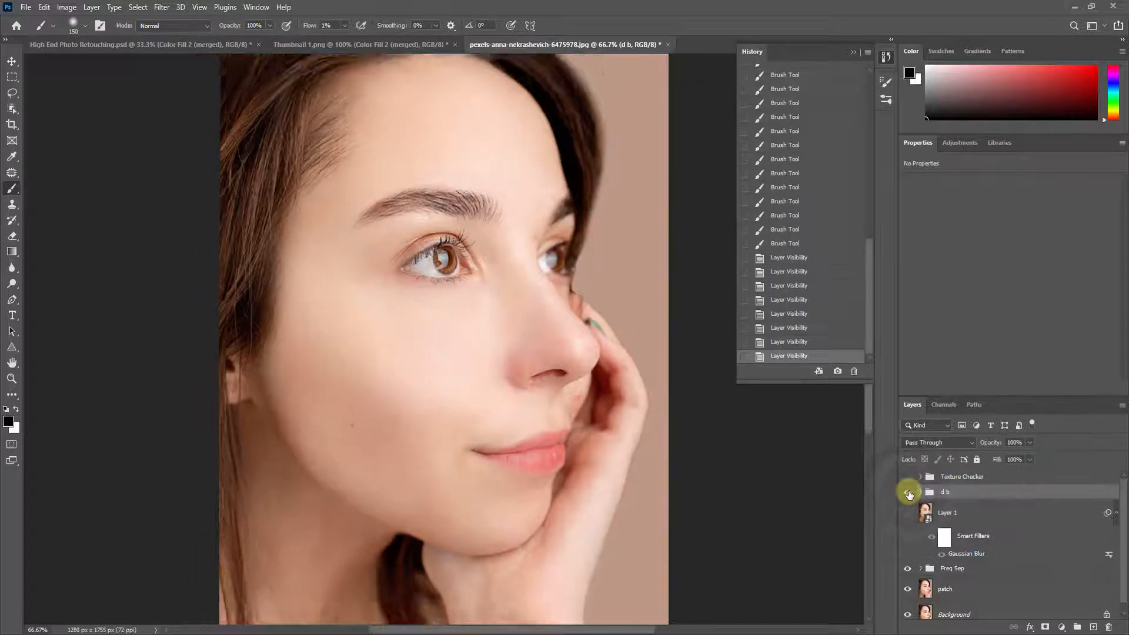
{"action": "key", "text": "ctrl+plus"}
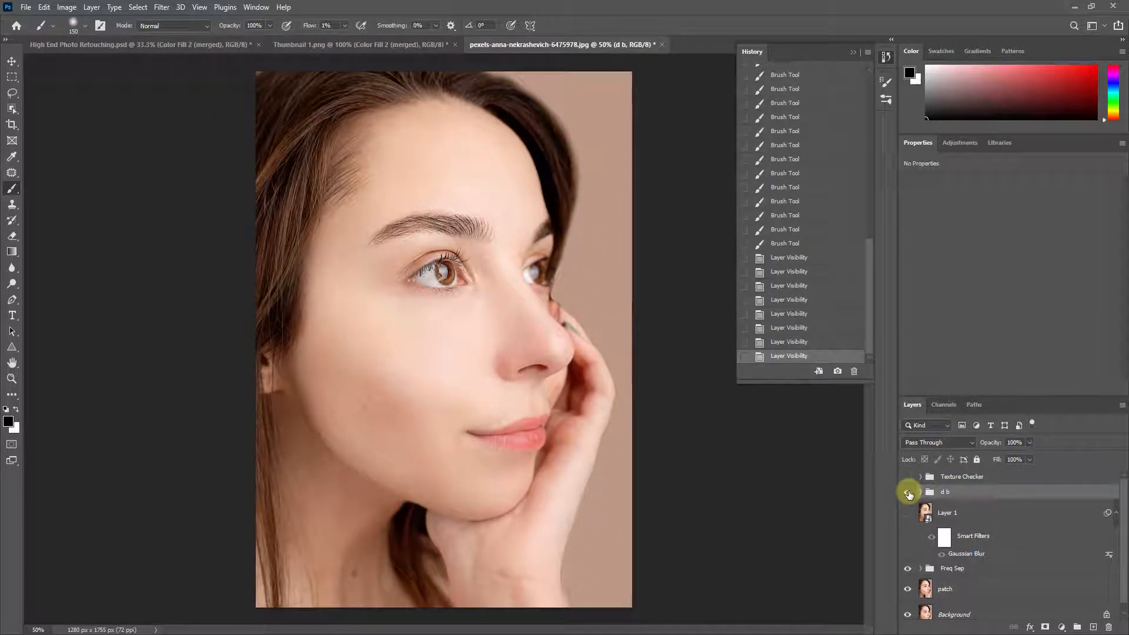
{"action": "left_click", "coordinate": [921, 494]}
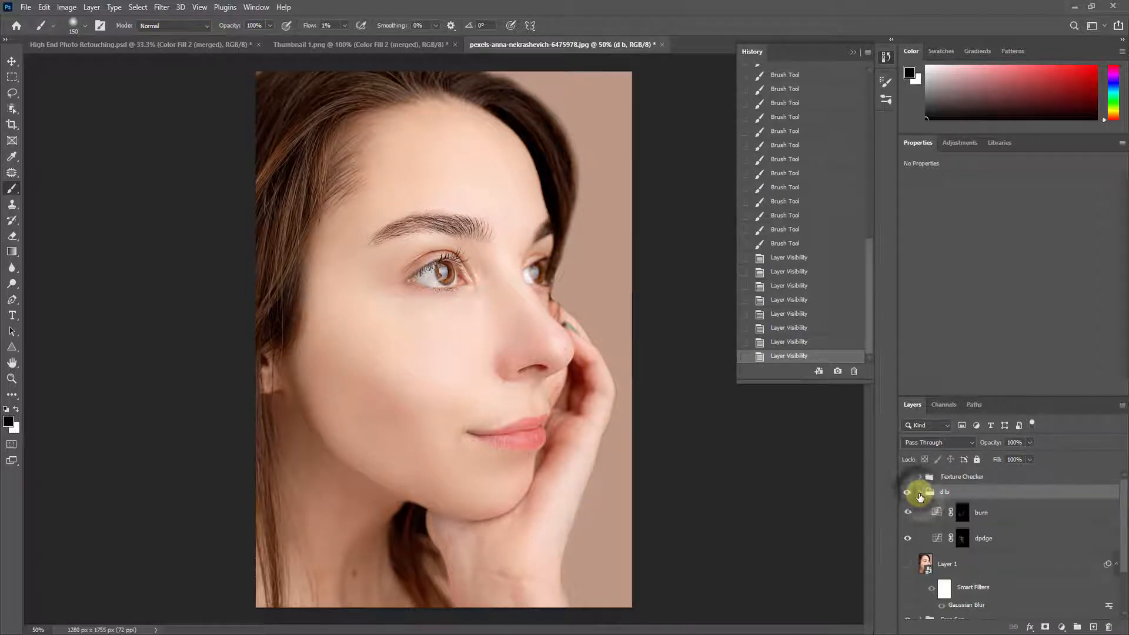
- Paint white at 2% flow on the burn layer's mask to deepen the cheek contour from the temple toward the jaw
{"action": "left_click", "coordinate": [963, 518]}
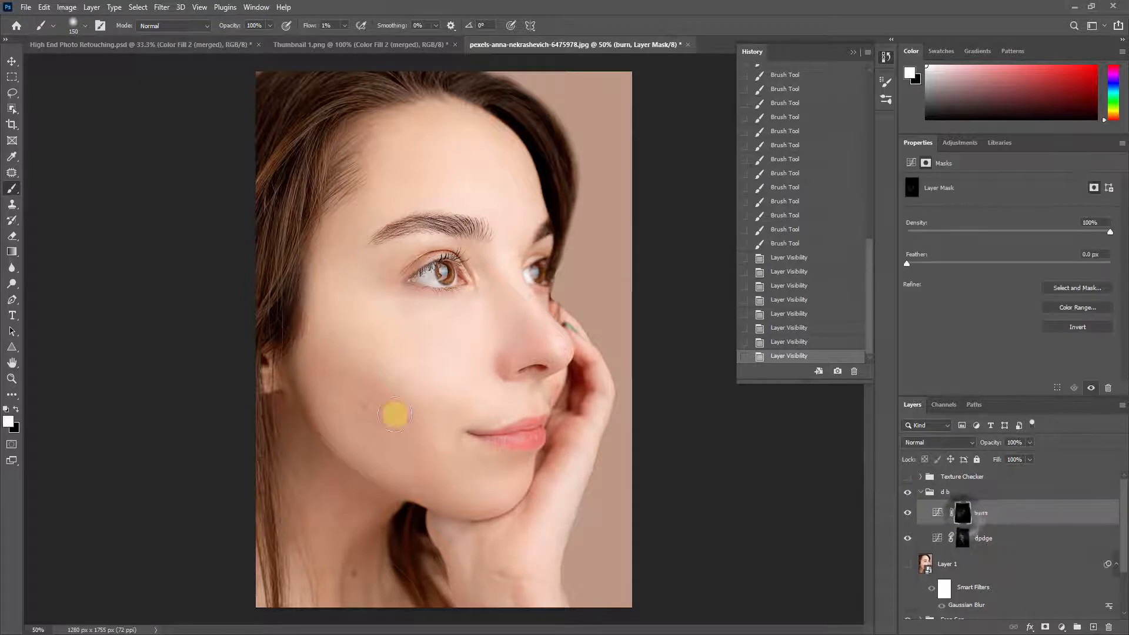
{"action": "key", "text": "x"}
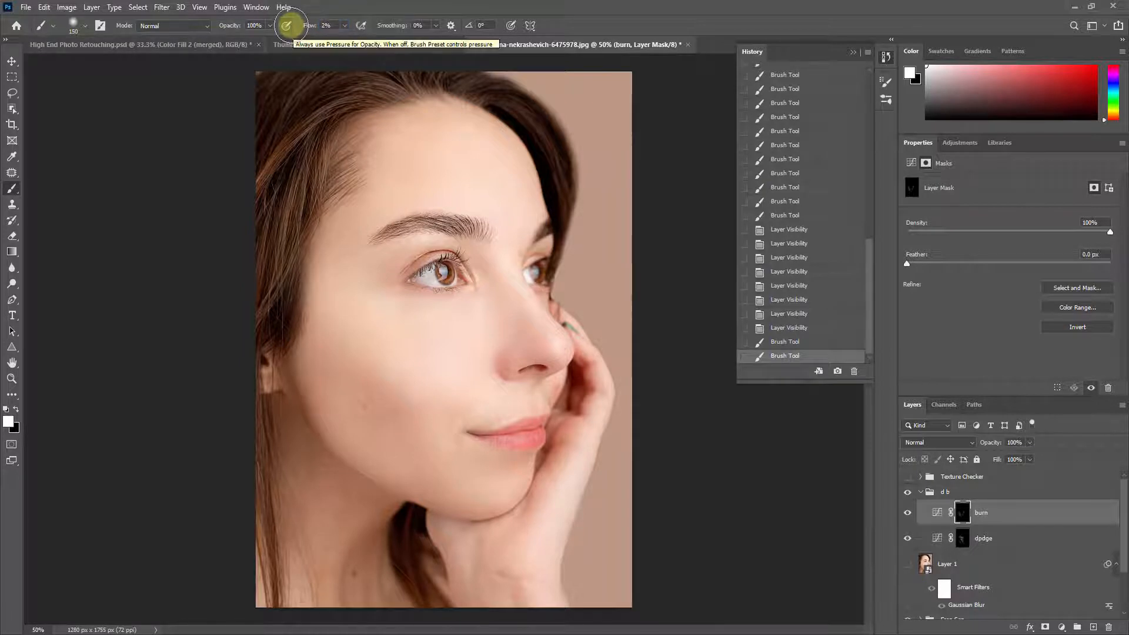
{"action": "left_click_drag", "start_coordinate": [322, 330], "coordinate": [380, 388]}
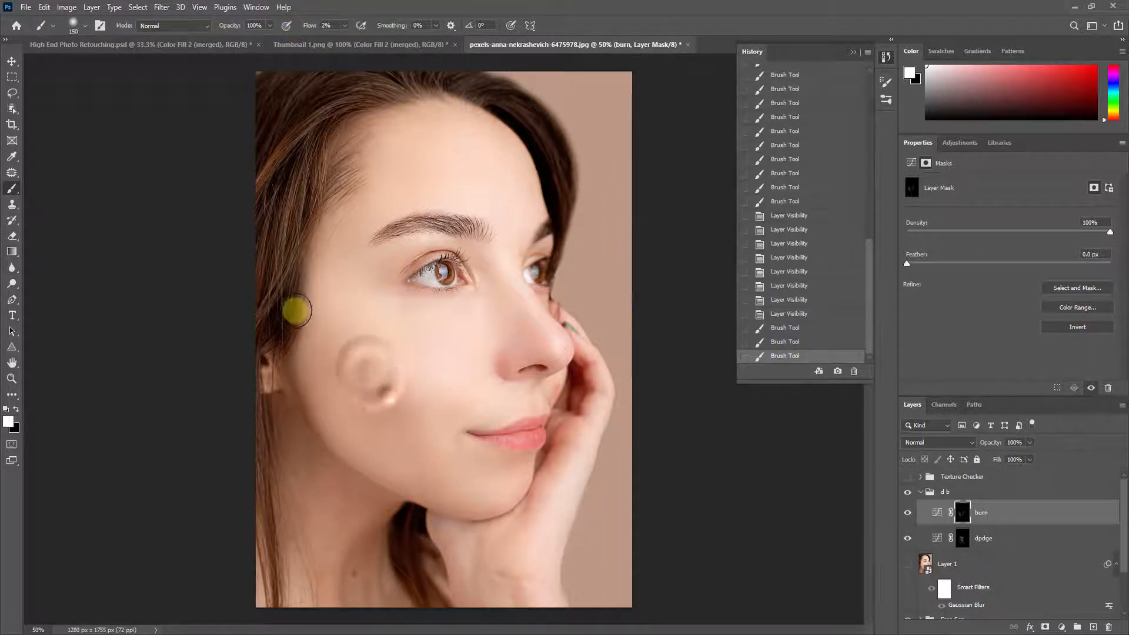
{"action": "mouse_move", "coordinate": [295, 310]}
{"action": "left_mouse_down"}
{"action": "mouse_move", "coordinate": [414, 421]}
{"action": "mouse_move", "coordinate": [307, 300]}
{"action": "mouse_move", "coordinate": [405, 395]}
{"action": "mouse_move", "coordinate": [310, 312]}
{"action": "mouse_move", "coordinate": [381, 379]}
{"action": "mouse_move", "coordinate": [326, 330]}
{"action": "mouse_move", "coordinate": [340, 335]}
{"action": "mouse_move", "coordinate": [286, 272]}
{"action": "mouse_move", "coordinate": [352, 364]}
{"action": "mouse_move", "coordinate": [288, 319]}
{"action": "mouse_move", "coordinate": [406, 444]}
{"action": "left_mouse_up"}
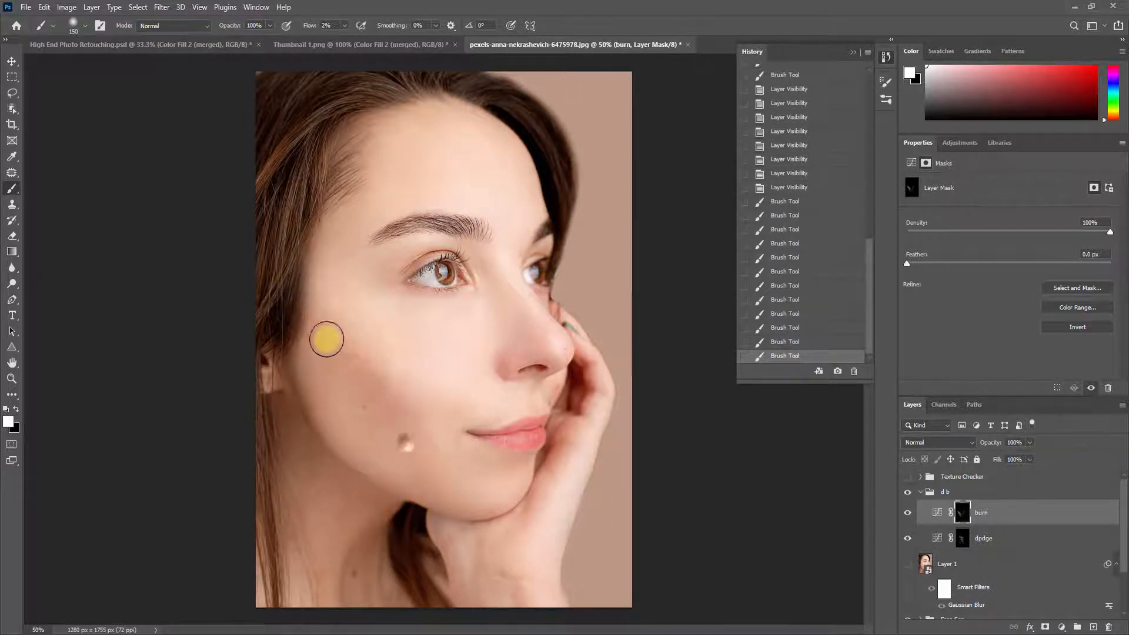
{"action": "mouse_move", "coordinate": [327, 338]}
{"action": "left_mouse_down"}
{"action": "mouse_move", "coordinate": [424, 454]}
{"action": "mouse_move", "coordinate": [336, 324]}
{"action": "mouse_move", "coordinate": [394, 381]}
{"action": "mouse_move", "coordinate": [290, 257]}
{"action": "mouse_move", "coordinate": [348, 324]}
{"action": "mouse_move", "coordinate": [312, 268]}
{"action": "mouse_move", "coordinate": [375, 400]}
{"action": "left_mouse_up"}
{"action": "key", "text": "bracketright"}
{"action": "key", "text": "bracketright"}
{"action": "mouse_move", "coordinate": [314, 318]}
{"action": "left_mouse_down"}
{"action": "mouse_move", "coordinate": [359, 359]}
{"action": "mouse_move", "coordinate": [304, 306]}
{"action": "mouse_move", "coordinate": [427, 486]}
{"action": "mouse_move", "coordinate": [394, 425]}
{"action": "mouse_move", "coordinate": [285, 346]}
{"action": "mouse_move", "coordinate": [313, 347]}
{"action": "mouse_move", "coordinate": [308, 312]}
{"action": "left_mouse_up"}
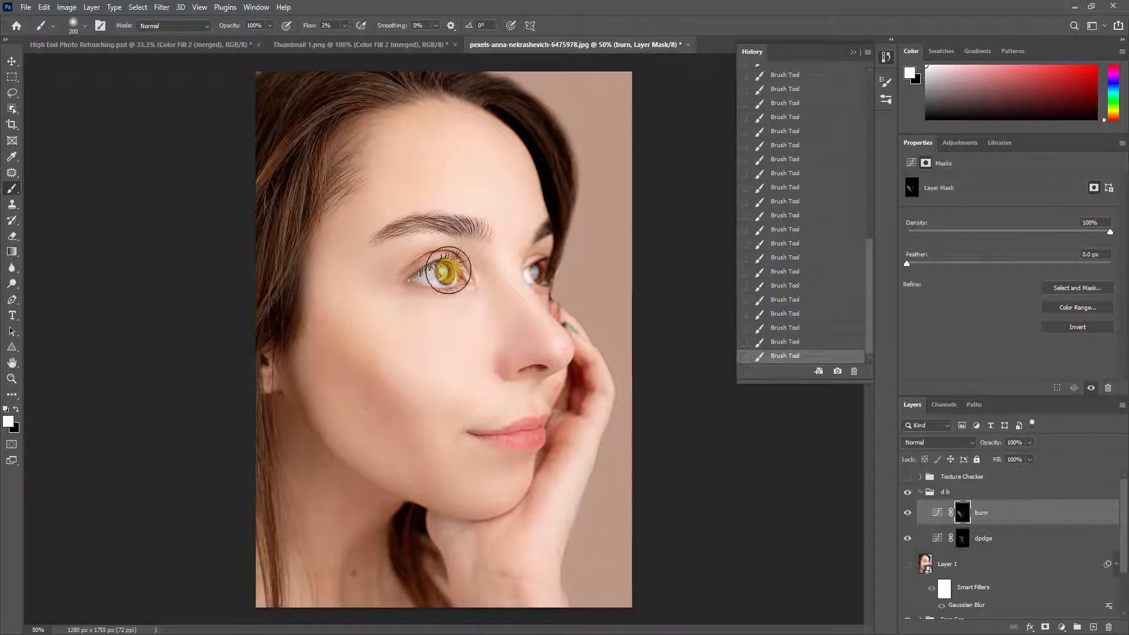
- Paint white on the dpdge layer's mask with a smaller brush to lighten the under-eye cheek and the jawline to the chin
{"action": "left_click", "coordinate": [963, 539]}
{"action": "key", "text": "bracketleft"}
{"action": "key", "text": "bracketleft"}
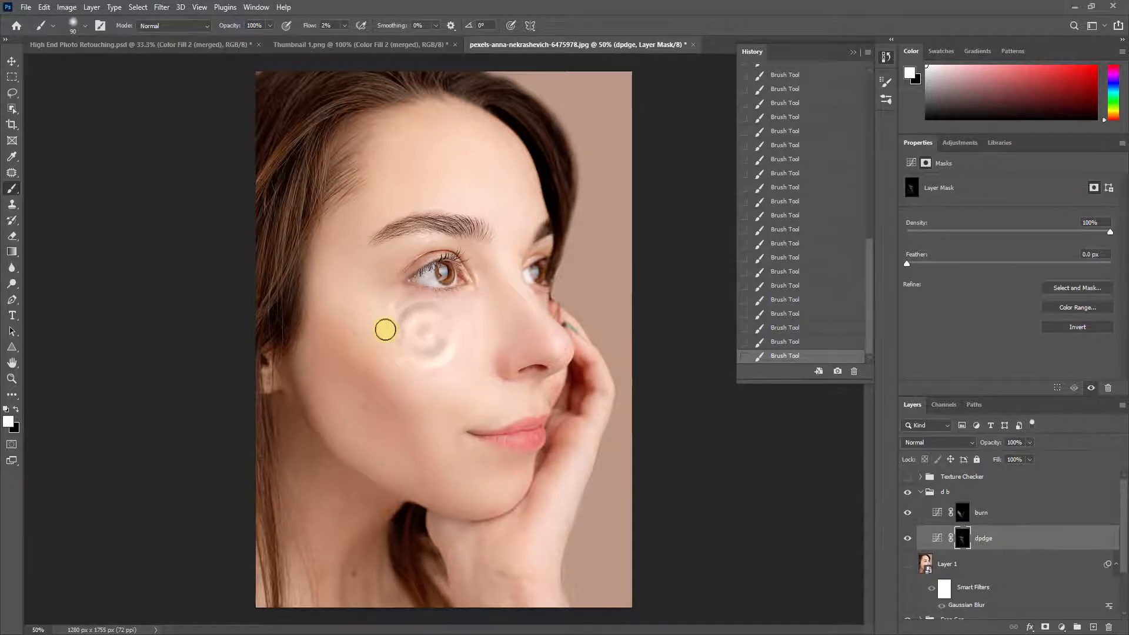
{"action": "mouse_move", "coordinate": [353, 450]}
{"action": "left_mouse_down"}
{"action": "mouse_move", "coordinate": [484, 512]}
{"action": "mouse_move", "coordinate": [436, 505]}
{"action": "mouse_move", "coordinate": [501, 507]}
{"action": "left_mouse_up"}
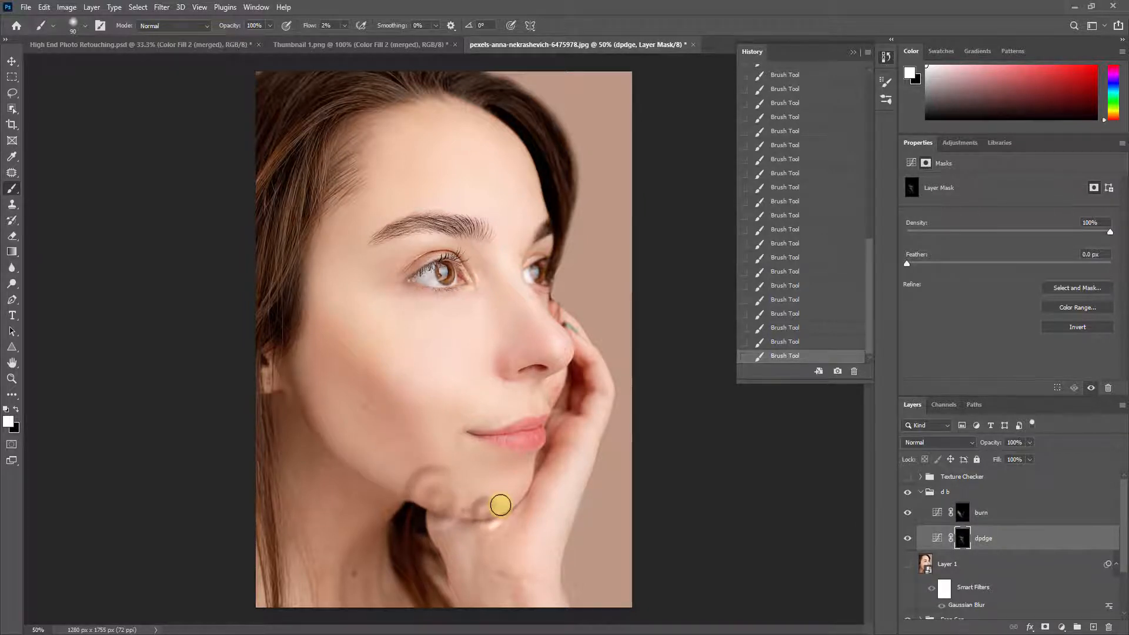
- Set the brush flow to 10% and brighten the nearer eye's white and iris on the dpdge layer's mask
{"action": "key", "text": "ctrl+plus"}
{"action": "key", "text": "ctrl+plus"}
{"action": "key", "text": "ctrl+plus"}
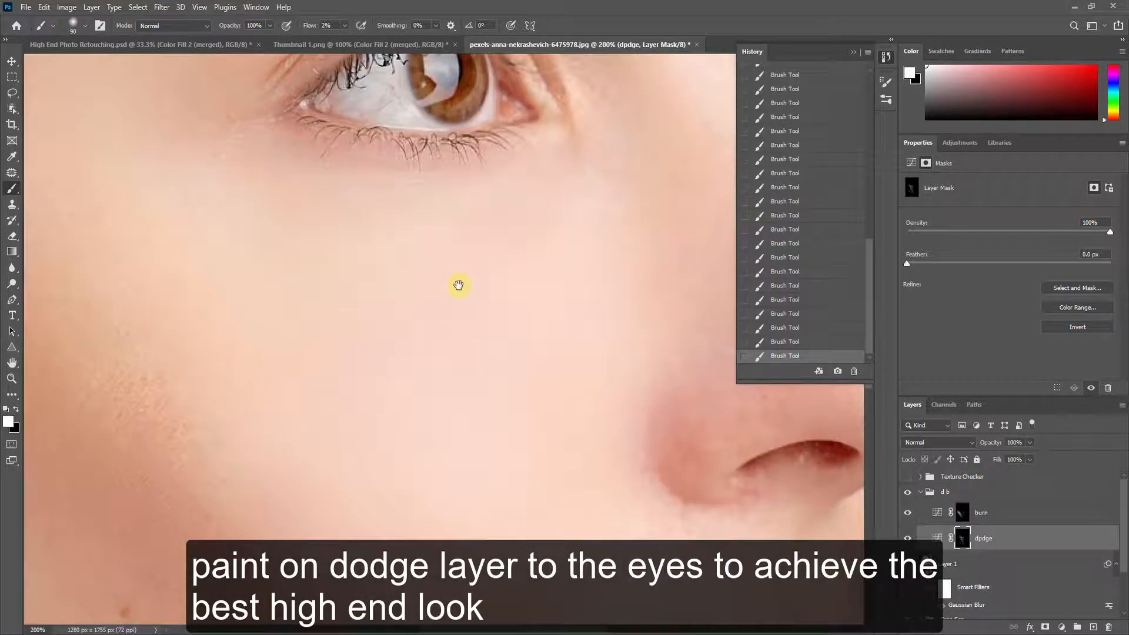
{"action": "left_click_drag", "start_coordinate": [459, 285], "coordinate": [390, 429]}
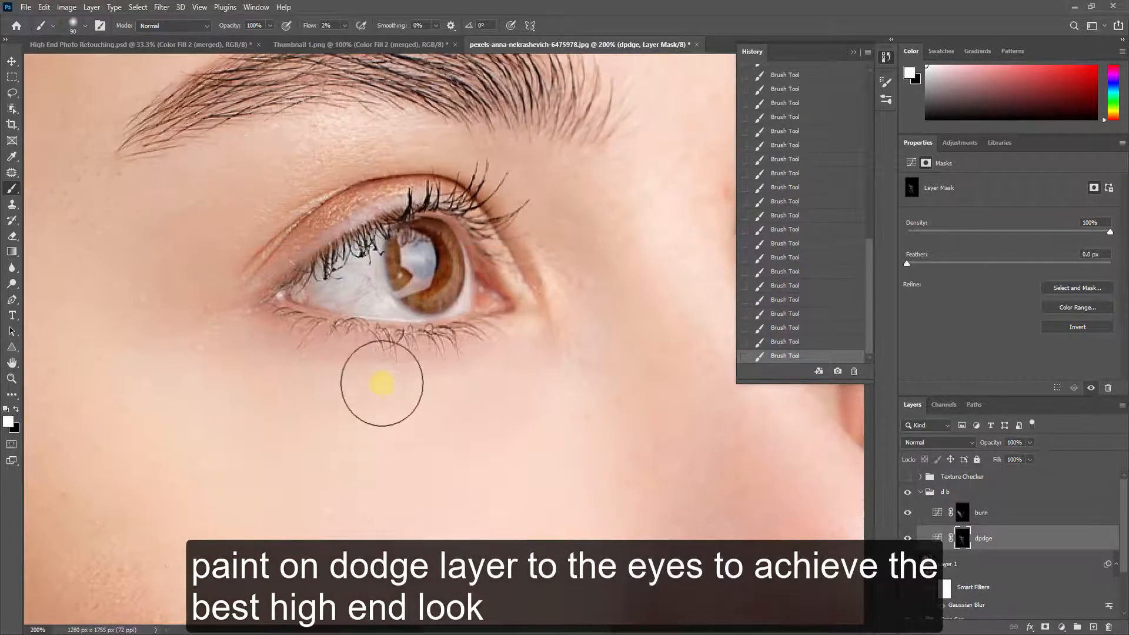
{"action": "mouse_move", "coordinate": [363, 281]}
{"action": "left_mouse_down"}
{"action": "mouse_move", "coordinate": [388, 303]}
{"action": "mouse_move", "coordinate": [326, 293]}
{"action": "mouse_move", "coordinate": [328, 252]}
{"action": "left_mouse_up"}
{"action": "left_click_drag", "start_coordinate": [345, 41], "coordinate": [350, 42]}
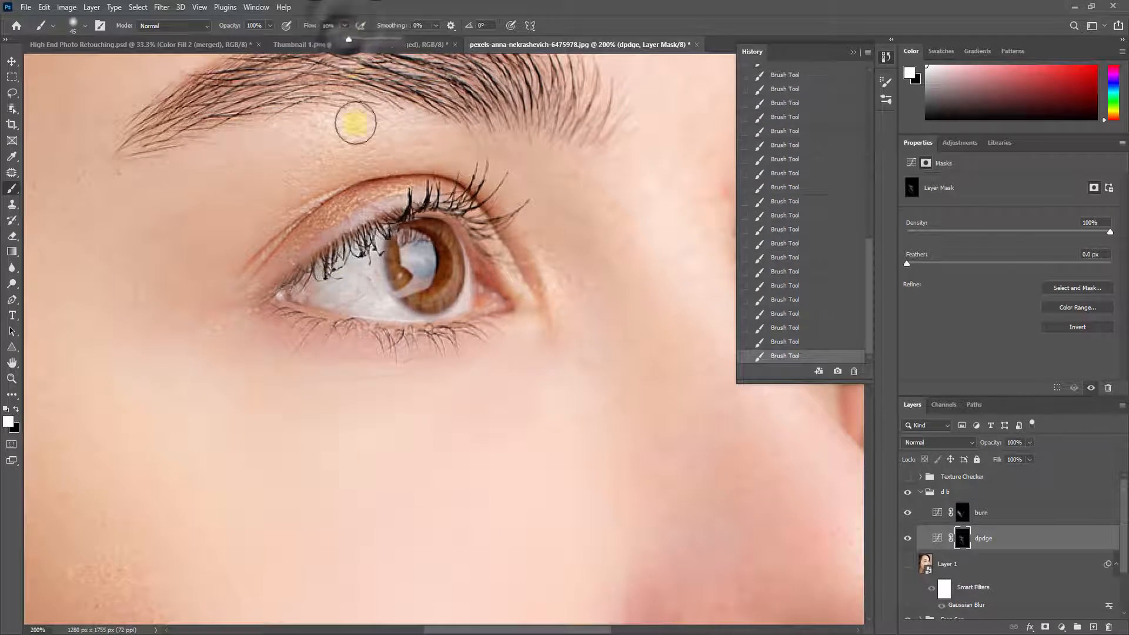
{"action": "mouse_move", "coordinate": [367, 274]}
{"action": "left_mouse_down"}
{"action": "mouse_move", "coordinate": [344, 284]}
{"action": "mouse_move", "coordinate": [383, 301]}
{"action": "mouse_move", "coordinate": [331, 291]}
{"action": "mouse_move", "coordinate": [388, 310]}
{"action": "mouse_move", "coordinate": [313, 295]}
{"action": "mouse_move", "coordinate": [447, 250]}
{"action": "mouse_move", "coordinate": [435, 302]}
{"action": "left_mouse_up"}
{"action": "key", "text": "ctrl+minus"}
{"action": "key", "text": "ctrl+minus"}
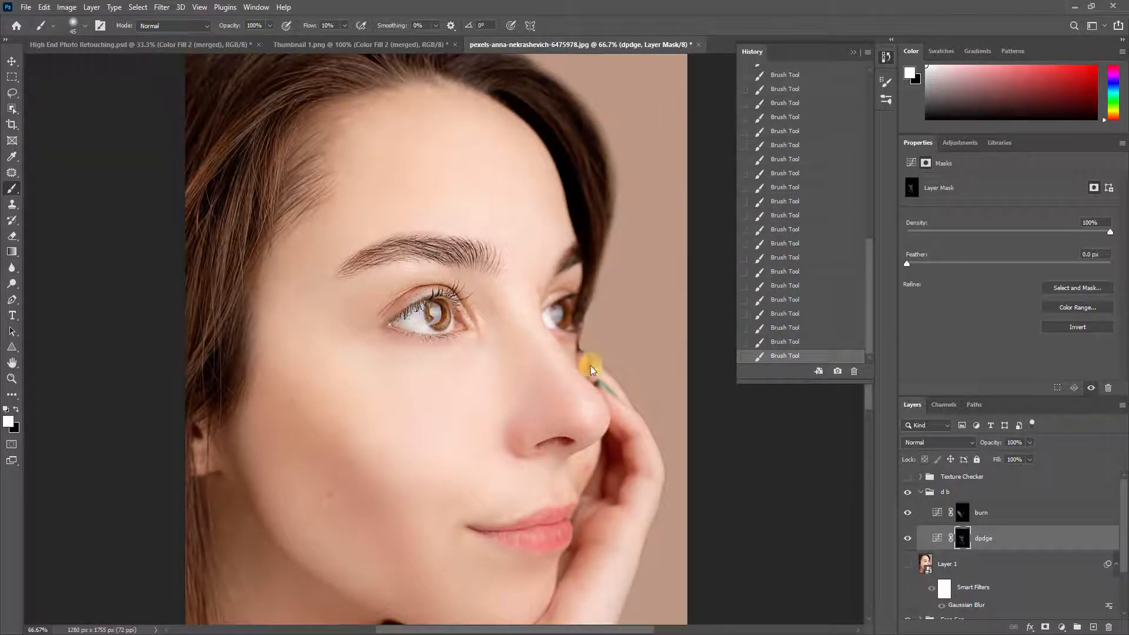
- Toggle the d b group's visibility to compare the face with and without dodging and burning, leaving the group shown
{"action": "left_click", "coordinate": [906, 496]}
{"action": "left_click", "coordinate": [906, 496]}
{"action": "left_click", "coordinate": [906, 495]}
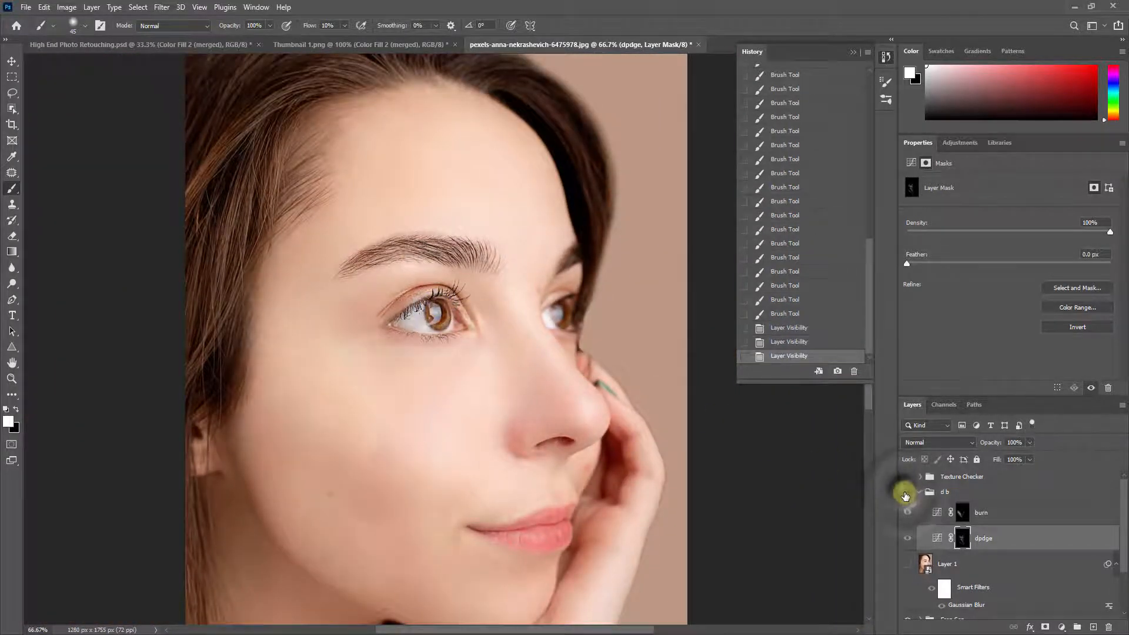
{"action": "left_click", "coordinate": [905, 496]}
{"action": "left_click", "coordinate": [905, 496]}
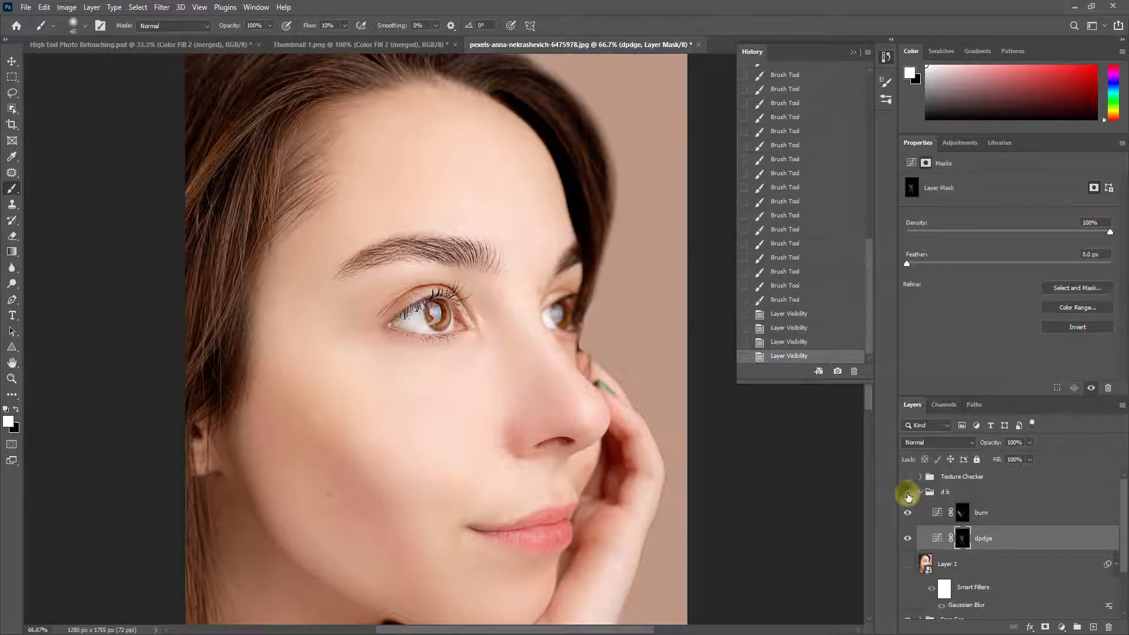
{"action": "left_click", "coordinate": [907, 496]}
{"action": "left_click", "coordinate": [908, 496]}
{"action": "key", "text": "ctrl+minus"}
{"action": "key", "text": "ctrl+minus"}
{"action": "key", "text": "ctrl+minus"}
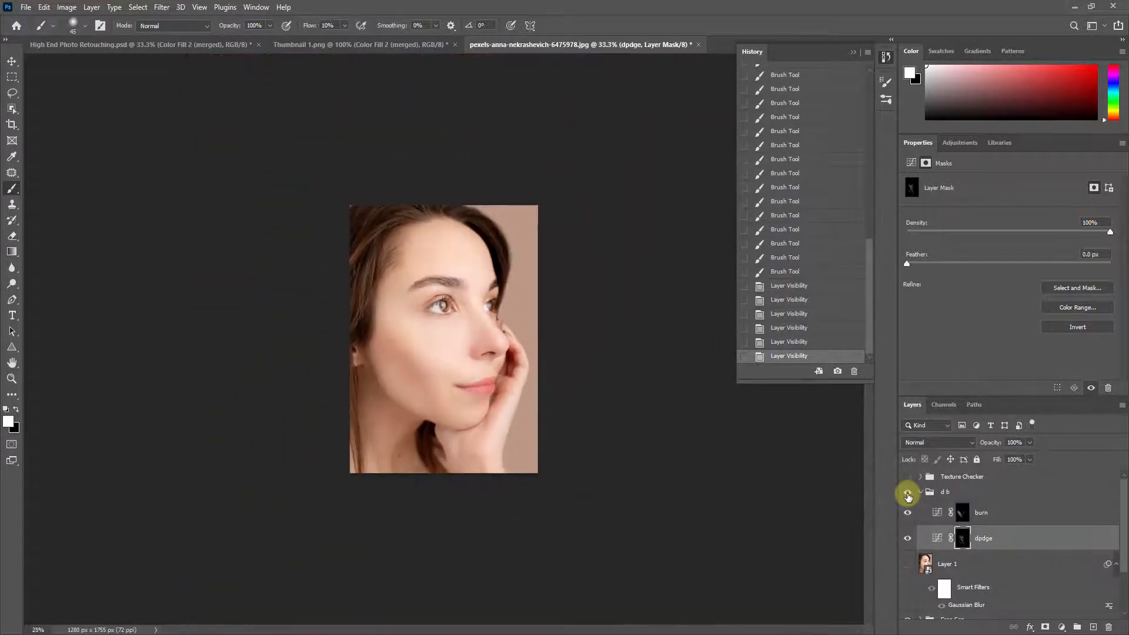
{"action": "key", "text": "ctrl+plus"}
{"action": "key", "text": "ctrl+plus"}
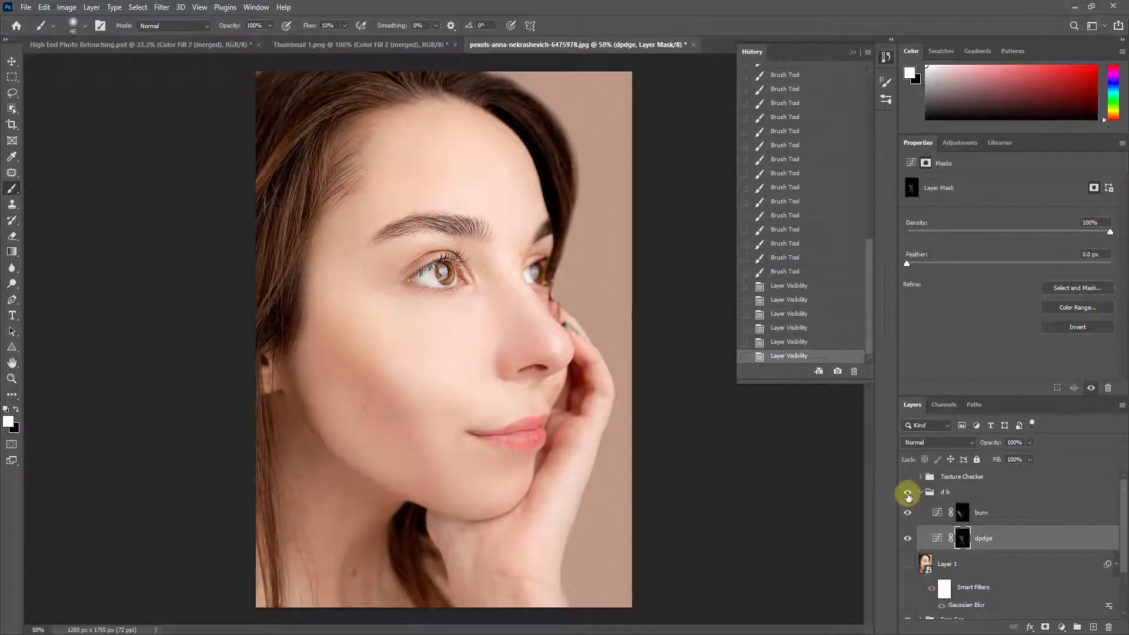
- Select the burn layer's mask, show the blurred Layer 1 and the Texture Checker group, and set the brush flow to 2%
{"action": "left_click", "coordinate": [963, 511]}
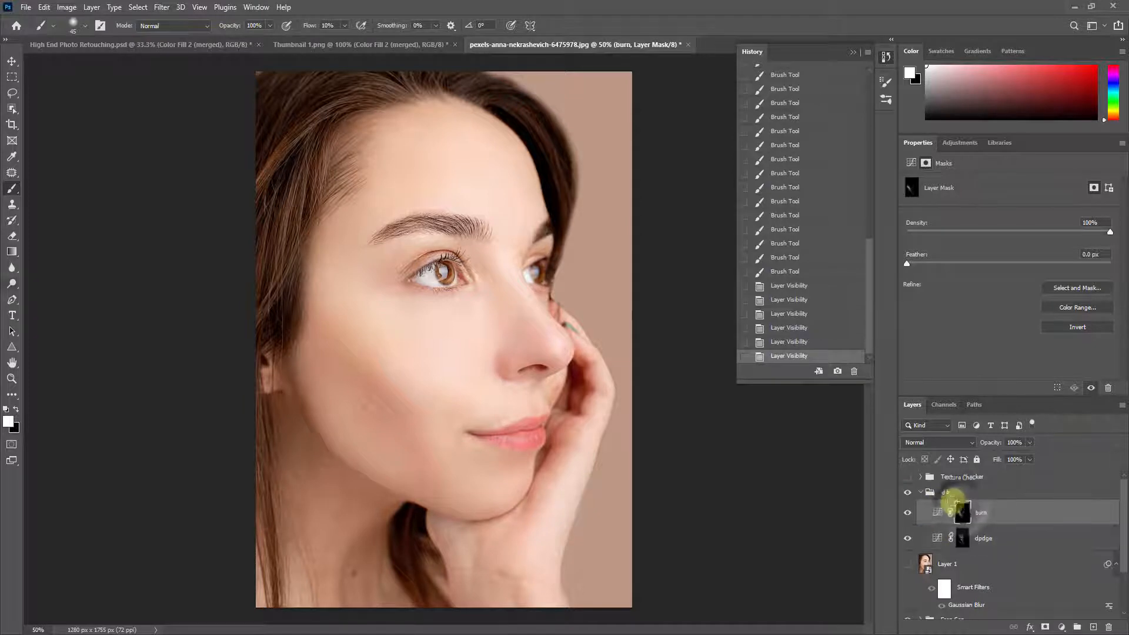
{"action": "left_click", "coordinate": [910, 566]}
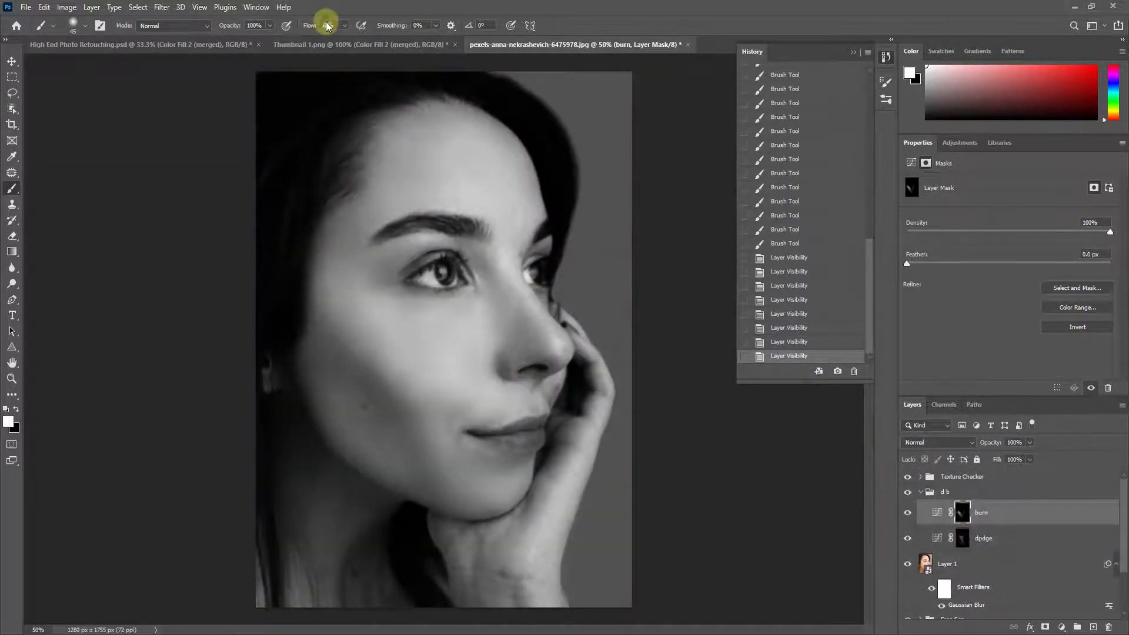
{"action": "type", "text": "2"}
{"action": "key", "text": "Return"}
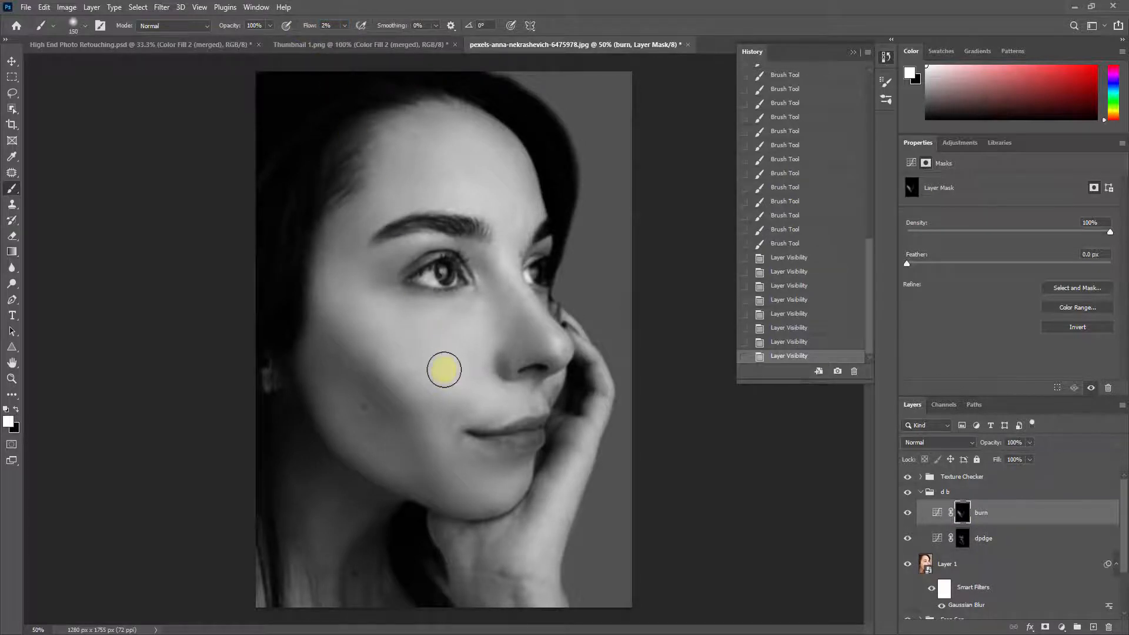
- Paint white on the burn layer's mask over the cheek, chin, jaw and outer eye area to smooth the tonal transitions
{"action": "mouse_move", "coordinate": [397, 368]}
{"action": "left_mouse_down"}
{"action": "mouse_move", "coordinate": [354, 333]}
{"action": "mouse_move", "coordinate": [425, 386]}
{"action": "mouse_move", "coordinate": [365, 339]}
{"action": "mouse_move", "coordinate": [407, 384]}
{"action": "mouse_move", "coordinate": [367, 349]}
{"action": "mouse_move", "coordinate": [457, 388]}
{"action": "mouse_move", "coordinate": [401, 366]}
{"action": "mouse_move", "coordinate": [331, 292]}
{"action": "mouse_move", "coordinate": [418, 375]}
{"action": "mouse_move", "coordinate": [343, 308]}
{"action": "mouse_move", "coordinate": [393, 367]}
{"action": "mouse_move", "coordinate": [382, 364]}
{"action": "mouse_move", "coordinate": [343, 313]}
{"action": "mouse_move", "coordinate": [384, 324]}
{"action": "mouse_move", "coordinate": [383, 311]}
{"action": "mouse_move", "coordinate": [334, 293]}
{"action": "mouse_move", "coordinate": [466, 386]}
{"action": "mouse_move", "coordinate": [395, 352]}
{"action": "mouse_move", "coordinate": [483, 310]}
{"action": "mouse_move", "coordinate": [393, 334]}
{"action": "left_mouse_up"}
{"action": "key", "text": "bracketleft"}
{"action": "key", "text": "bracketleft"}
{"action": "key", "text": "bracketleft"}
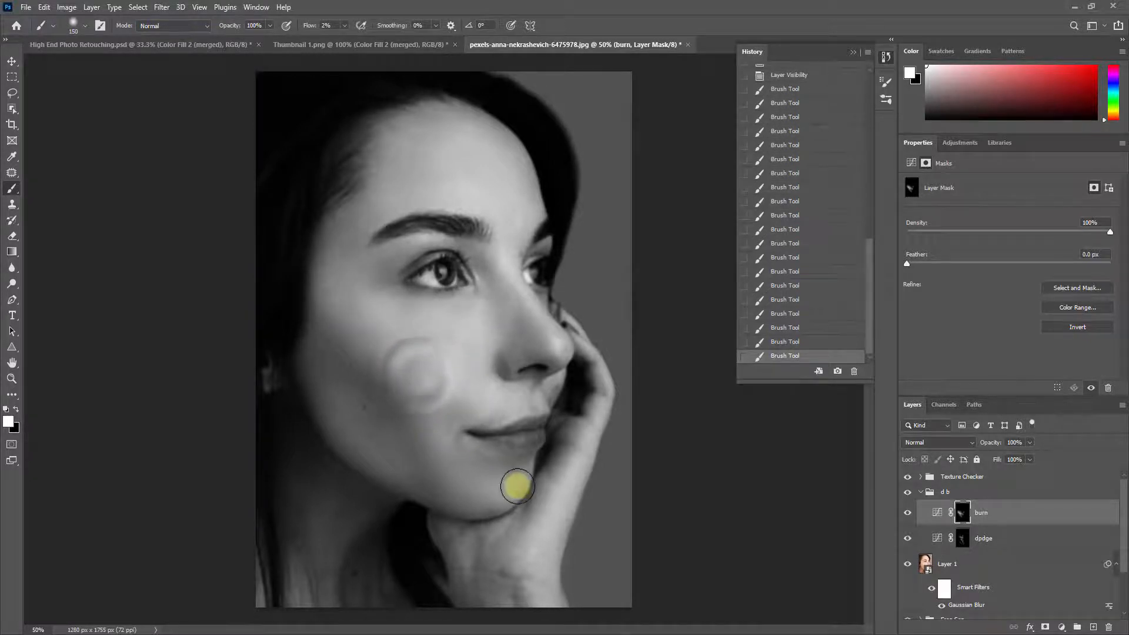
{"action": "left_click_drag", "start_coordinate": [518, 486], "coordinate": [469, 504]}
{"action": "mouse_move", "coordinate": [348, 411]}
{"action": "left_mouse_down"}
{"action": "mouse_move", "coordinate": [332, 392]}
{"action": "mouse_move", "coordinate": [396, 358]}
{"action": "left_mouse_up"}
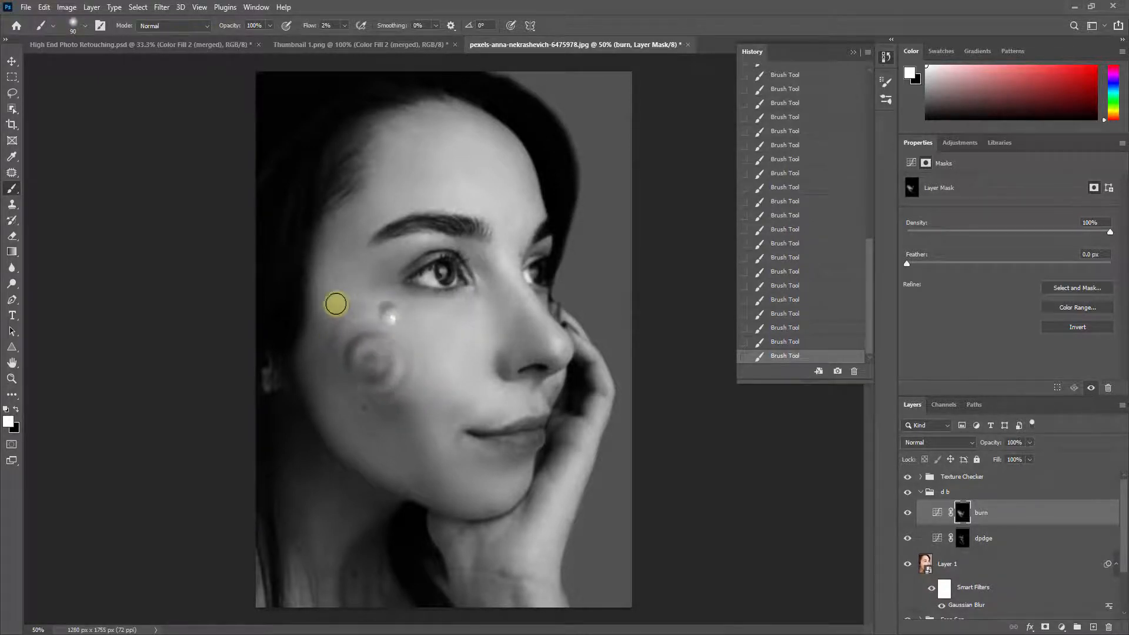
{"action": "left_click_drag", "start_coordinate": [390, 358], "coordinate": [380, 392]}
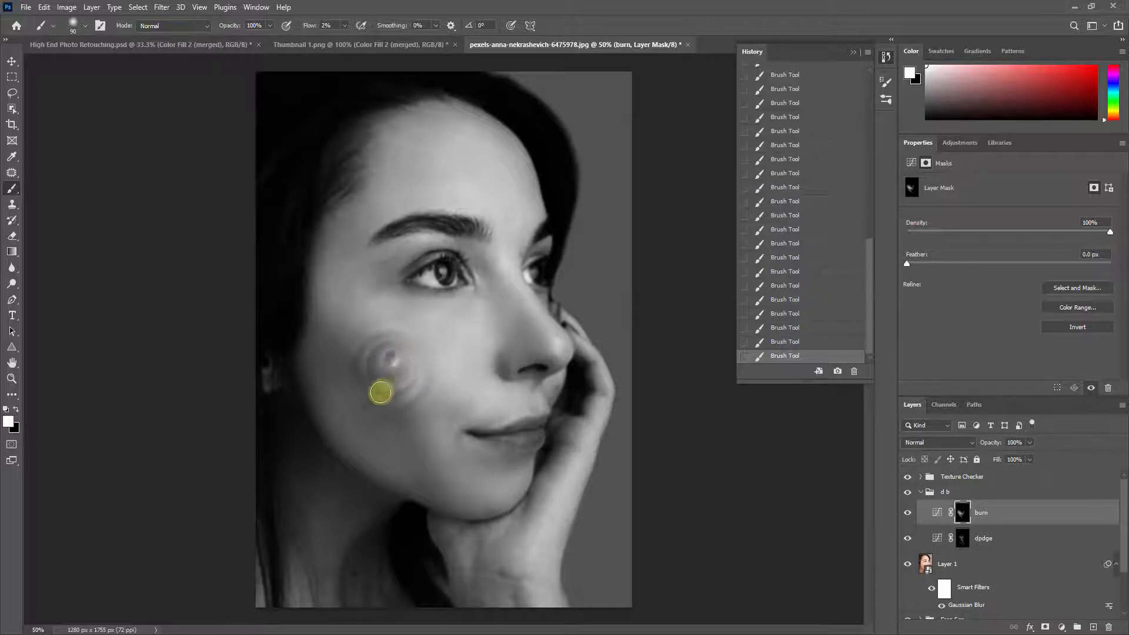
{"action": "left_click", "coordinate": [364, 347]}
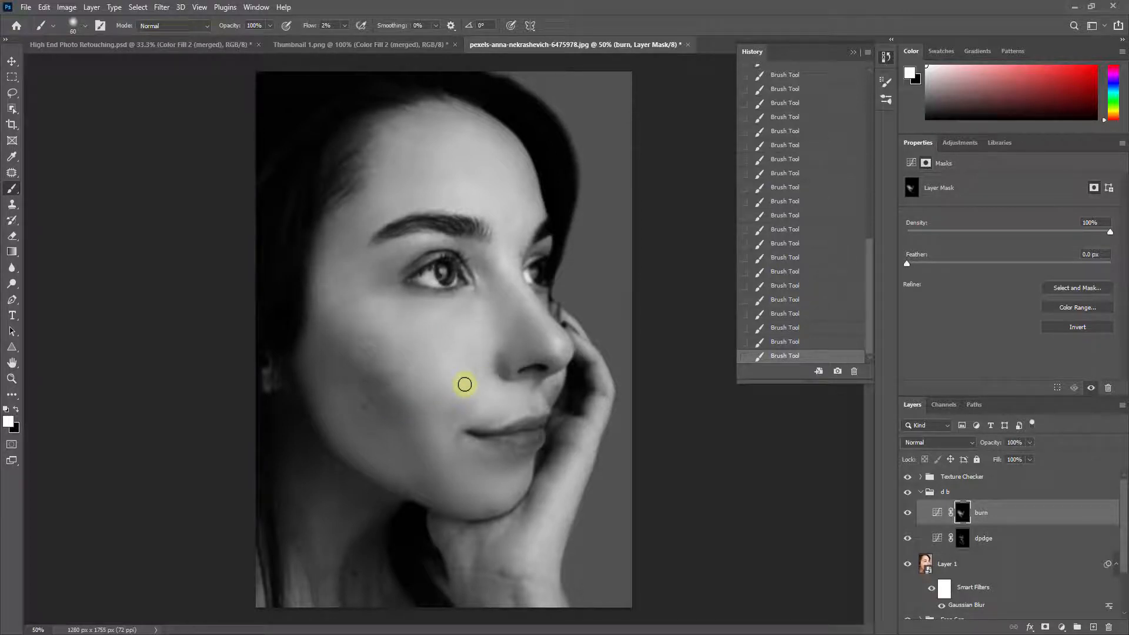
{"action": "mouse_move", "coordinate": [484, 399]}
{"action": "left_mouse_down"}
{"action": "mouse_move", "coordinate": [445, 439]}
{"action": "mouse_move", "coordinate": [448, 430]}
{"action": "mouse_move", "coordinate": [437, 477]}
{"action": "mouse_move", "coordinate": [414, 475]}
{"action": "left_mouse_up"}
{"action": "left_click_drag", "start_coordinate": [348, 431], "coordinate": [366, 439]}
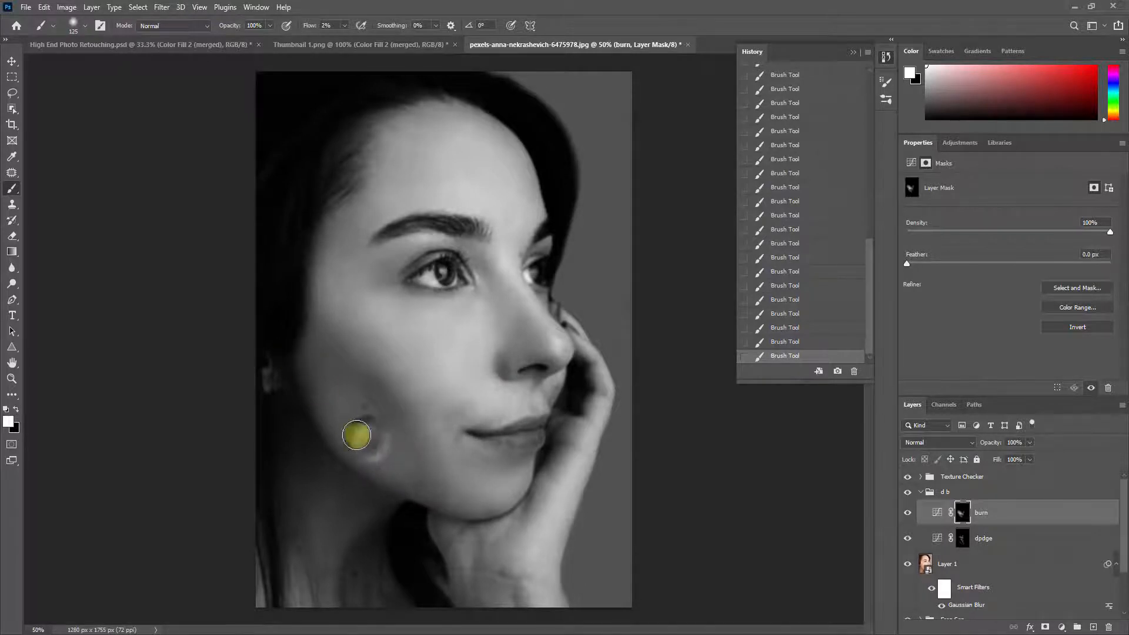
{"action": "left_click_drag", "start_coordinate": [385, 310], "coordinate": [345, 295]}
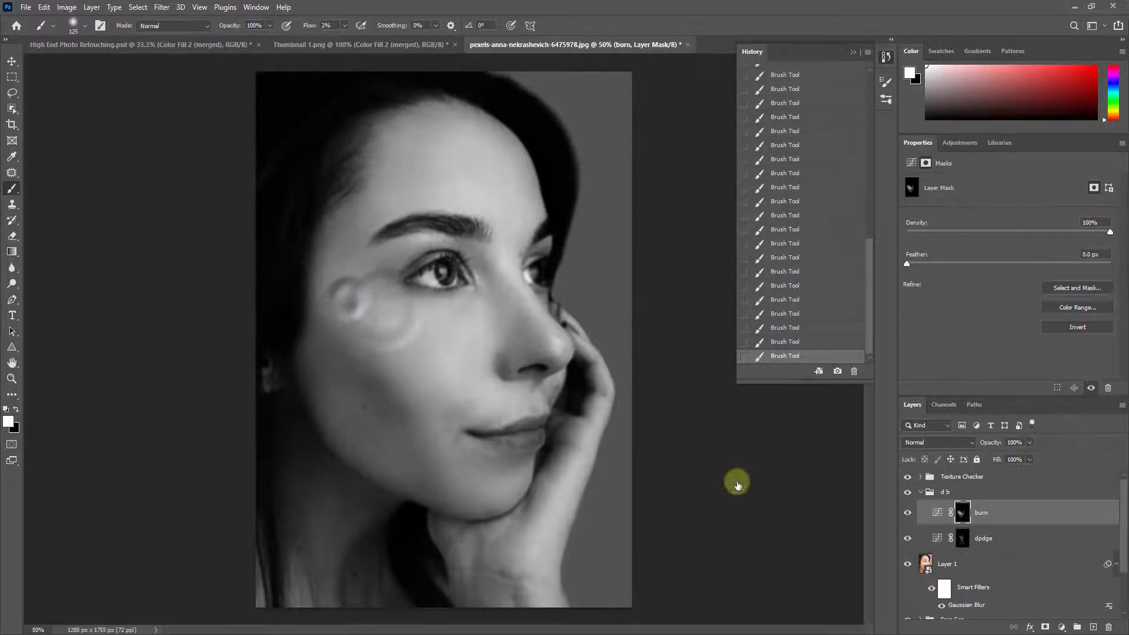
- Hide Layer 1, compare the portrait with the Texture Checker group on and off, leaving it hidden, and collapse the d b group
{"action": "left_click", "coordinate": [910, 566]}
{"action": "left_click", "coordinate": [911, 477]}
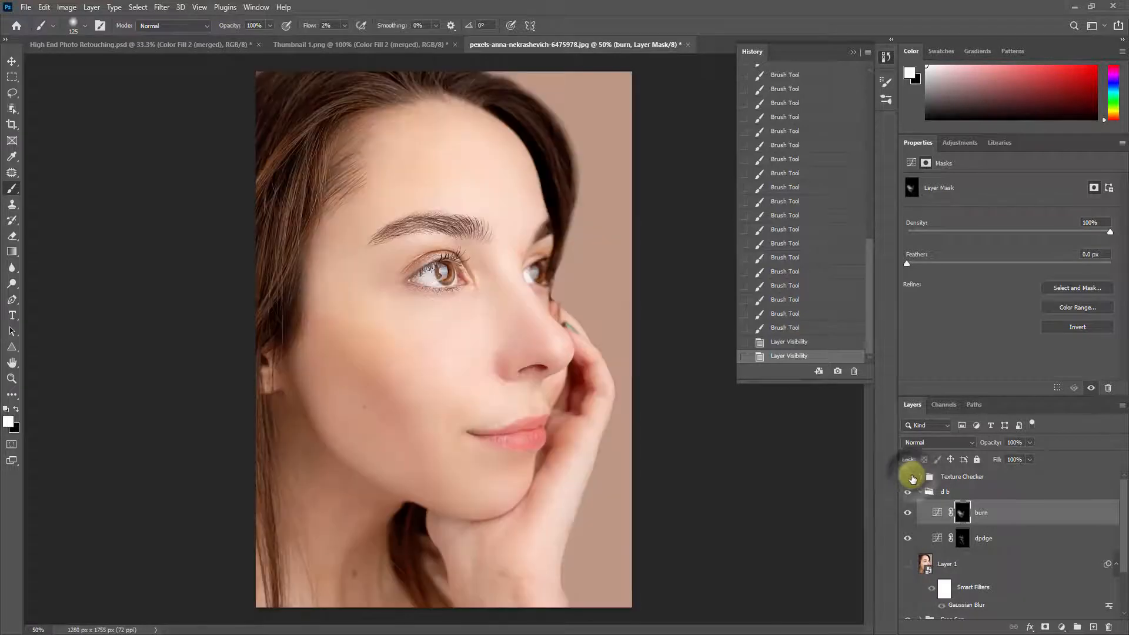
{"action": "left_click", "coordinate": [911, 478]}
{"action": "left_click", "coordinate": [911, 477]}
{"action": "left_click", "coordinate": [912, 478]}
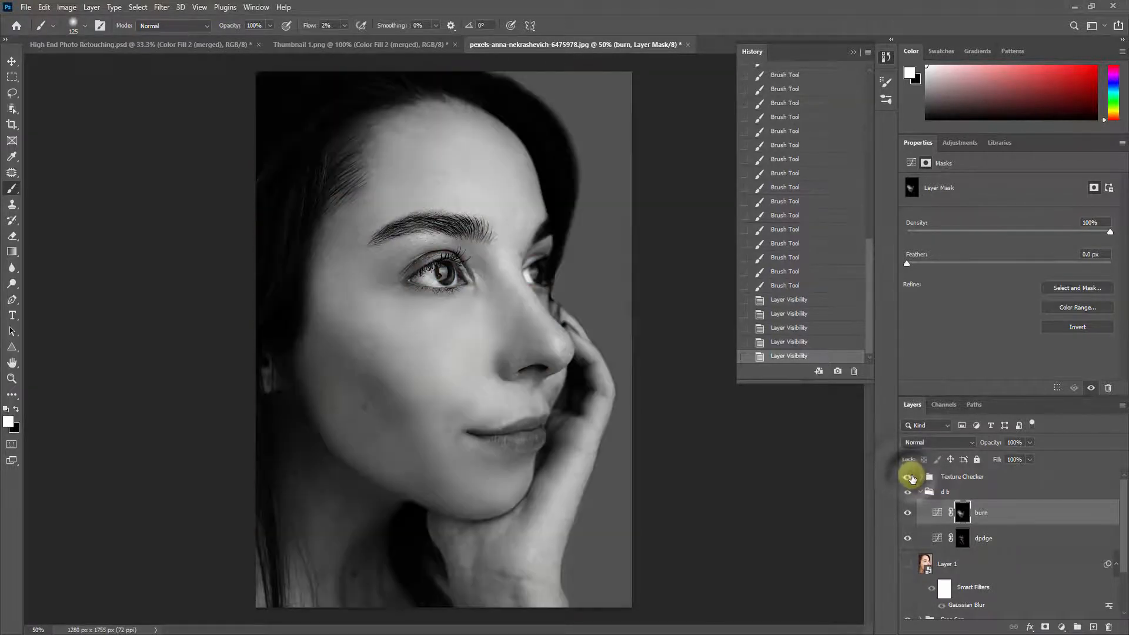
{"action": "left_click", "coordinate": [912, 478]}
{"action": "left_click", "coordinate": [919, 497]}
{"action": "left_click", "coordinate": [920, 493]}
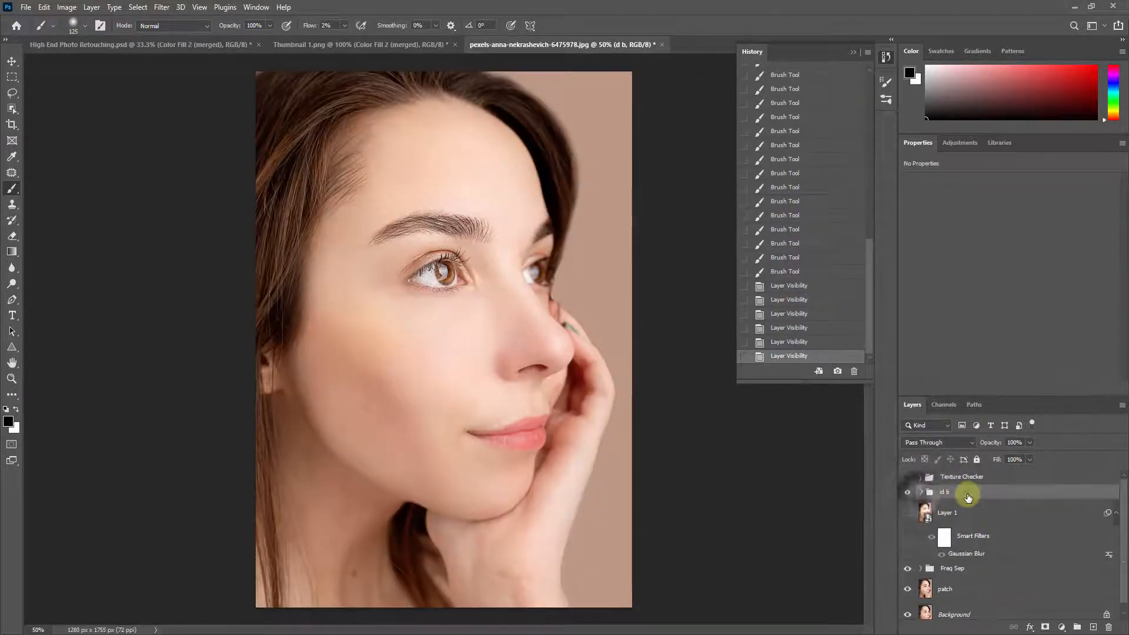
- Add a Curves adjustment layer above the d b group and pull the RGB curve's midtones down to darken the image slightly
{"action": "left_click", "coordinate": [1062, 627]}
{"action": "left_click", "coordinate": [1053, 469]}
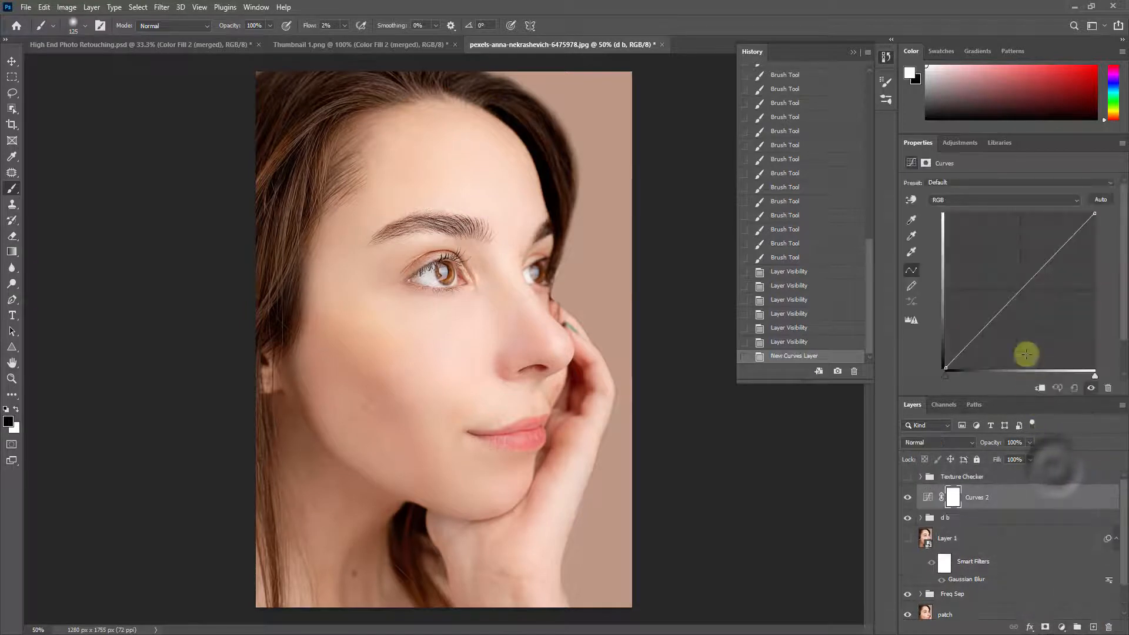
{"action": "left_click_drag", "start_coordinate": [1013, 301], "coordinate": [1022, 308]}
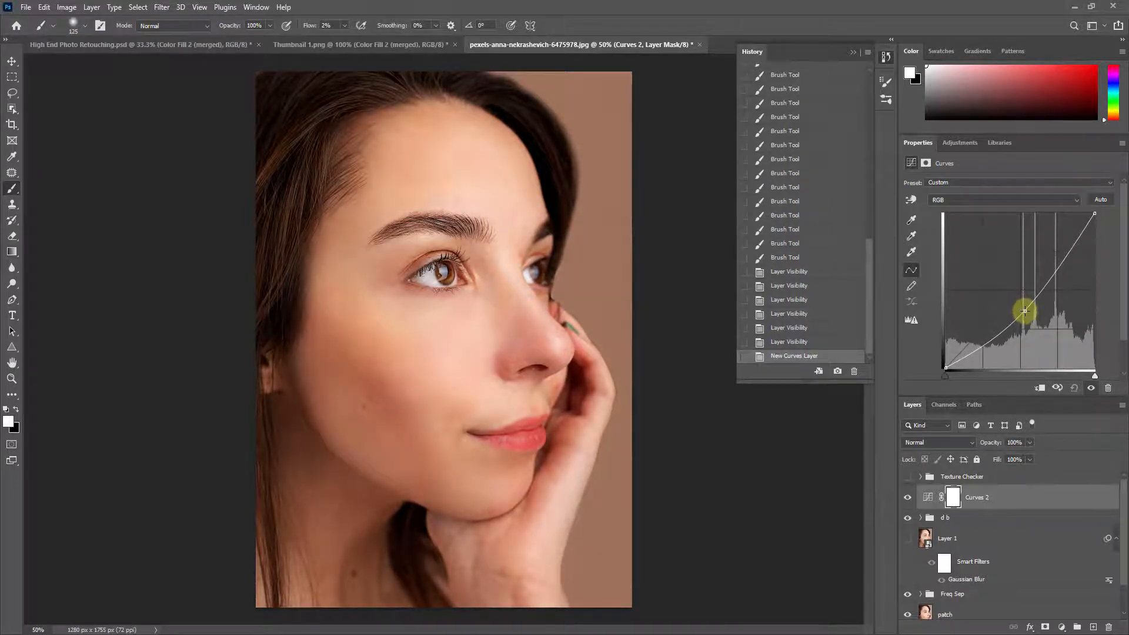
{"action": "left_click_drag", "start_coordinate": [1024, 311], "coordinate": [1012, 311]}
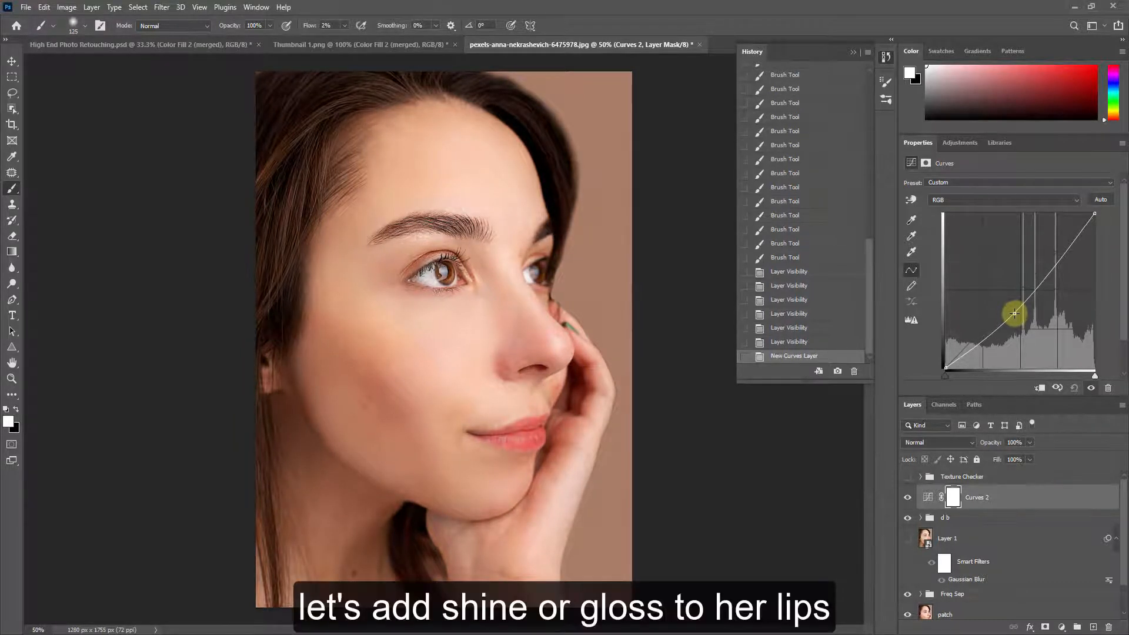
- Add a white (ffffff) Solid Color fill layer above the Curves 2 layer
{"action": "left_click", "coordinate": [1062, 625]}
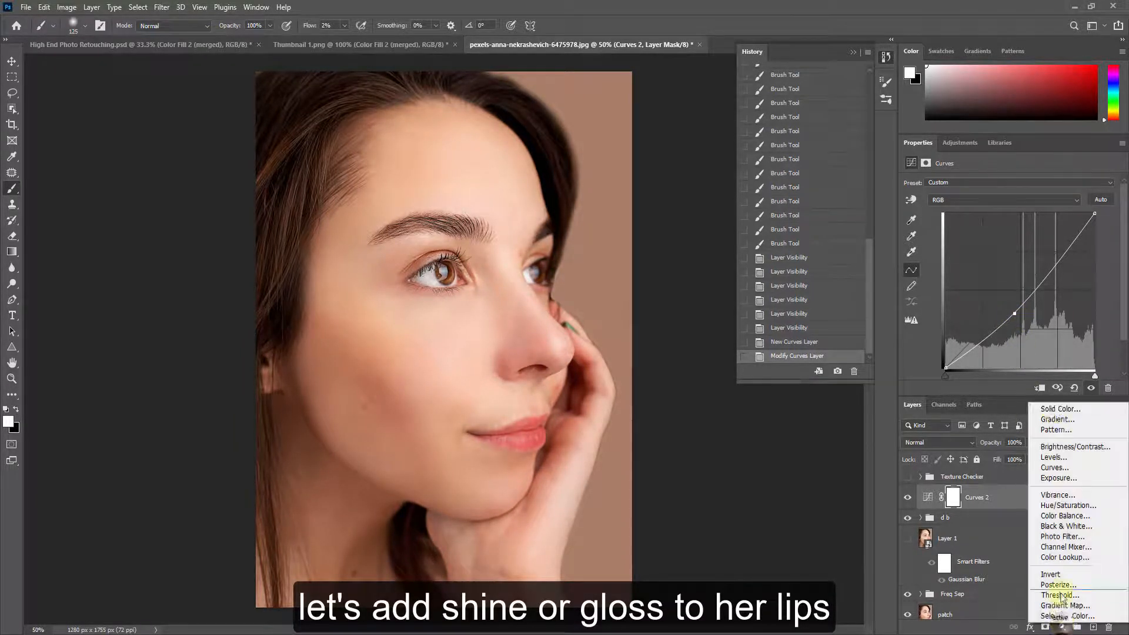
{"action": "left_click", "coordinate": [1054, 410]}
{"action": "left_click_drag", "start_coordinate": [479, 222], "coordinate": [371, 138]}
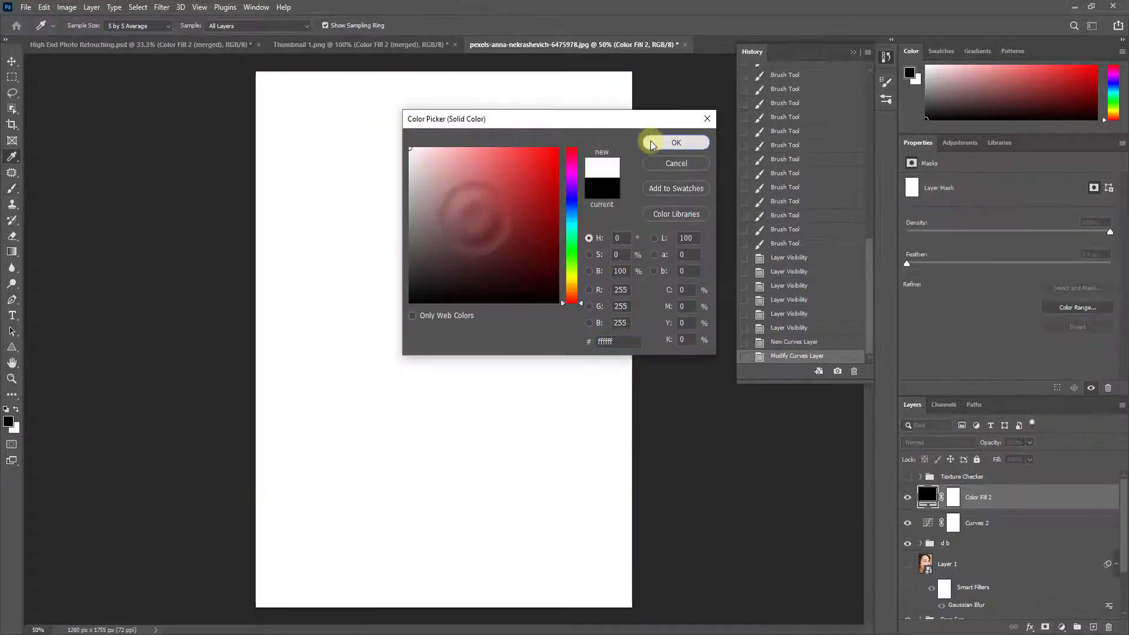
{"action": "left_click", "coordinate": [653, 143]}
- Split the white fill layer's Underlying Layer Blend If shadow slider to 126 / 175 and fill its mask with black
{"action": "double_click", "coordinate": [1029, 498]}
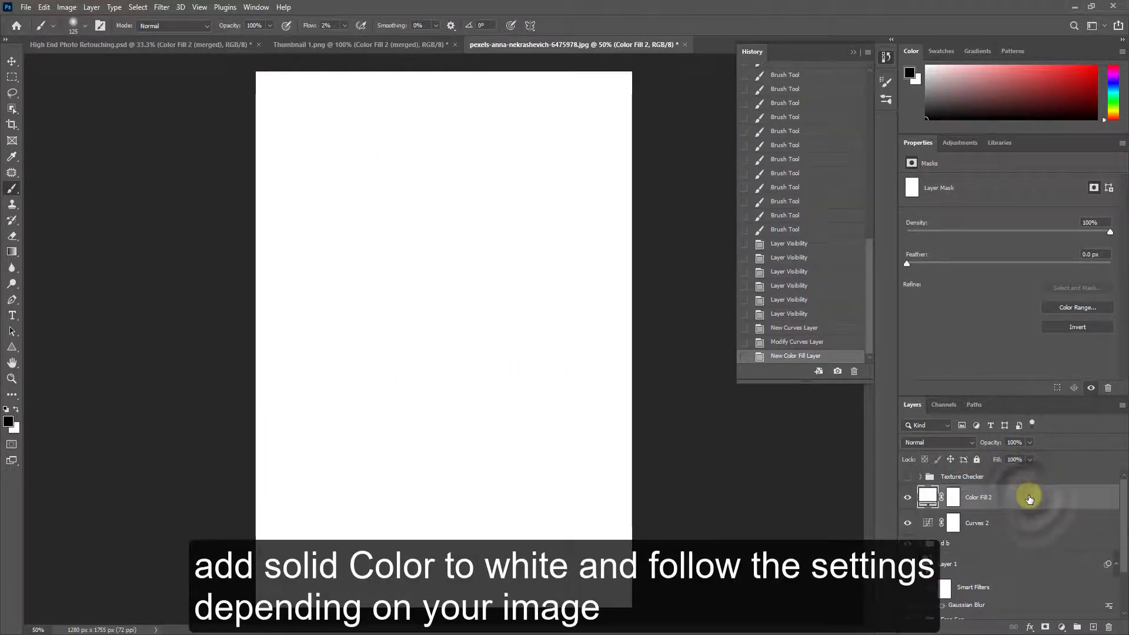
{"action": "left_click_drag", "start_coordinate": [169, 284], "coordinate": [284, 282]}
{"action": "left_click_drag", "start_coordinate": [243, 281], "coordinate": [273, 285]}
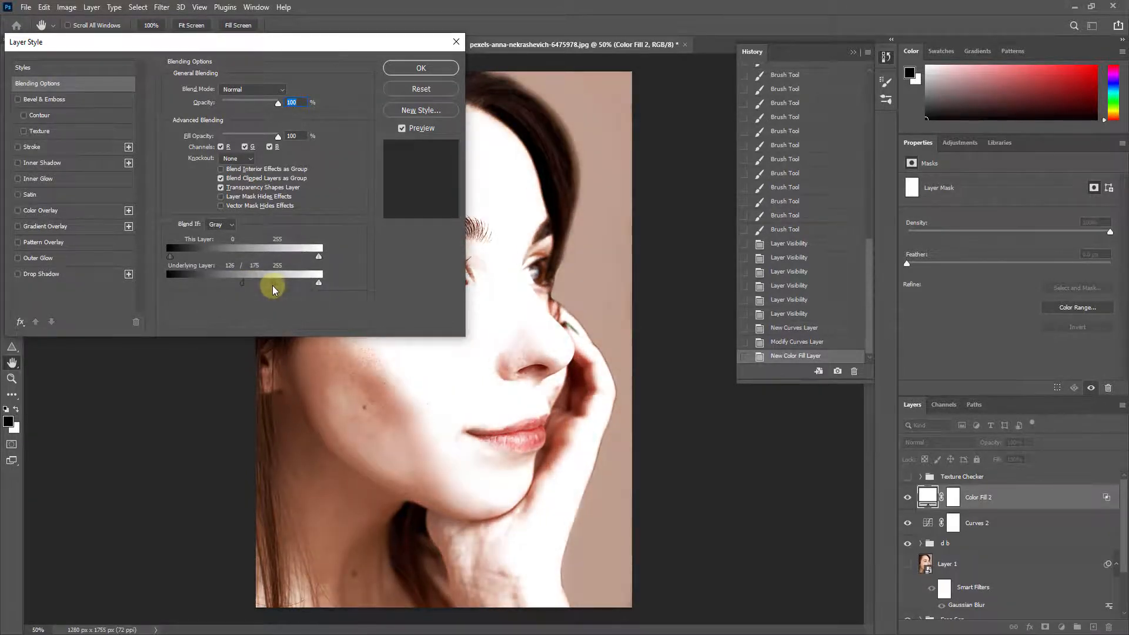
{"action": "left_click", "coordinate": [450, 71]}
{"action": "left_click", "coordinate": [956, 501]}
{"action": "key", "text": "ctrl+BackSpace"}
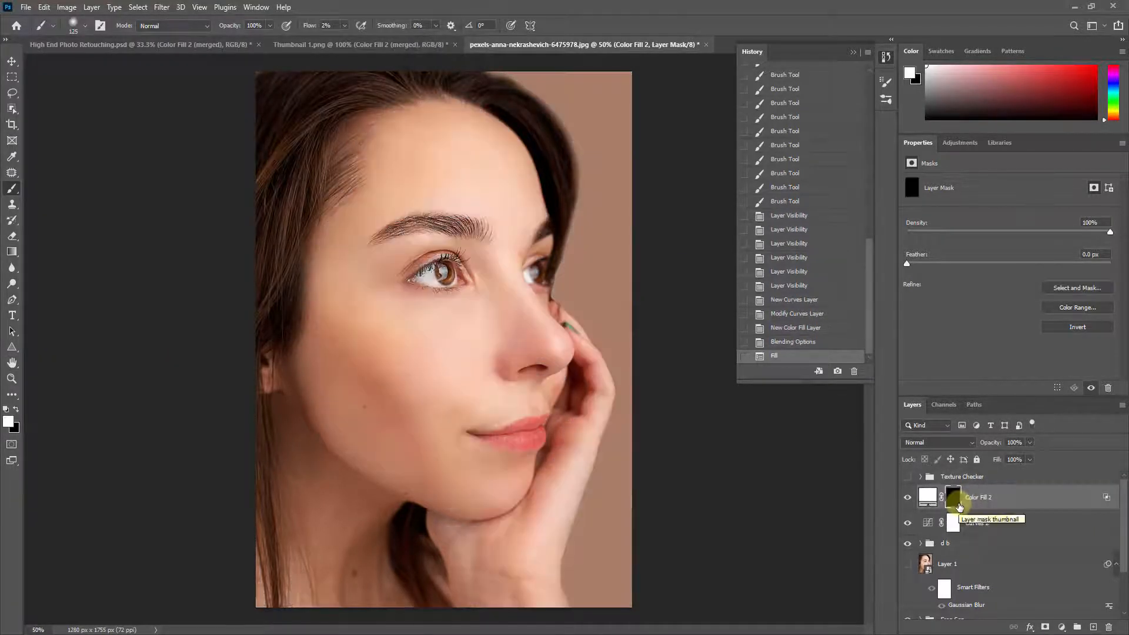
- Raise the brush flow to 100% and paint white gloss highlights across the lower lip on the Color Fill 2 mask
{"action": "key", "text": "ctrl+plus"}
{"action": "key", "text": "ctrl+plus"}
{"action": "mouse_move", "coordinate": [594, 444]}
{"action": "left_mouse_down"}
{"action": "mouse_move", "coordinate": [461, 316]}
{"action": "mouse_move", "coordinate": [528, 323]}
{"action": "mouse_move", "coordinate": [536, 357]}
{"action": "left_mouse_up"}
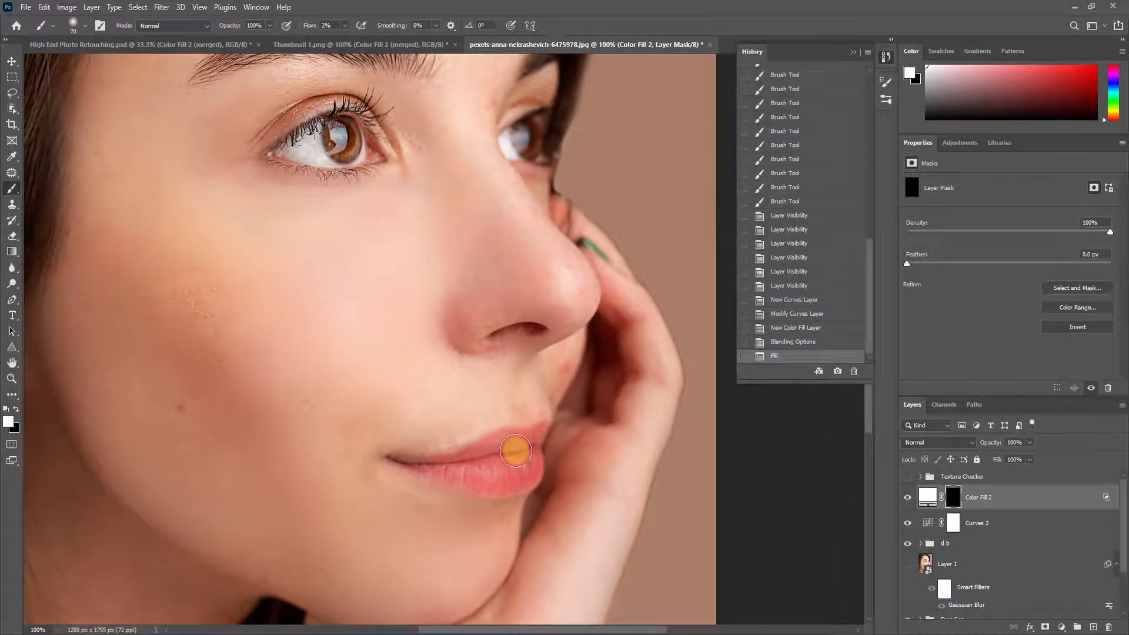
{"action": "left_click_drag", "start_coordinate": [464, 478], "coordinate": [523, 474]}
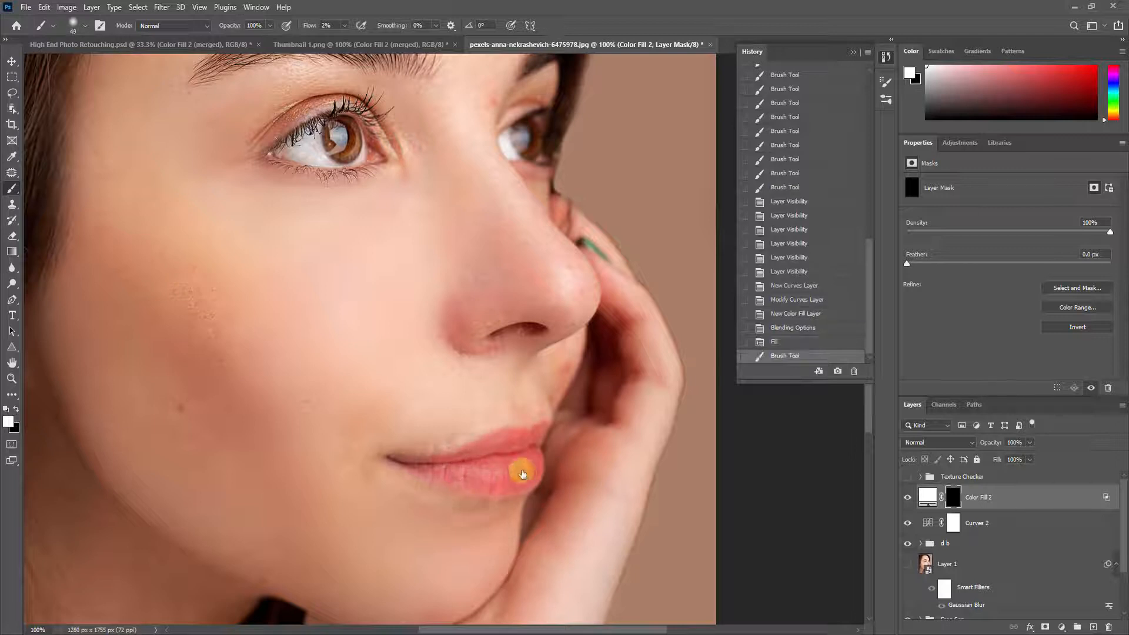
{"action": "left_click_drag", "start_coordinate": [345, 44], "coordinate": [479, 20]}
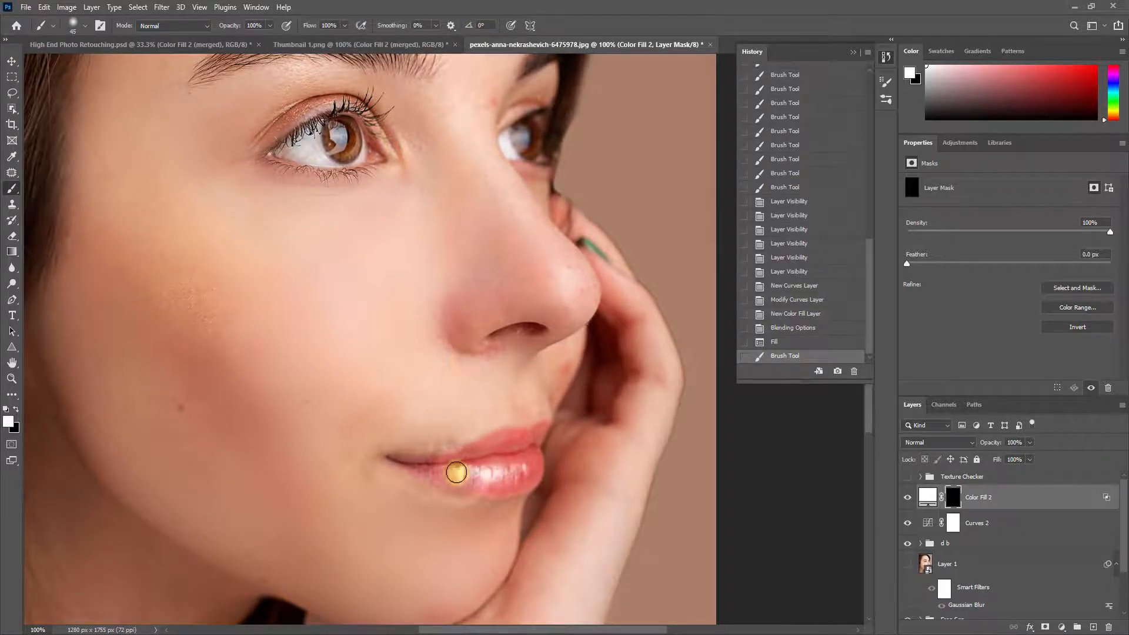
{"action": "left_click_drag", "start_coordinate": [456, 472], "coordinate": [450, 465]}
{"action": "key", "text": "ctrl+z"}
- Paint gloss highlights on both lips in the fill mask, undoing stray strokes and erasing spill below the lower lip with black
{"action": "mouse_move", "coordinate": [534, 462]}
{"action": "left_mouse_down"}
{"action": "mouse_move", "coordinate": [463, 473]}
{"action": "mouse_move", "coordinate": [514, 474]}
{"action": "mouse_move", "coordinate": [449, 464]}
{"action": "mouse_move", "coordinate": [532, 442]}
{"action": "mouse_move", "coordinate": [473, 454]}
{"action": "mouse_move", "coordinate": [517, 456]}
{"action": "mouse_move", "coordinate": [521, 474]}
{"action": "mouse_move", "coordinate": [513, 435]}
{"action": "left_mouse_up"}
{"action": "key", "text": "ctrl+z"}
{"action": "key", "text": "ctrl+z"}
{"action": "left_click_drag", "start_coordinate": [480, 473], "coordinate": [515, 471]}
{"action": "mouse_move", "coordinate": [515, 472]}
{"action": "left_mouse_down"}
{"action": "mouse_move", "coordinate": [484, 474]}
{"action": "mouse_move", "coordinate": [512, 482]}
{"action": "mouse_move", "coordinate": [434, 487]}
{"action": "mouse_move", "coordinate": [537, 499]}
{"action": "mouse_move", "coordinate": [558, 482]}
{"action": "mouse_move", "coordinate": [532, 506]}
{"action": "left_mouse_up"}
{"action": "key", "text": "x"}
{"action": "key", "text": "ctrl+z"}
{"action": "key", "text": "ctrl+z"}
{"action": "left_click_drag", "start_coordinate": [532, 506], "coordinate": [499, 516]}
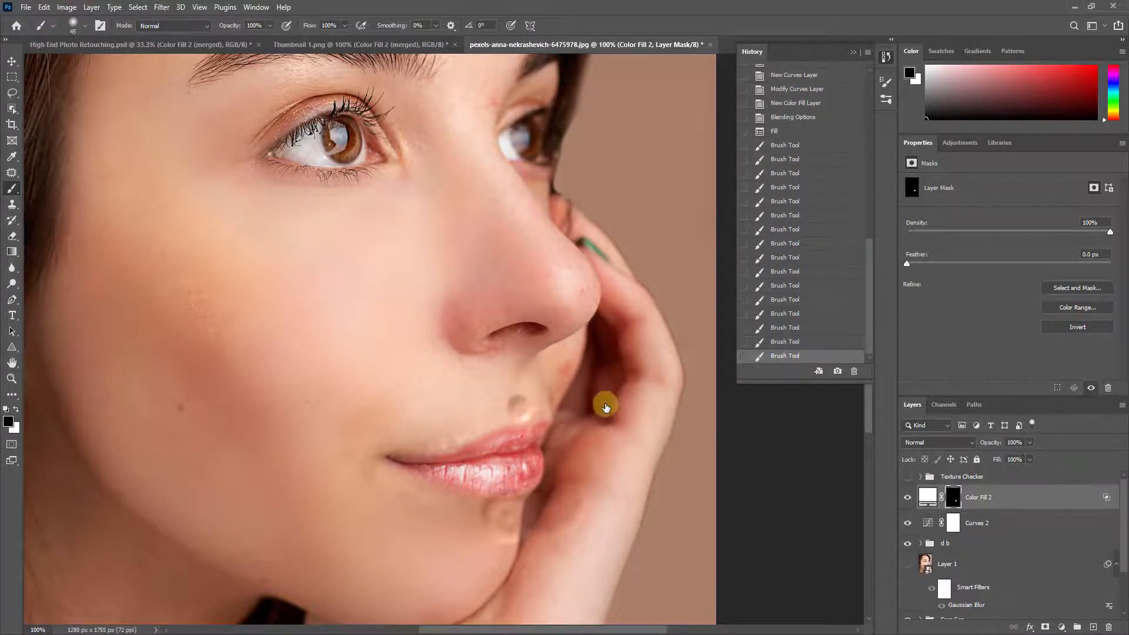
- Split Color Fill 2's Underlying Layer Blend If shadow slider to 139 / 183 and compare the gloss on and off
{"action": "double_click", "coordinate": [1103, 497]}
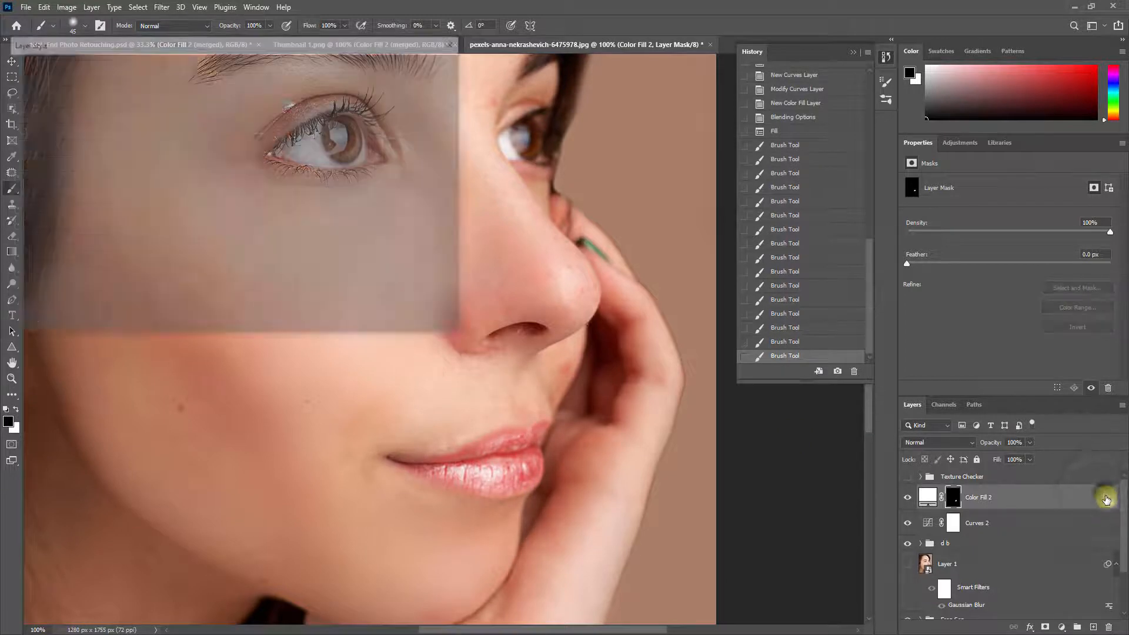
{"action": "left_click_drag", "start_coordinate": [282, 284], "coordinate": [252, 285]}
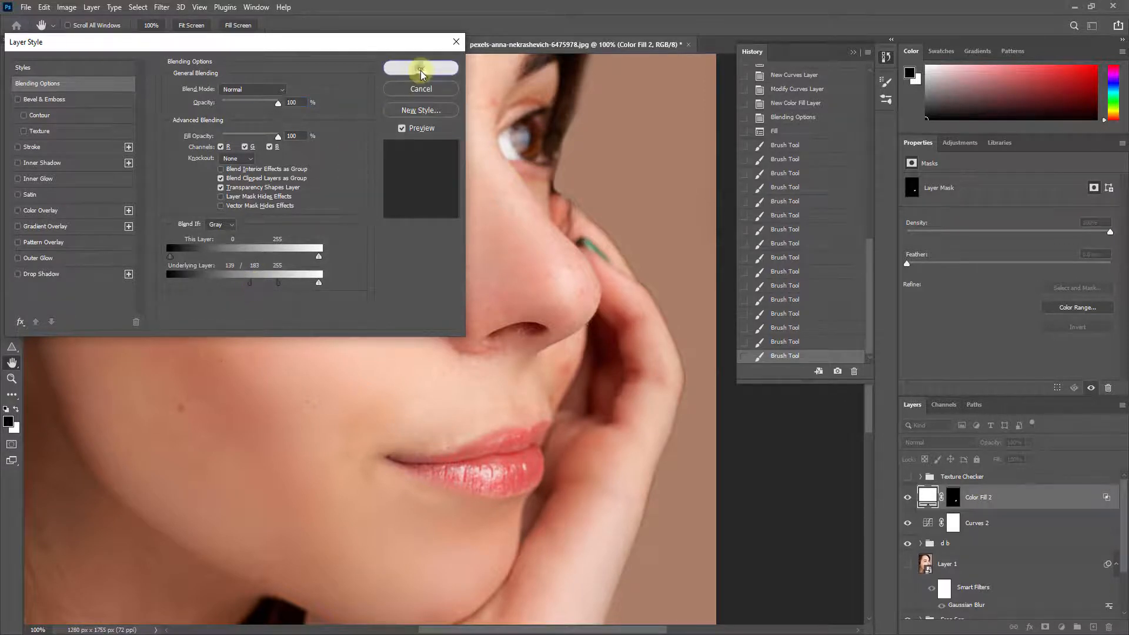
{"action": "left_click", "coordinate": [421, 69]}
{"action": "left_click", "coordinate": [907, 497]}
{"action": "left_click", "coordinate": [907, 498]}
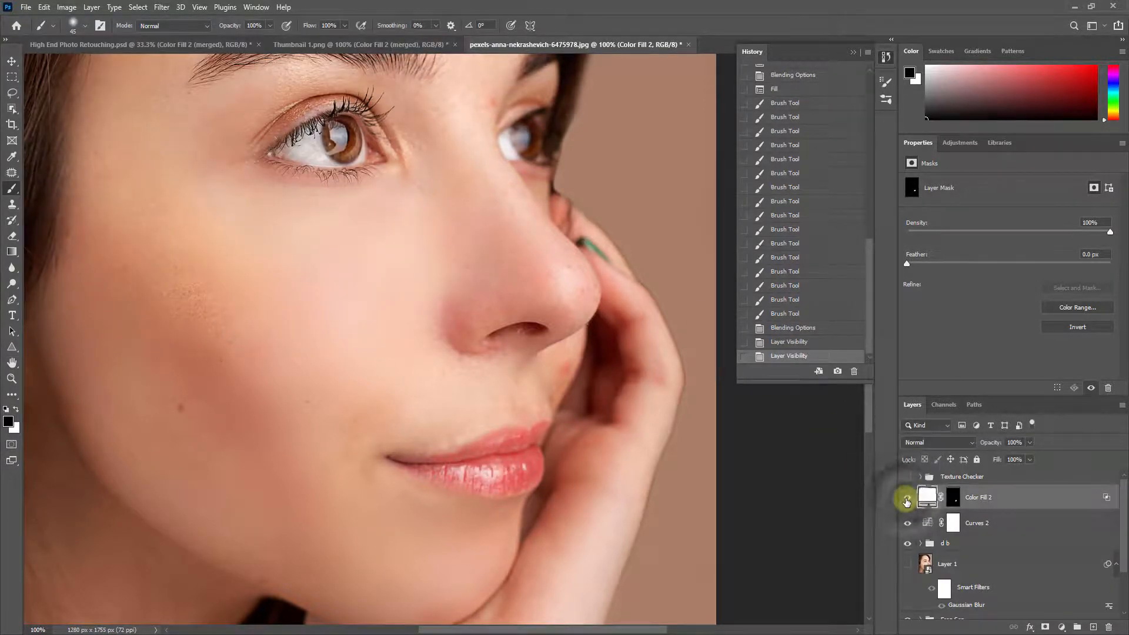
- Hide Color Fill 2 and add a new layer above it, with the Clone Stamp sampling Current & Below
{"action": "left_click", "coordinate": [908, 498]}
{"action": "left_click", "coordinate": [1093, 626]}
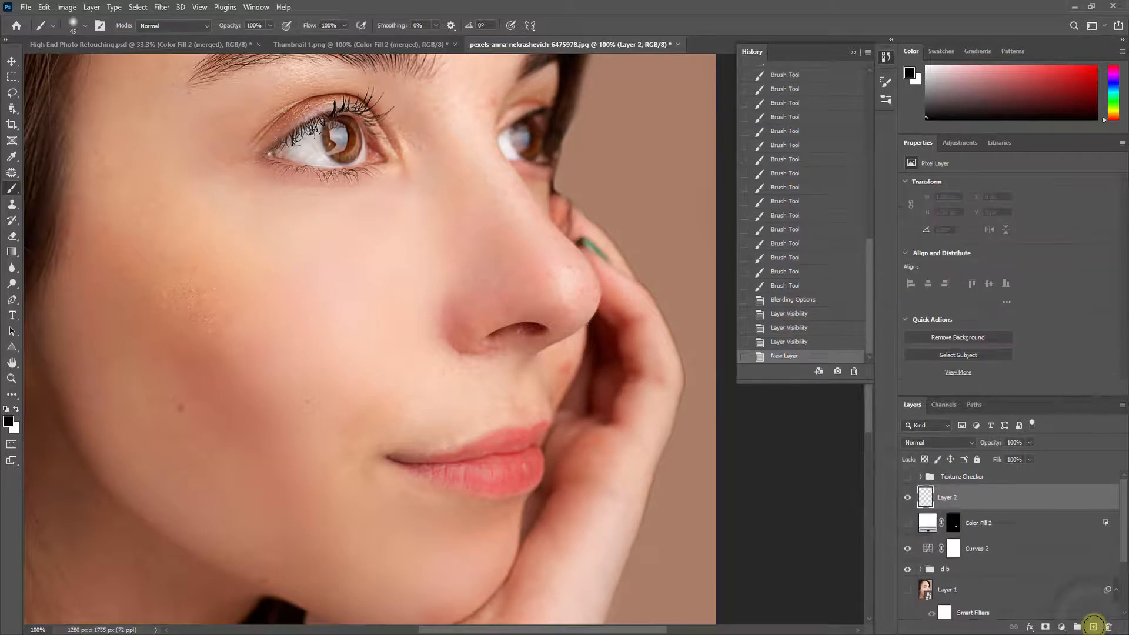
{"action": "left_click", "coordinate": [12, 204]}
{"action": "left_click", "coordinate": [497, 25]}
{"action": "left_click", "coordinate": [495, 37]}
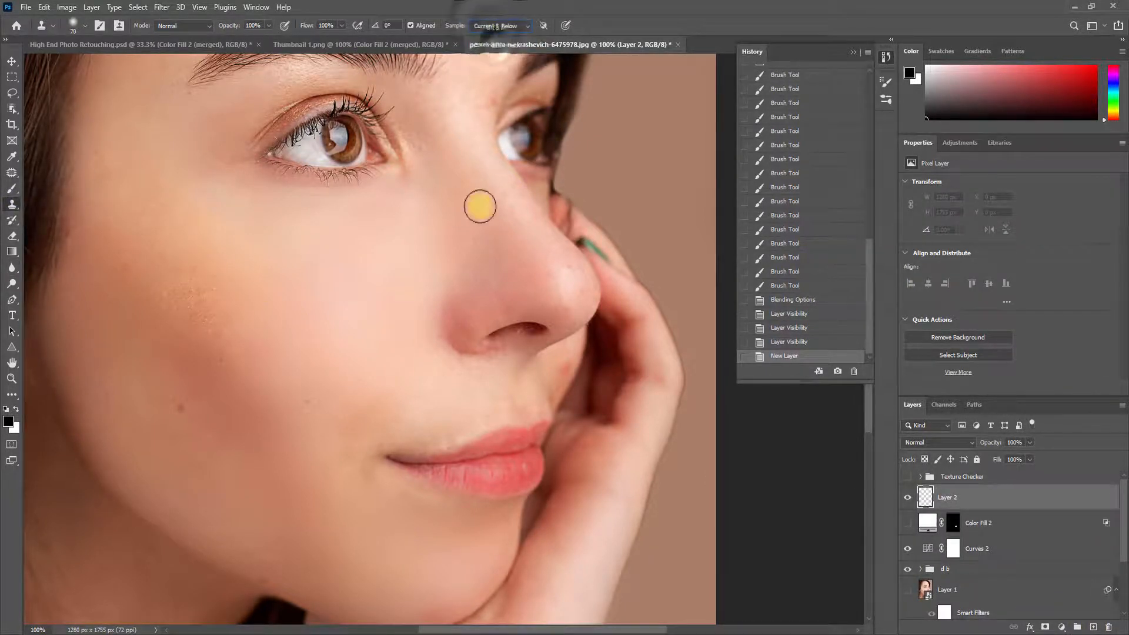
- Clone clean lip texture over the pale lines at the lower lip's centre with a 20 px Clone Stamp
{"action": "key", "text": "ctrl+plus"}
{"action": "key", "text": "ctrl+plus"}
{"action": "mouse_move", "coordinate": [492, 475]}
{"action": "left_mouse_down"}
{"action": "mouse_move", "coordinate": [361, 230]}
{"action": "mouse_move", "coordinate": [362, 189]}
{"action": "left_mouse_up"}
{"action": "left_click", "coordinate": [407, 376], "text": "alt"}
{"action": "key", "text": "bracketleft"}
{"action": "key", "text": "bracketleft"}
{"action": "key", "text": "bracketleft"}
{"action": "key", "text": "bracketleft"}
{"action": "key", "text": "bracketleft"}
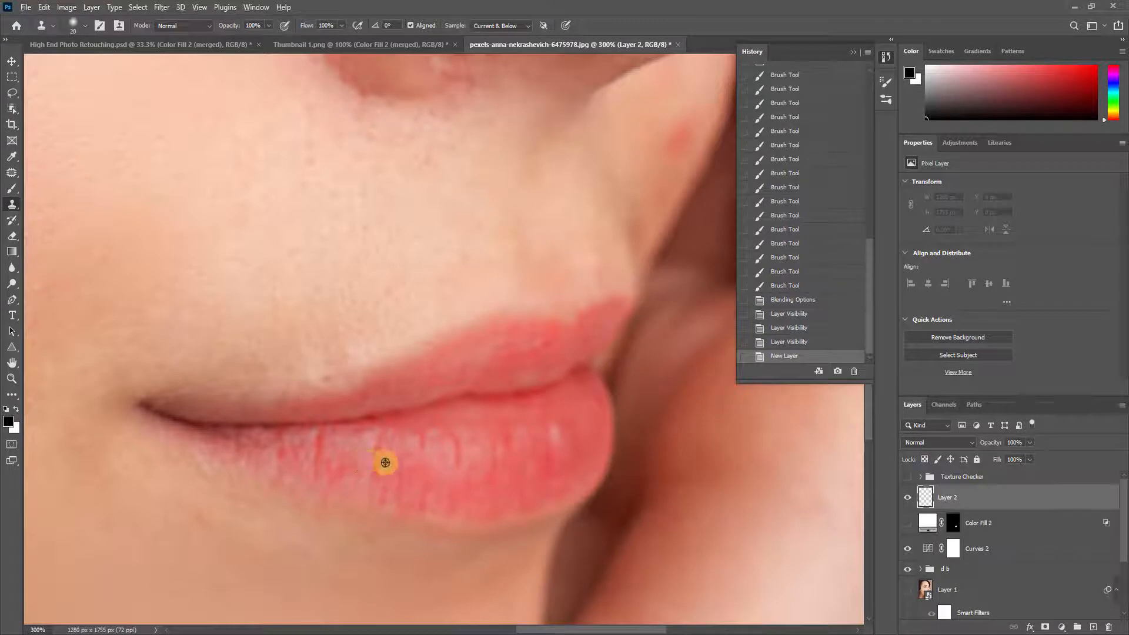
{"action": "mouse_move", "coordinate": [483, 473]}
{"action": "left_mouse_down"}
{"action": "mouse_move", "coordinate": [459, 446]}
{"action": "mouse_move", "coordinate": [458, 466]}
{"action": "mouse_move", "coordinate": [509, 488]}
{"action": "mouse_move", "coordinate": [461, 497]}
{"action": "left_mouse_up"}
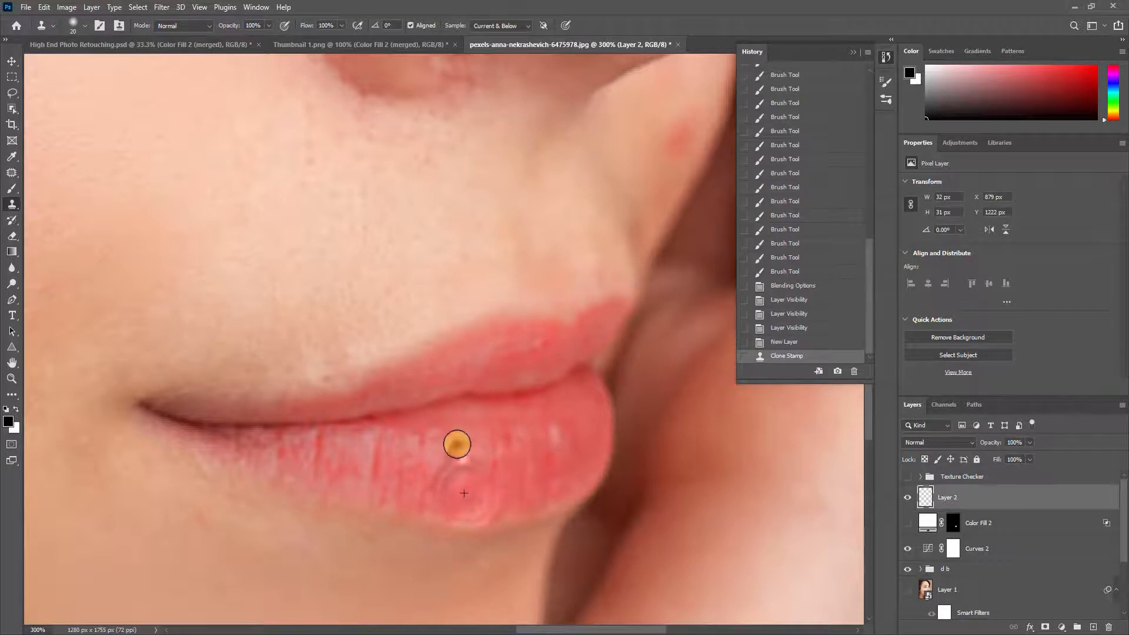
{"action": "left_click_drag", "start_coordinate": [457, 444], "coordinate": [466, 464]}
- Clone over the cracks between the lower lip's centre and the mouth corner, adjusting the brush size and undoing poor strokes
{"action": "left_click", "coordinate": [477, 480], "text": "alt"}
{"action": "left_click_drag", "start_coordinate": [373, 443], "coordinate": [376, 466]}
{"action": "key", "text": "ctrl+z"}
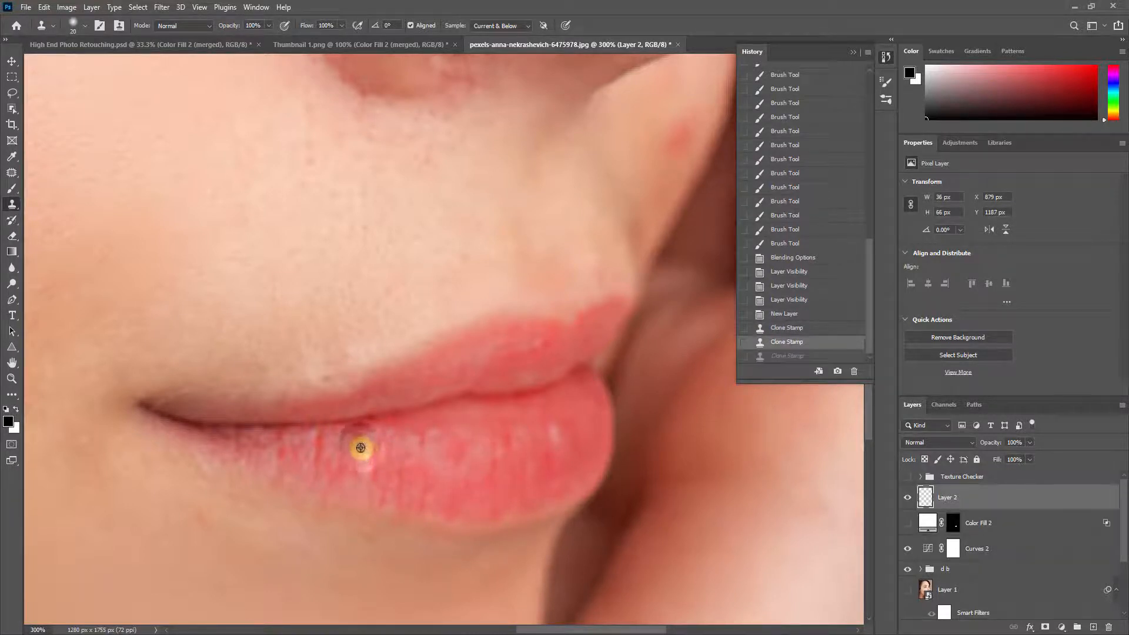
{"action": "key", "text": "["}
{"action": "key", "text": "["}
{"action": "left_click", "coordinate": [360, 448], "text": "alt"}
{"action": "left_click", "coordinate": [361, 448], "text": "alt"}
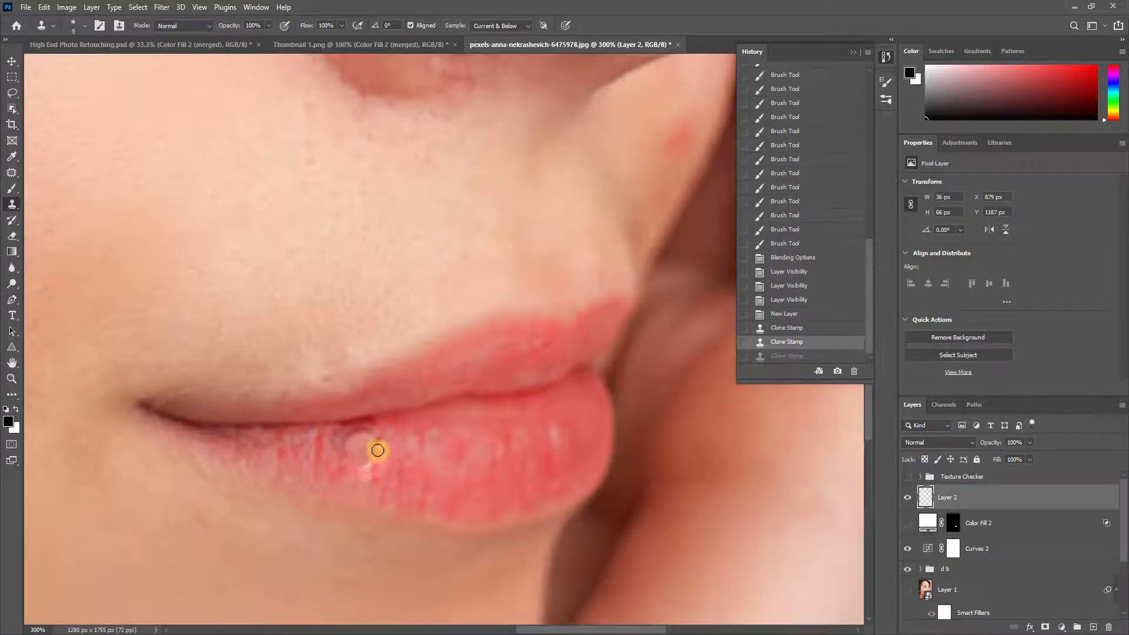
{"action": "mouse_move", "coordinate": [376, 444]}
{"action": "left_mouse_down"}
{"action": "mouse_move", "coordinate": [345, 442]}
{"action": "mouse_move", "coordinate": [339, 467]}
{"action": "mouse_move", "coordinate": [352, 449]}
{"action": "mouse_move", "coordinate": [317, 462]}
{"action": "left_mouse_up"}
{"action": "left_click", "coordinate": [359, 448], "text": "alt"}
{"action": "key", "text": "]"}
{"action": "left_click", "coordinate": [352, 450], "text": "alt"}
{"action": "left_click_drag", "start_coordinate": [317, 441], "coordinate": [318, 464]}
{"action": "key", "text": "ctrl+z"}
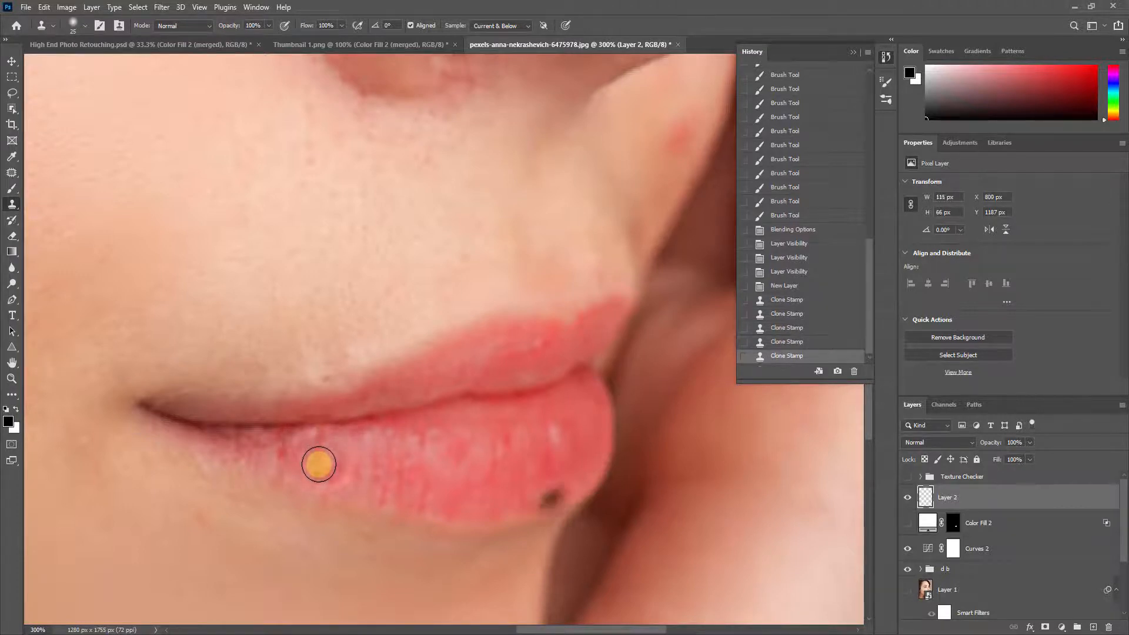
- Undo the poor clone stroke at the lower lip's centre and reclone that area with a 20 px brush
{"action": "left_click", "coordinate": [358, 455], "text": "alt"}
{"action": "mouse_move", "coordinate": [456, 469]}
{"action": "left_mouse_down"}
{"action": "mouse_move", "coordinate": [454, 446]}
{"action": "mouse_move", "coordinate": [509, 485]}
{"action": "mouse_move", "coordinate": [457, 447]}
{"action": "left_mouse_up"}
{"action": "left_click", "coordinate": [509, 486], "text": "alt"}
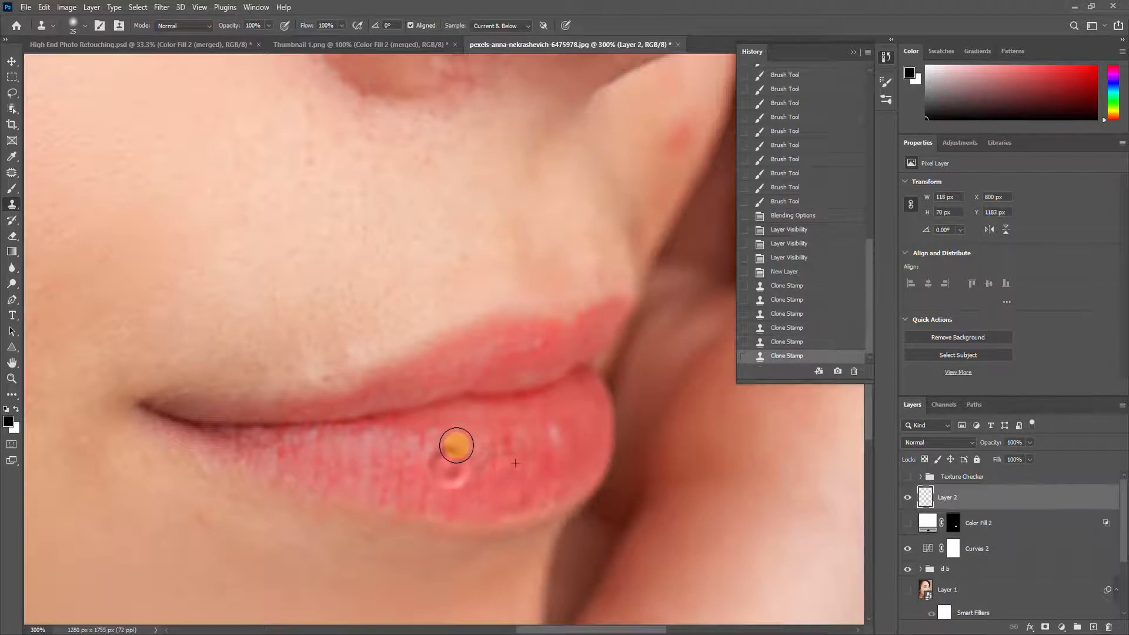
{"action": "key", "text": "ctrl+z"}
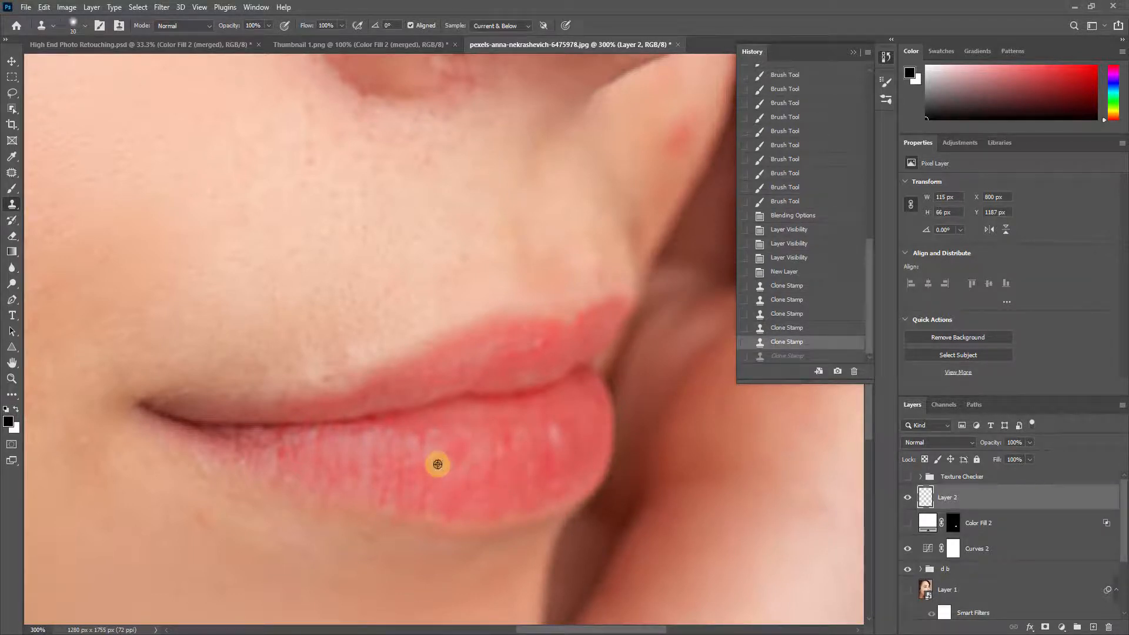
{"action": "left_click_drag", "start_coordinate": [438, 465], "coordinate": [458, 451]}
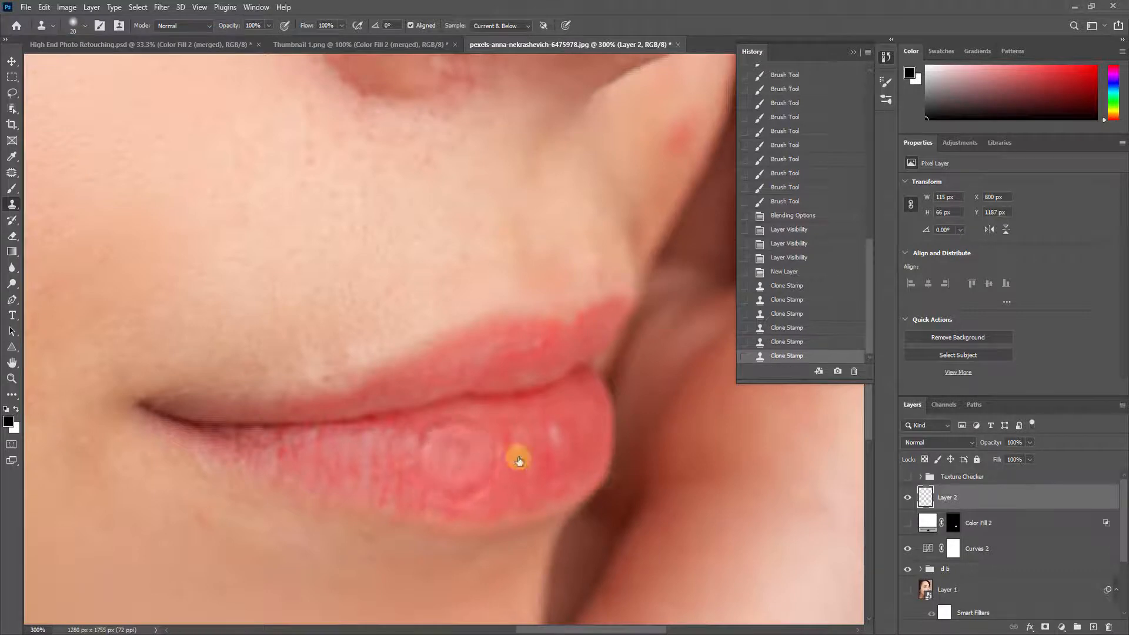
- Show Color Fill 2 again and compare the lips with the cloned Layer 2 on and off, leaving both layers visible
{"action": "left_click", "coordinate": [907, 525]}
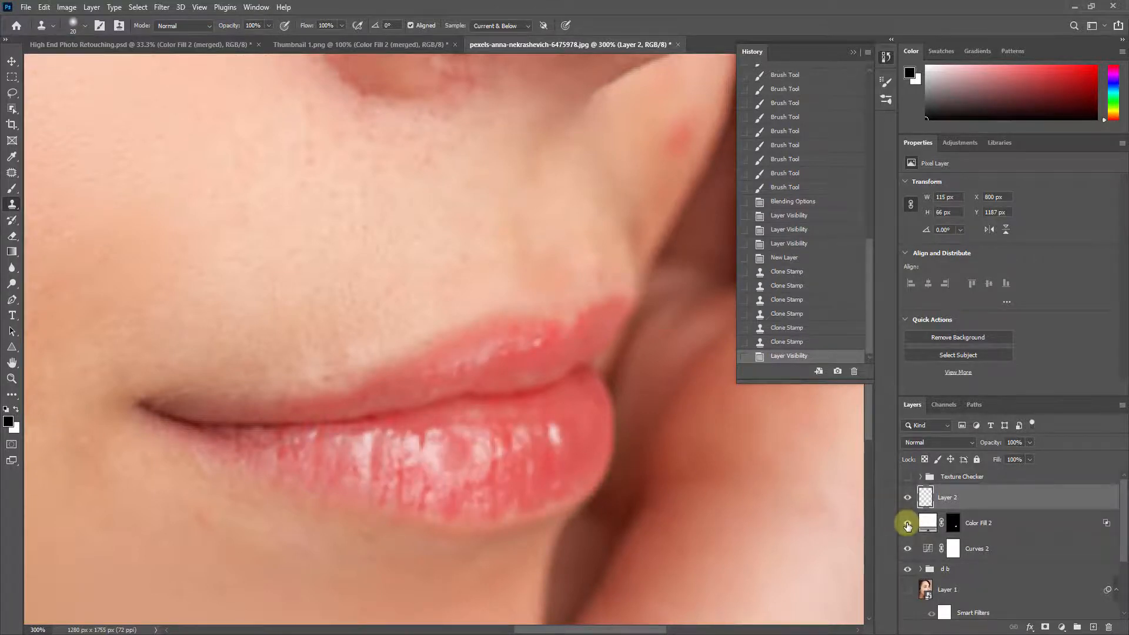
{"action": "key", "text": "ctrl+minus"}
{"action": "key", "text": "ctrl+minus"}
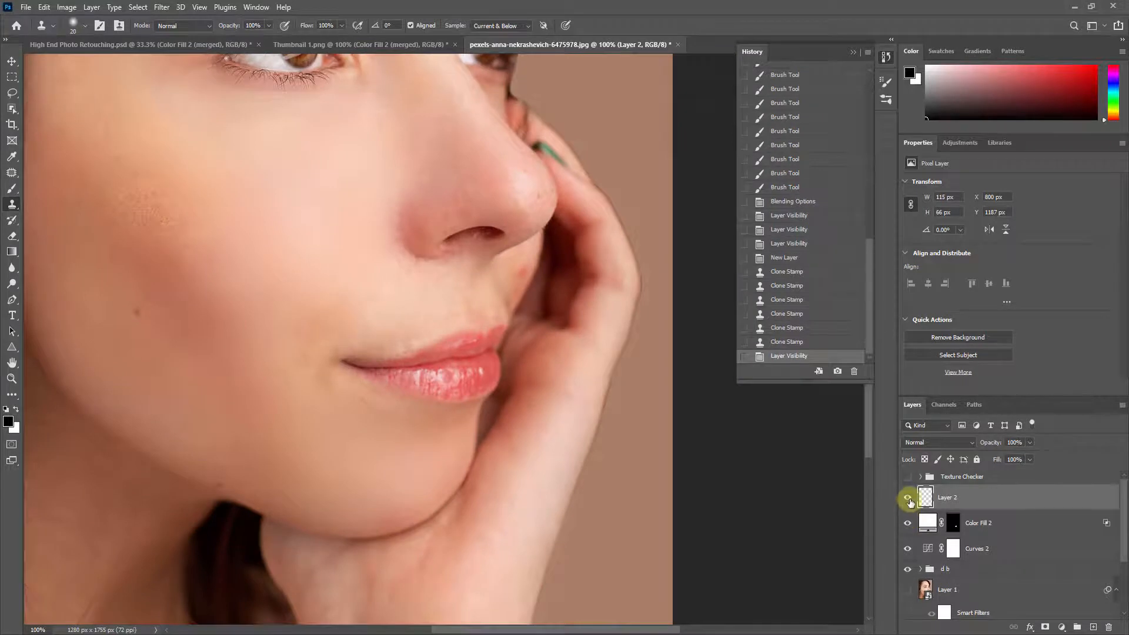
{"action": "left_click", "coordinate": [909, 500]}
{"action": "left_click", "coordinate": [909, 500]}
{"action": "left_click", "coordinate": [910, 500]}
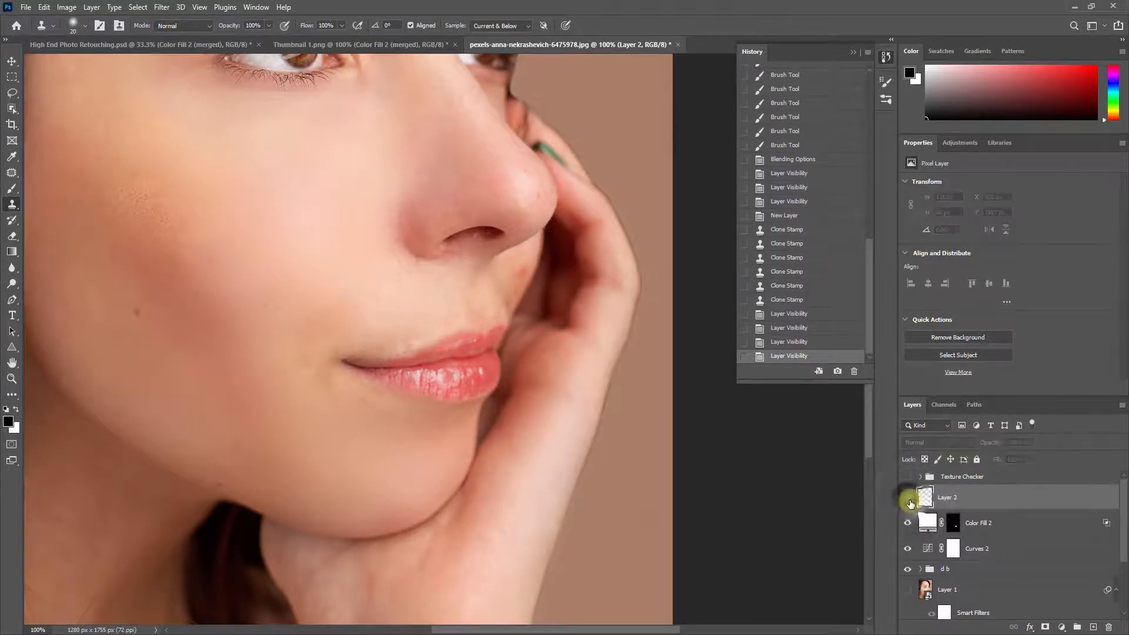
{"action": "left_click", "coordinate": [909, 500]}
- Move Layer 2 below Color Fill 2, compare the gloss on and off, and select the fill layer's mask
{"action": "left_click_drag", "start_coordinate": [926, 499], "coordinate": [955, 535]}
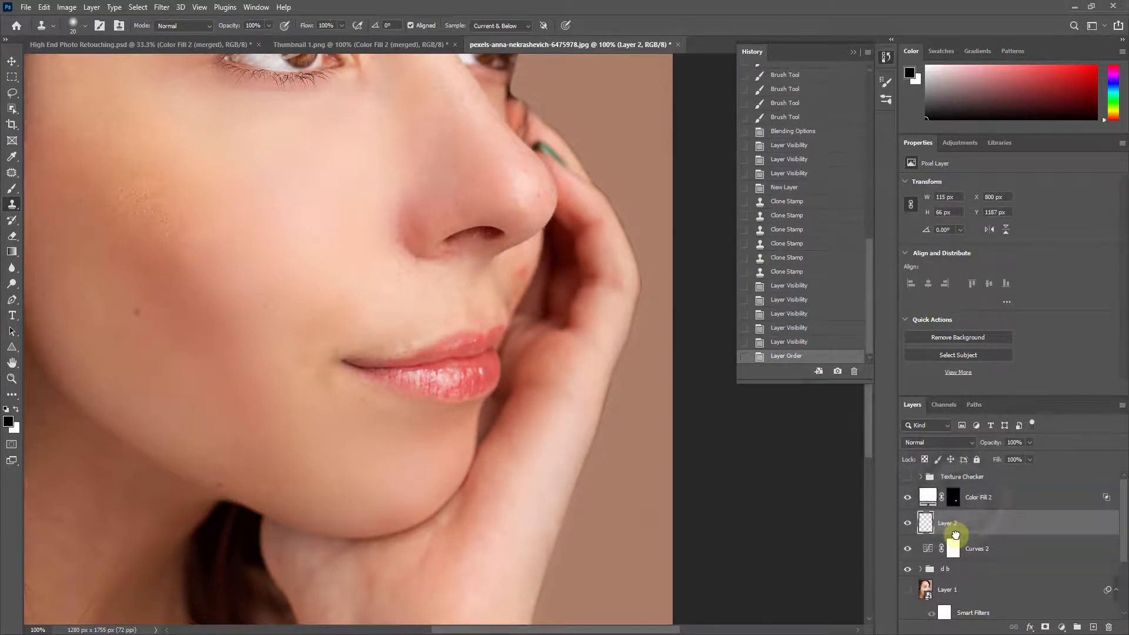
{"action": "left_click", "coordinate": [909, 500]}
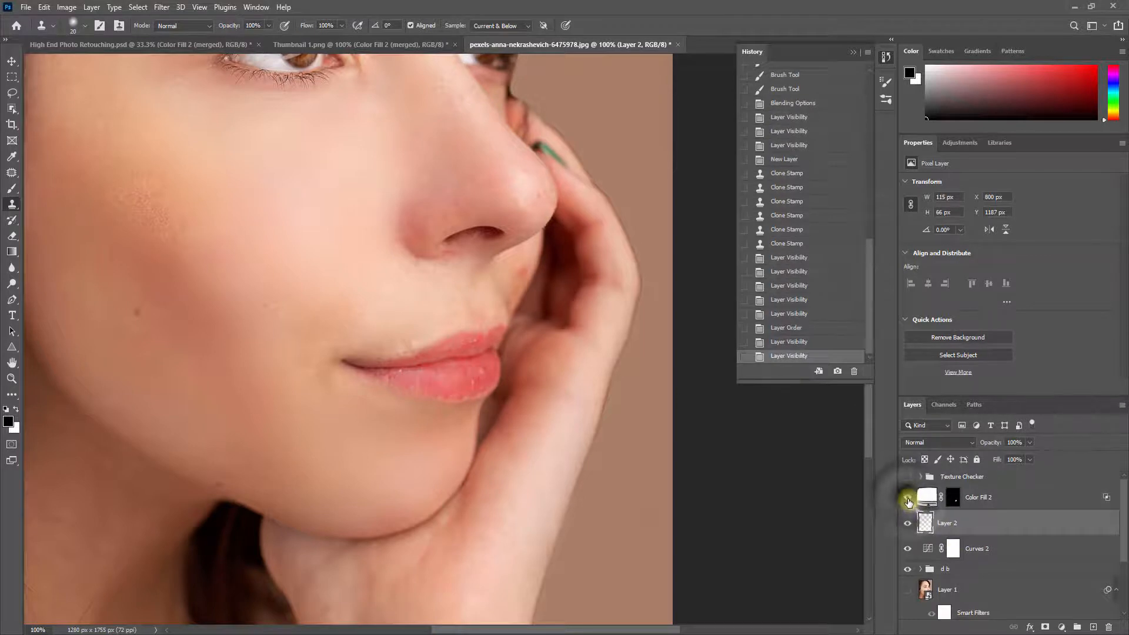
{"action": "left_click", "coordinate": [909, 500]}
{"action": "left_click", "coordinate": [953, 499]}
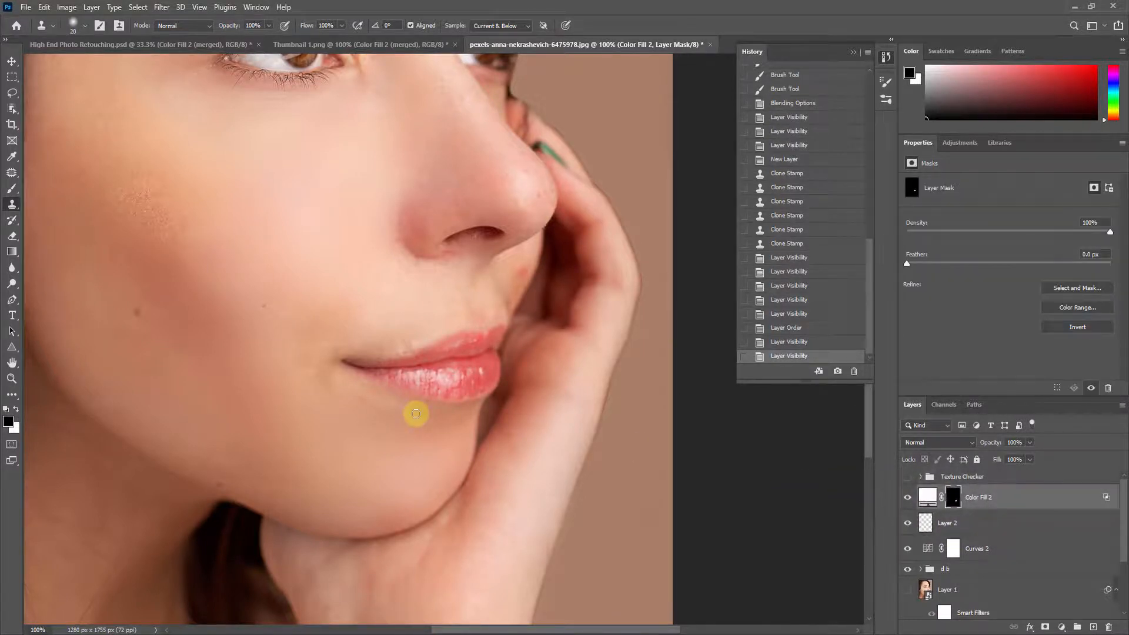
{"action": "mouse_move", "coordinate": [444, 408]}
{"action": "left_mouse_down"}
{"action": "mouse_move", "coordinate": [396, 396]}
{"action": "mouse_move", "coordinate": [440, 403]}
{"action": "left_mouse_up"}
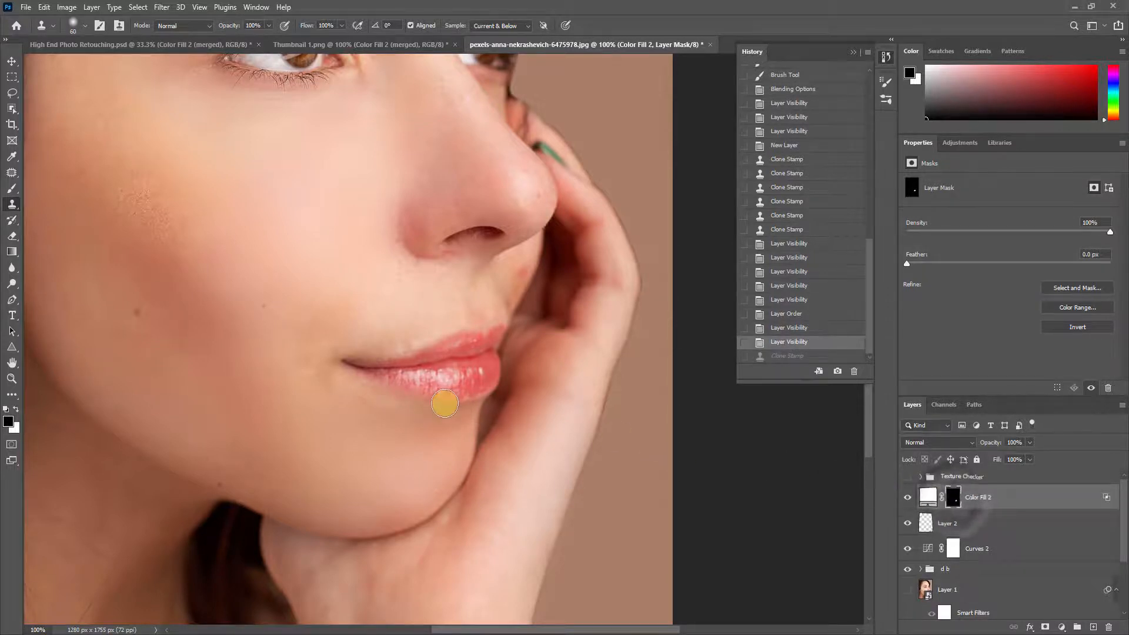
{"action": "left_click_drag", "start_coordinate": [414, 399], "coordinate": [413, 399]}
{"action": "key", "text": "ctrl+z"}
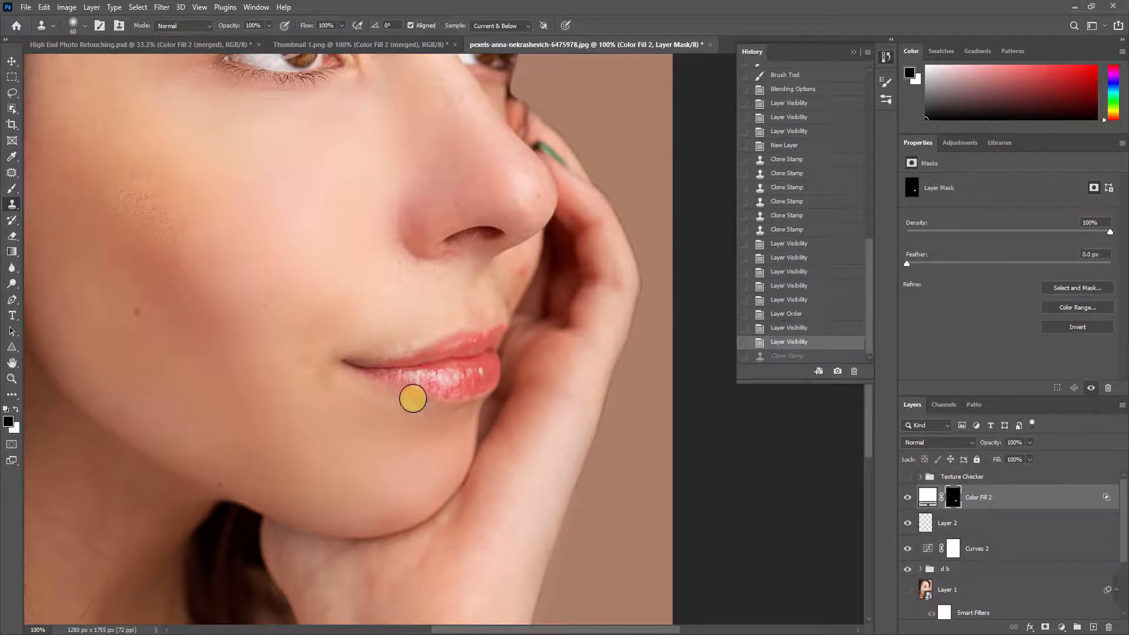
- Brush black along the lower lip's edge on the Color Fill 2 mask to remove gloss spill, and refine the upper lip's gloss
{"action": "left_click", "coordinate": [12, 189]}
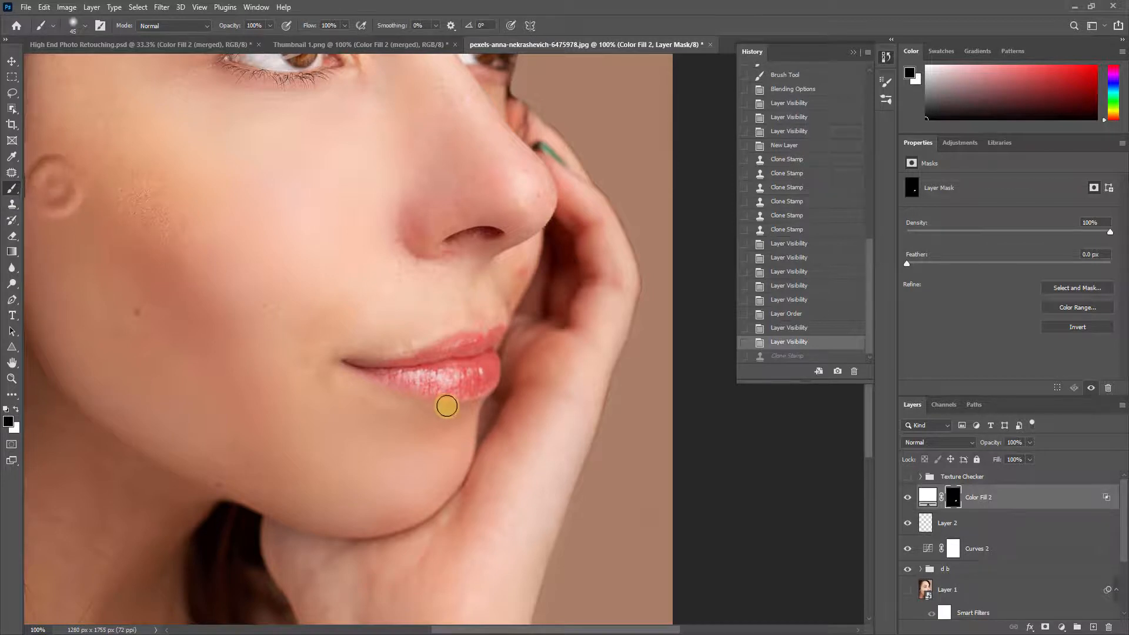
{"action": "mouse_move", "coordinate": [385, 391]}
{"action": "left_mouse_down"}
{"action": "mouse_move", "coordinate": [448, 406]}
{"action": "mouse_move", "coordinate": [438, 399]}
{"action": "left_mouse_up"}
{"action": "left_click_drag", "start_coordinate": [460, 406], "coordinate": [465, 395]}
{"action": "mouse_move", "coordinate": [454, 340]}
{"action": "left_mouse_down"}
{"action": "mouse_move", "coordinate": [497, 320]}
{"action": "mouse_move", "coordinate": [436, 337]}
{"action": "mouse_move", "coordinate": [499, 329]}
{"action": "mouse_move", "coordinate": [465, 332]}
{"action": "mouse_move", "coordinate": [458, 348]}
{"action": "mouse_move", "coordinate": [479, 347]}
{"action": "left_mouse_up"}
{"action": "key", "text": "ctrl+z"}
{"action": "mouse_move", "coordinate": [494, 340]}
{"action": "left_mouse_down"}
{"action": "mouse_move", "coordinate": [453, 338]}
{"action": "mouse_move", "coordinate": [414, 360]}
{"action": "mouse_move", "coordinate": [438, 353]}
{"action": "left_mouse_up"}
{"action": "mouse_move", "coordinate": [442, 360]}
{"action": "left_mouse_down"}
{"action": "mouse_move", "coordinate": [500, 348]}
{"action": "mouse_move", "coordinate": [450, 349]}
{"action": "mouse_move", "coordinate": [472, 339]}
{"action": "left_mouse_up"}
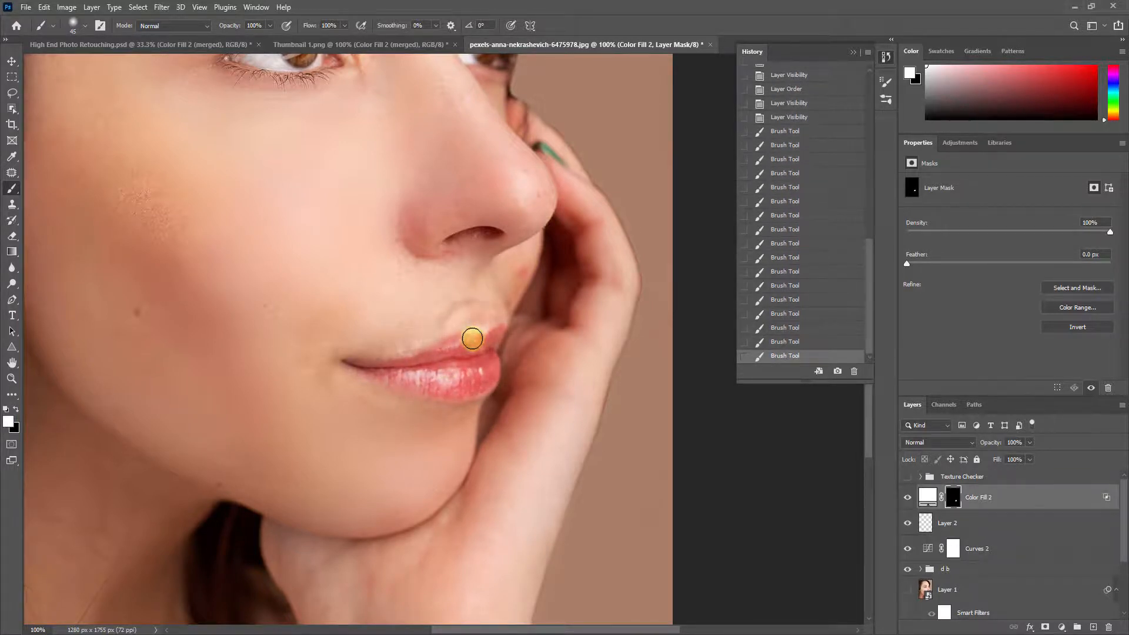
- Undo the latest upper-lip strokes and paint black along the upper lip's edge on the mask to remove gloss spill
{"action": "key", "text": "ctrl+z"}
{"action": "key", "text": "ctrl+z"}
{"action": "key", "text": "ctrl+z"}
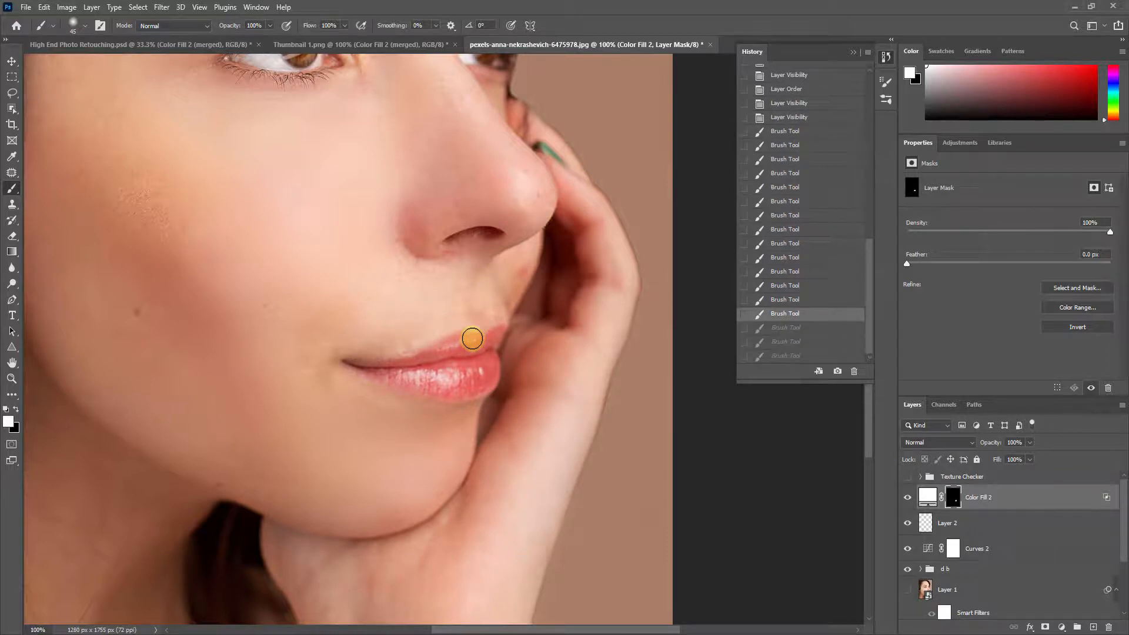
{"action": "key", "text": "ctrl+z"}
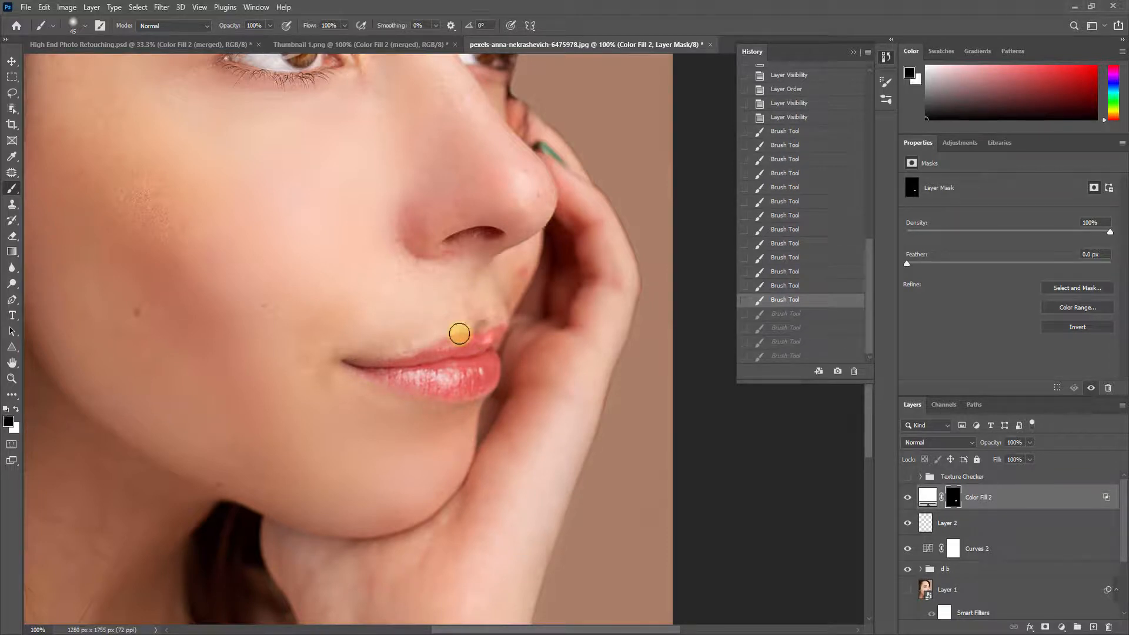
{"action": "mouse_move", "coordinate": [459, 333]}
{"action": "left_mouse_down"}
{"action": "mouse_move", "coordinate": [433, 337]}
{"action": "mouse_move", "coordinate": [478, 322]}
{"action": "left_mouse_up"}
{"action": "left_click_drag", "start_coordinate": [485, 323], "coordinate": [459, 331]}
- Reduce the Color Fill 2 layer's opacity to 80% and compare the whole portrait with the gloss on and off
{"action": "key", "text": "ctrl+minus"}
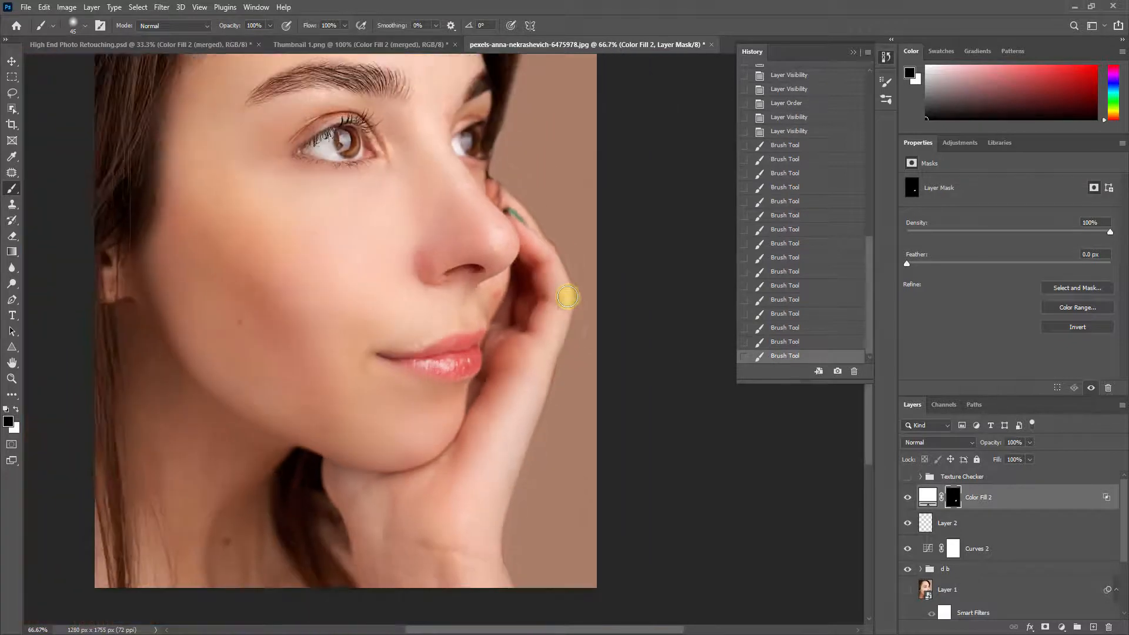
{"action": "key", "text": "ctrl+minus"}
{"action": "key", "text": "v"}
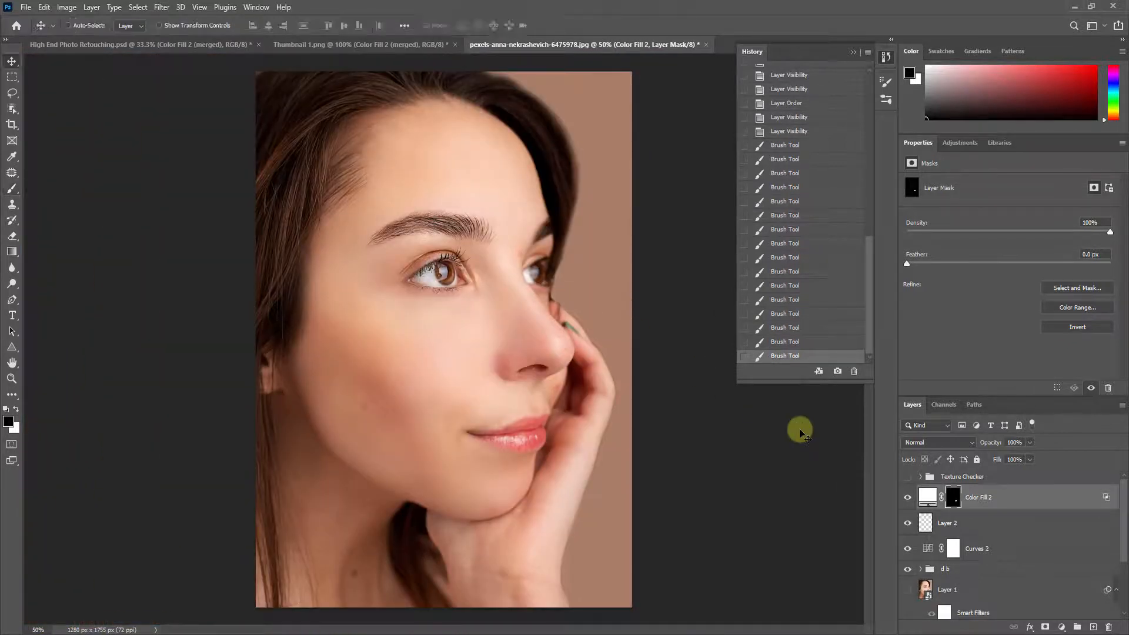
{"action": "left_click", "coordinate": [907, 497]}
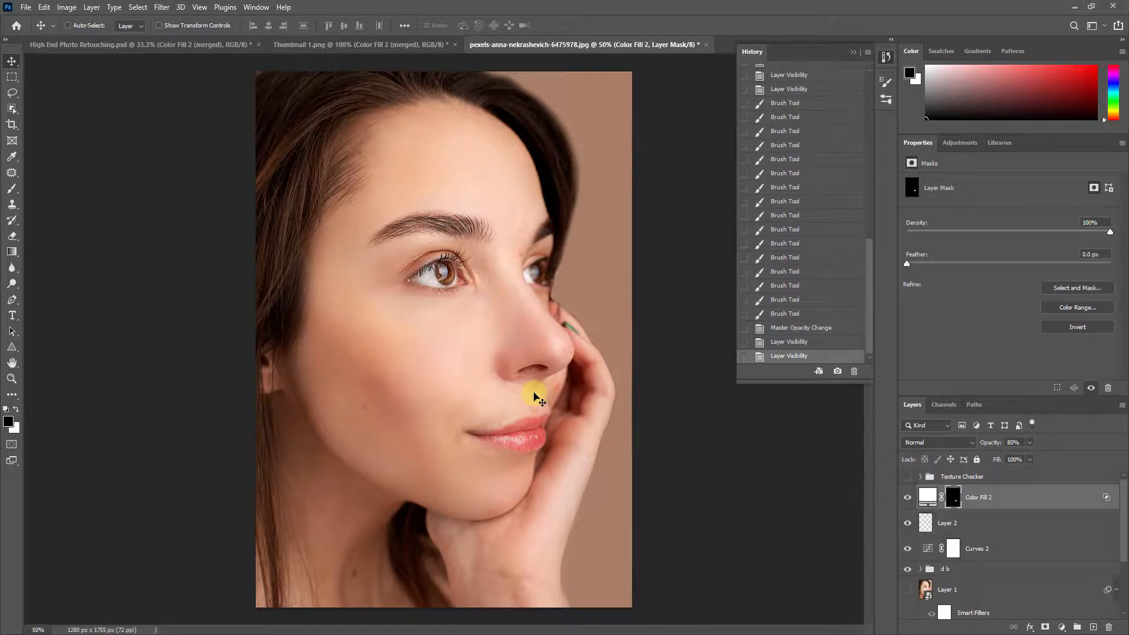
- Add a Curves adjustment layer above Color Fill 2 and brighten the image by raising the curve at the iris tone
{"action": "left_click", "coordinate": [1062, 627]}
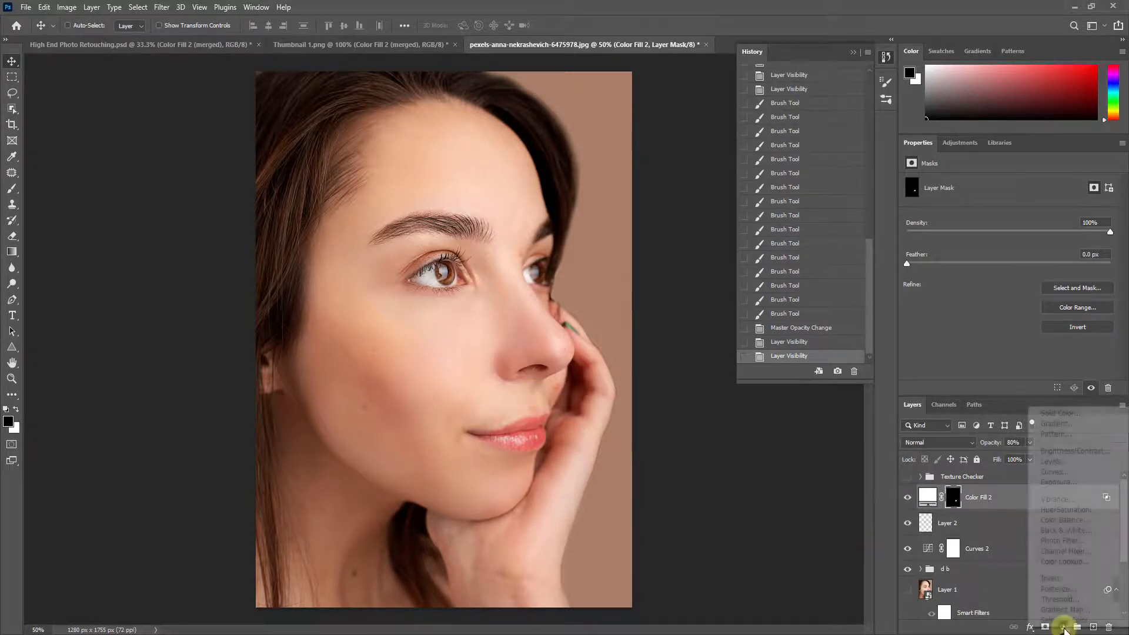
{"action": "left_click", "coordinate": [1064, 469]}
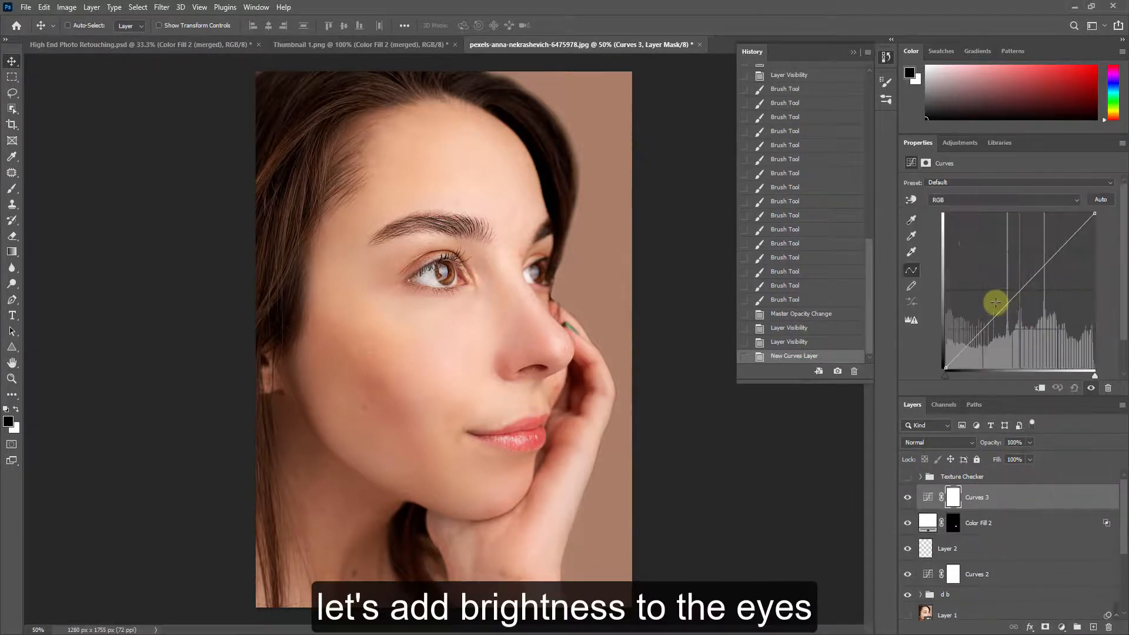
{"action": "left_click", "coordinate": [910, 200]}
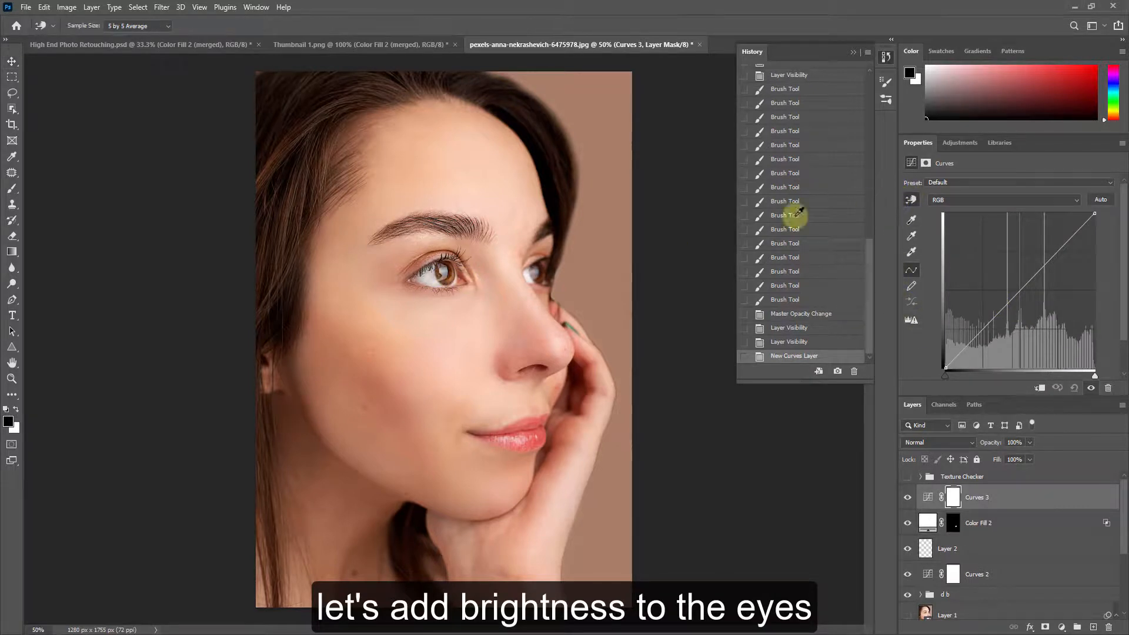
{"action": "left_click_drag", "start_coordinate": [451, 272], "coordinate": [457, 258]}
- Fill the Curves 3 layer mask with black to hide the brightening
{"action": "left_click", "coordinate": [951, 500]}
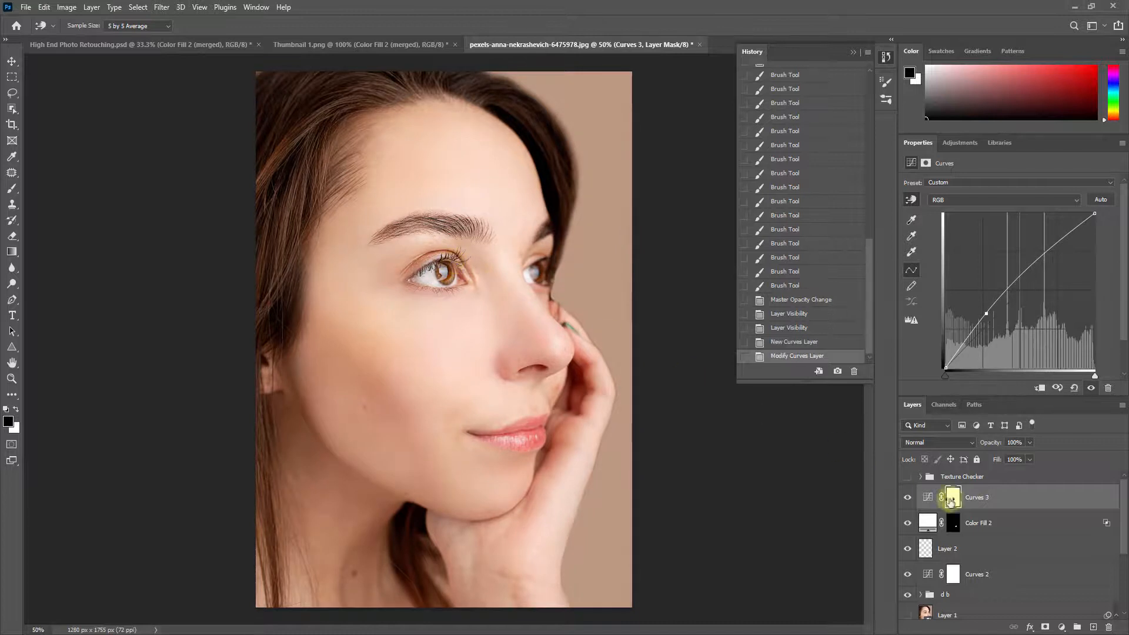
{"action": "key", "text": "v"}
{"action": "key", "text": "alt+BackSpace"}
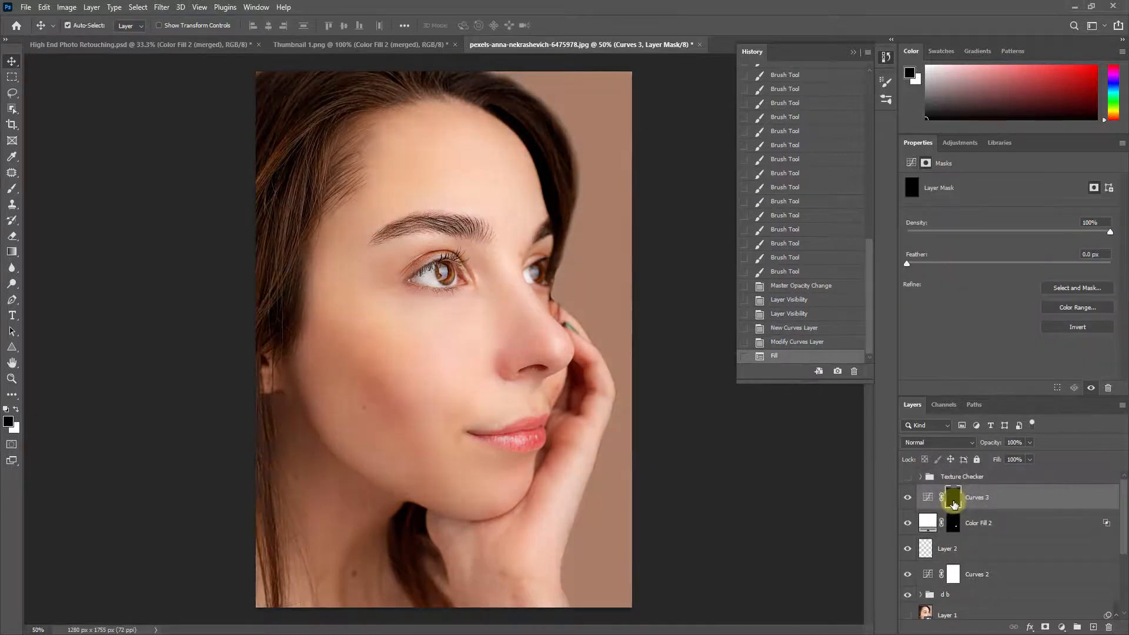
- Paint white at 10% flow on the Curves 3 mask over the nearer eye's iris and white to brighten them
{"action": "key", "text": "ctrl+plus"}
{"action": "left_click_drag", "start_coordinate": [543, 283], "coordinate": [478, 386]}
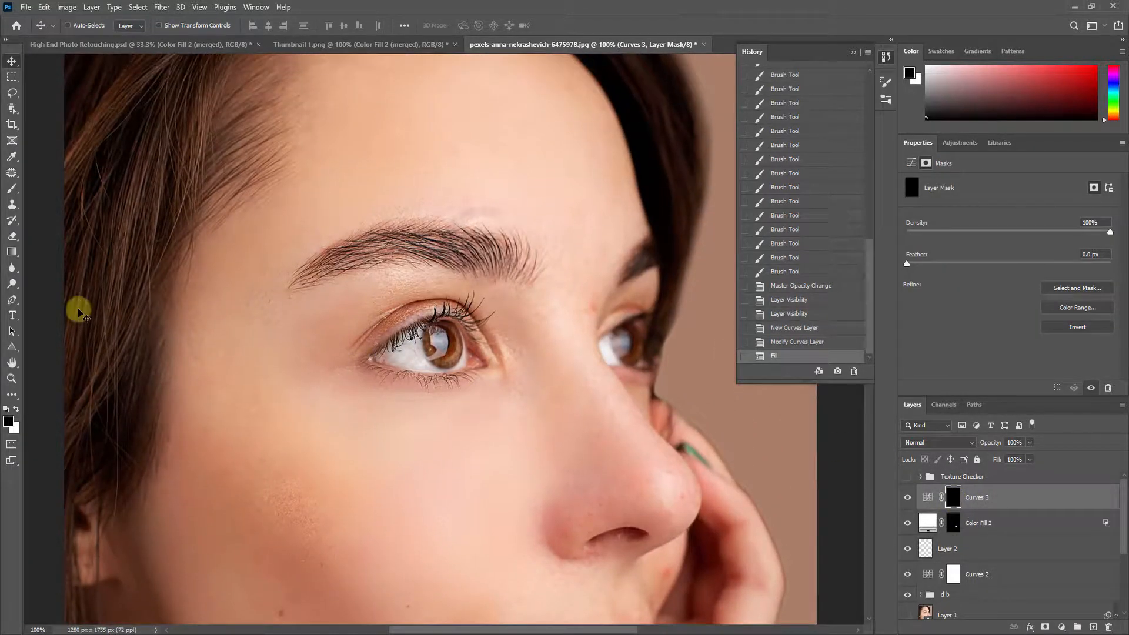
{"action": "key", "text": "b"}
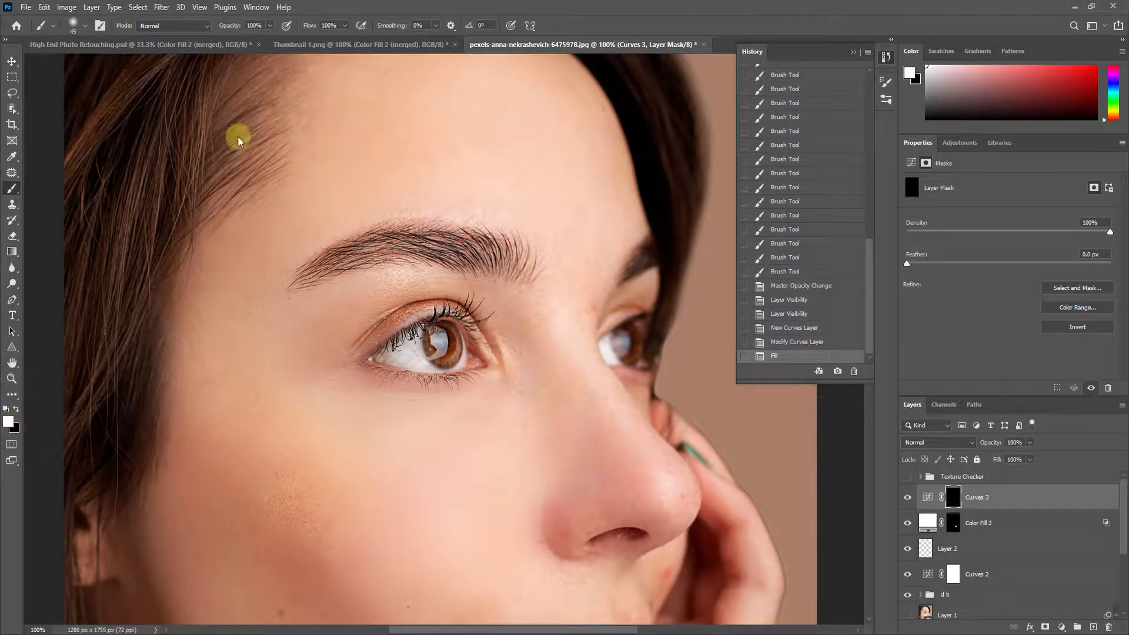
{"action": "type", "text": "10"}
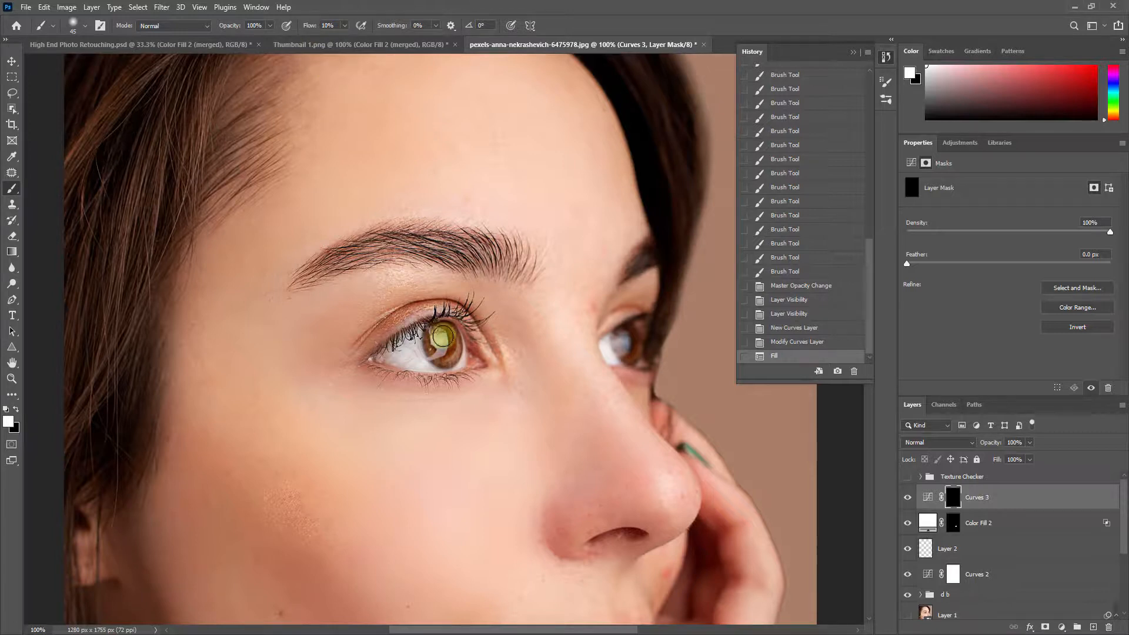
{"action": "type", "text": "["}
{"action": "mouse_move", "coordinate": [446, 354]}
{"action": "left_mouse_down"}
{"action": "mouse_move", "coordinate": [442, 339]}
{"action": "mouse_move", "coordinate": [452, 350]}
{"action": "left_mouse_up"}
{"action": "left_click_drag", "start_coordinate": [442, 353], "coordinate": [453, 346]}
{"action": "left_click_drag", "start_coordinate": [450, 349], "coordinate": [452, 351]}
{"action": "mouse_move", "coordinate": [451, 348]}
{"action": "left_mouse_down"}
{"action": "mouse_move", "coordinate": [394, 357]}
{"action": "mouse_move", "coordinate": [416, 351]}
{"action": "mouse_move", "coordinate": [399, 354]}
{"action": "mouse_move", "coordinate": [433, 366]}
{"action": "mouse_move", "coordinate": [404, 348]}
{"action": "mouse_move", "coordinate": [385, 356]}
{"action": "mouse_move", "coordinate": [465, 358]}
{"action": "mouse_move", "coordinate": [404, 348]}
{"action": "left_mouse_up"}
- Brush white over the farther eye on the Curves 3 mask, and touch up the nearer eye
{"action": "key", "text": "["}
{"action": "key", "text": "["}
{"action": "mouse_move", "coordinate": [605, 345]}
{"action": "left_mouse_down"}
{"action": "mouse_move", "coordinate": [630, 355]}
{"action": "mouse_move", "coordinate": [629, 339]}
{"action": "mouse_move", "coordinate": [620, 349]}
{"action": "mouse_move", "coordinate": [635, 333]}
{"action": "mouse_move", "coordinate": [626, 353]}
{"action": "mouse_move", "coordinate": [640, 340]}
{"action": "mouse_move", "coordinate": [643, 353]}
{"action": "mouse_move", "coordinate": [612, 340]}
{"action": "mouse_move", "coordinate": [635, 325]}
{"action": "left_mouse_up"}
{"action": "key", "text": "bracketright"}
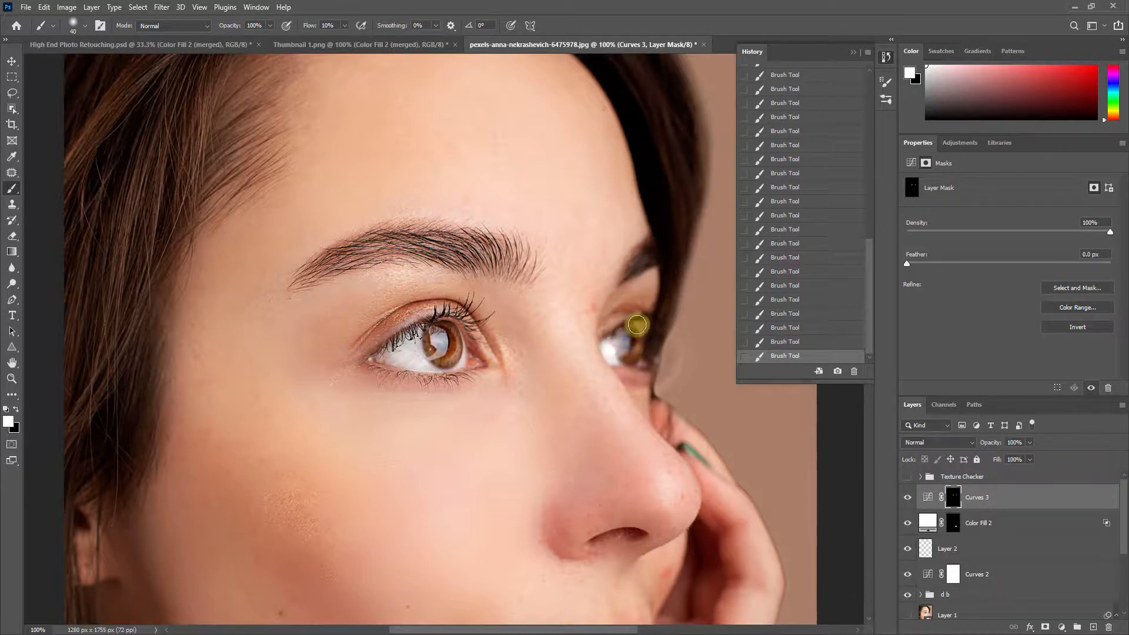
{"action": "mouse_move", "coordinate": [461, 342]}
{"action": "left_mouse_down"}
{"action": "mouse_move", "coordinate": [431, 359]}
{"action": "mouse_move", "coordinate": [471, 320]}
{"action": "mouse_move", "coordinate": [352, 353]}
{"action": "left_mouse_up"}
- Compare the eyes with the Curves 3 layer off and on
{"action": "key", "text": "x"}
{"action": "left_click", "coordinate": [907, 498]}
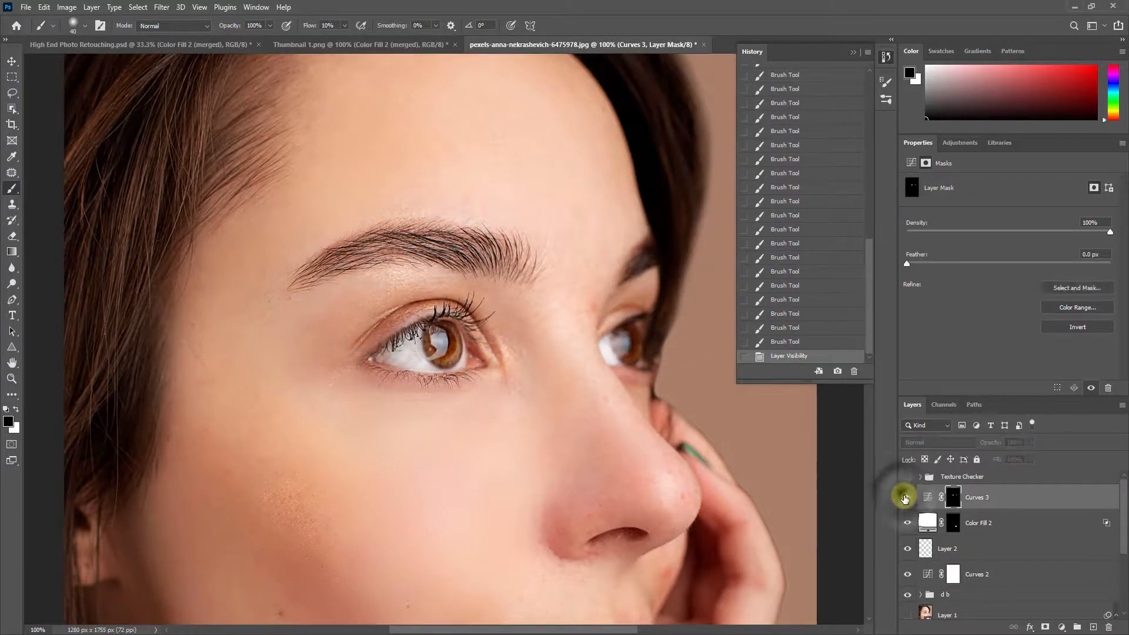
{"action": "left_click", "coordinate": [906, 498]}
- Group all retouching layers from Curves 3 down to patch, leaving the Texture Checker and Background outside
{"action": "key", "text": "ctrl+minus"}
{"action": "key", "text": "ctrl+minus"}
{"action": "key", "text": "ctrl+minus"}
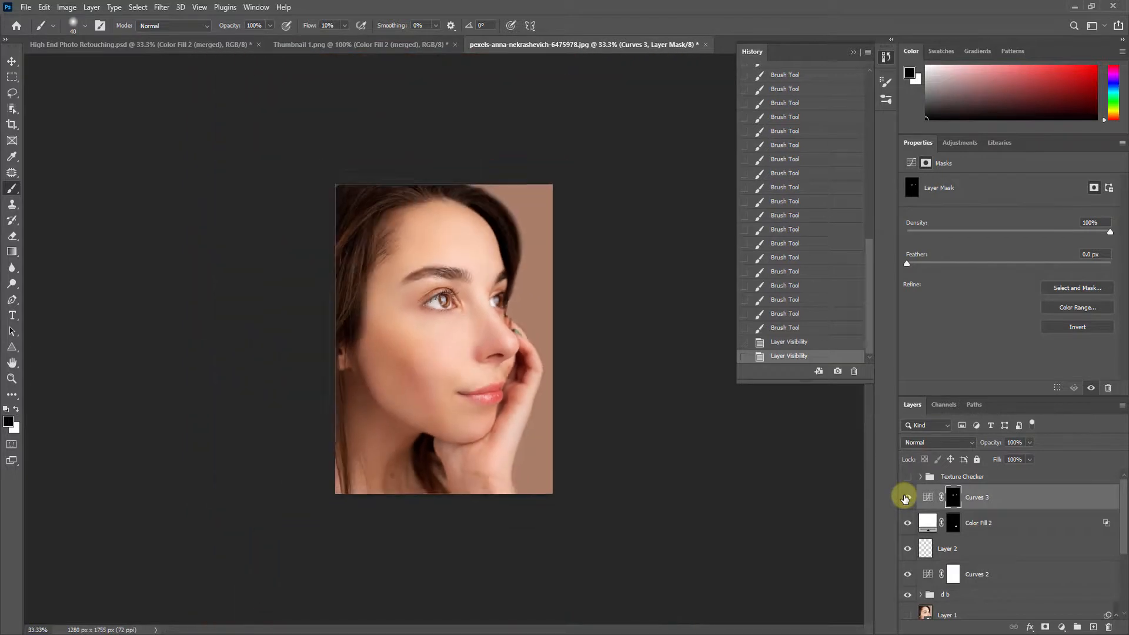
{"action": "key", "text": "ctrl+minus"}
{"action": "scroll", "coordinate": [983, 559], "scroll_direction": "down", "scroll_amount": 4}
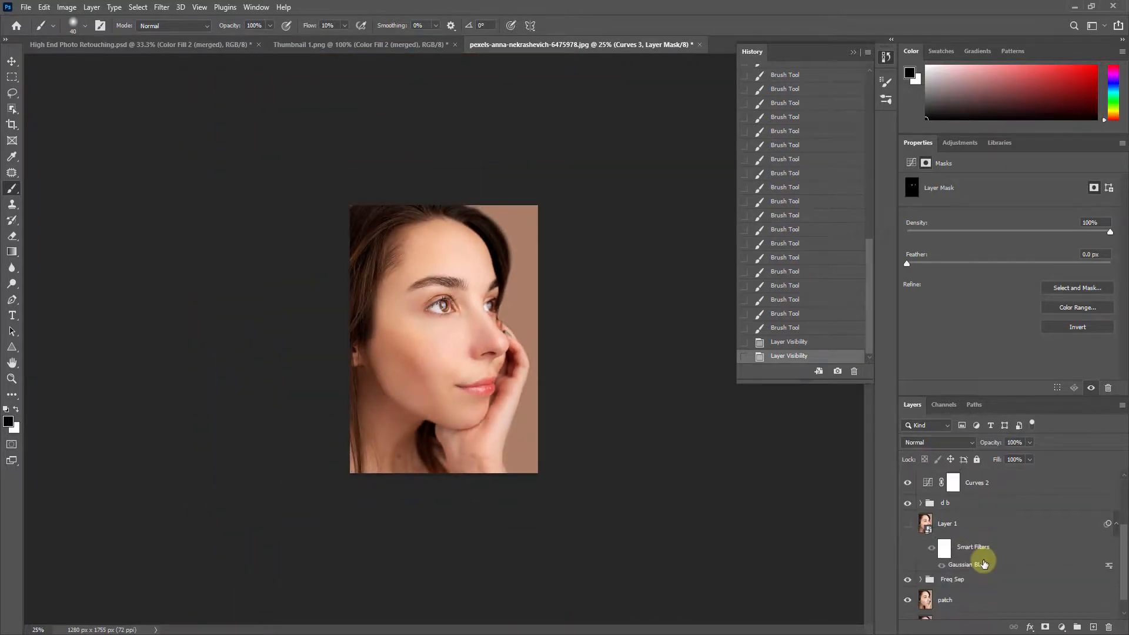
{"action": "left_click", "coordinate": [981, 584], "text": "shift"}
{"action": "key", "text": "ctrl+g"}
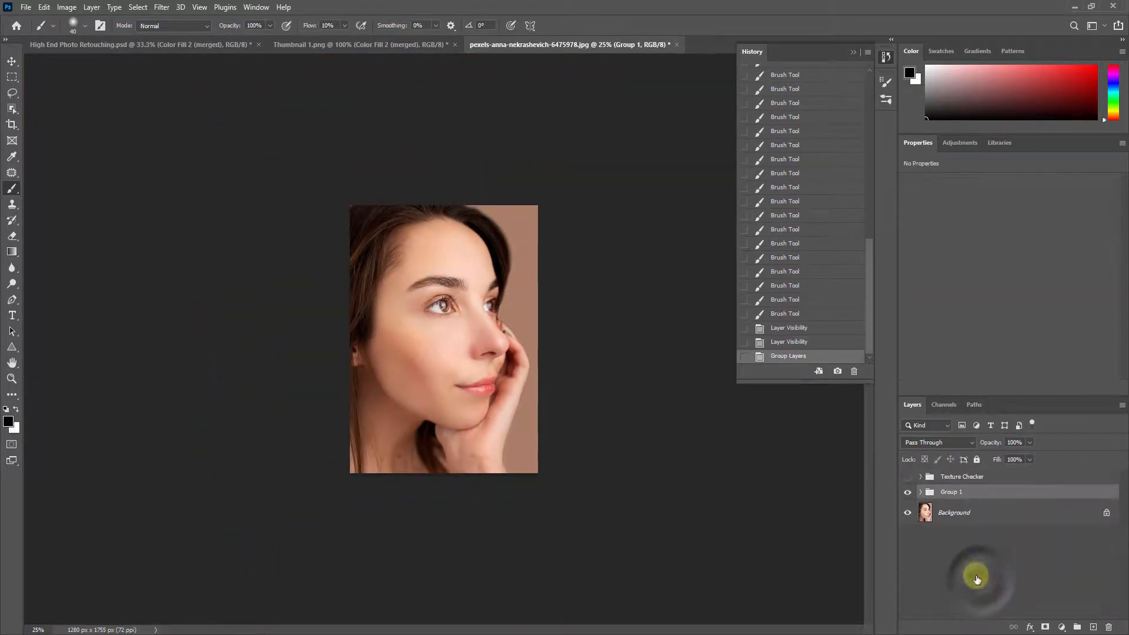
- Compare the original portrait with the retouched one by repeatedly switching Group 1 off and on
{"action": "left_click", "coordinate": [907, 494]}
{"action": "left_click", "coordinate": [908, 494]}
{"action": "left_click", "coordinate": [908, 494]}
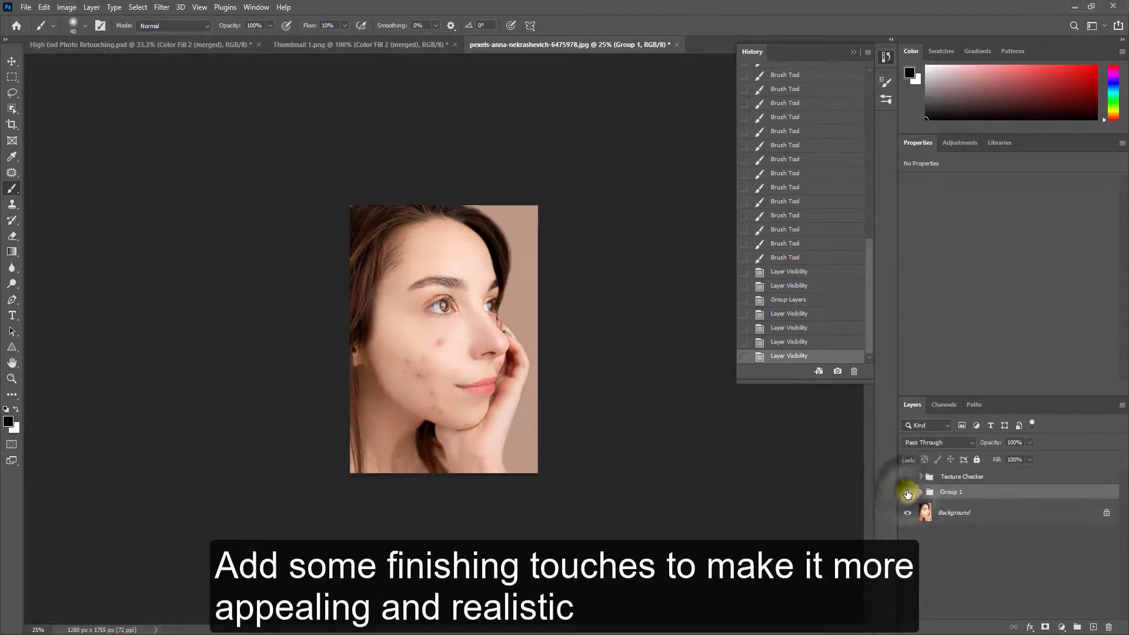
{"action": "left_click", "coordinate": [907, 494]}
{"action": "left_click", "coordinate": [907, 494]}
{"action": "left_click", "coordinate": [908, 494]}
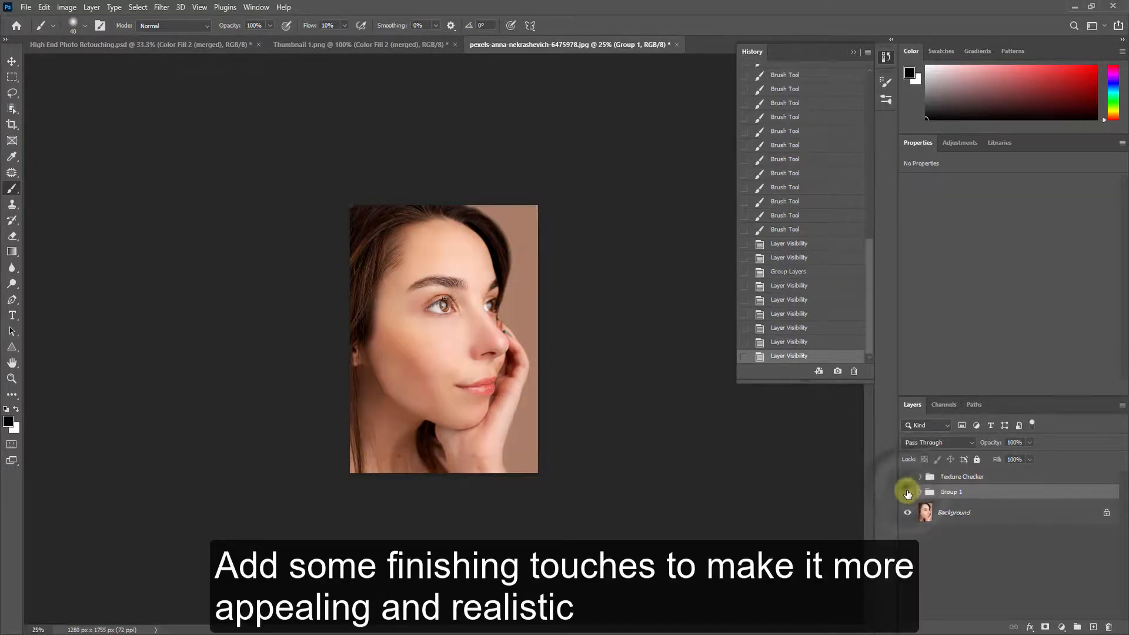
{"action": "left_click", "coordinate": [907, 494]}
{"action": "left_click", "coordinate": [908, 494]}
{"action": "left_click", "coordinate": [907, 494]}
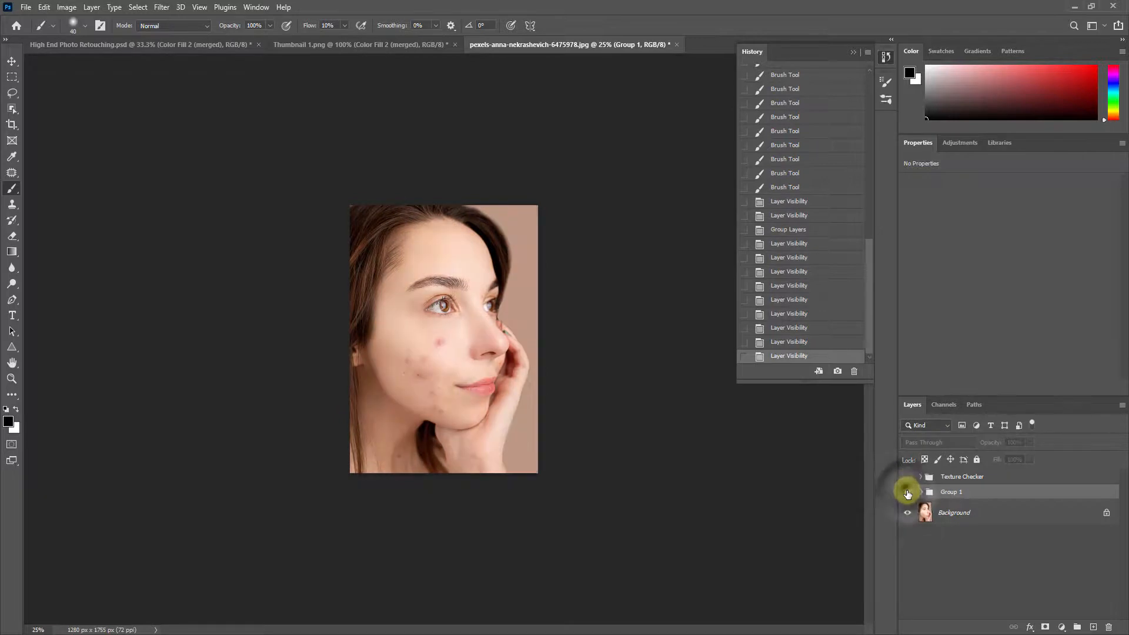
{"action": "left_click", "coordinate": [908, 494]}
- Select the blur layer in the Freq Sep group and lasso the shaded cheek area with an 18 px feather
{"action": "key", "text": "ctrl+plus"}
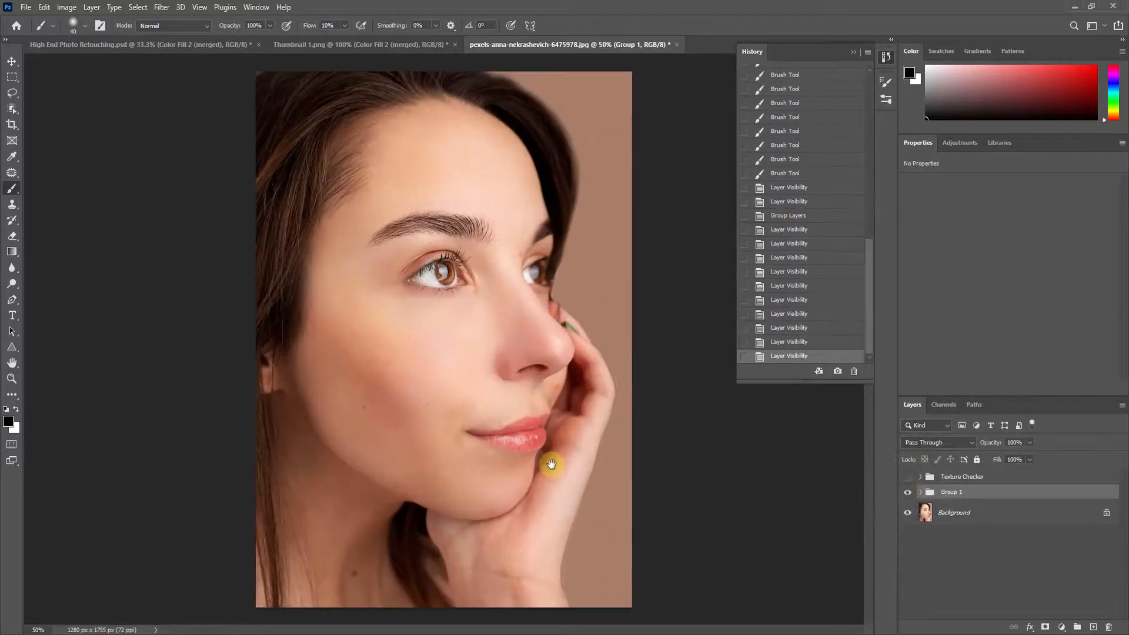
{"action": "left_click", "coordinate": [921, 492]}
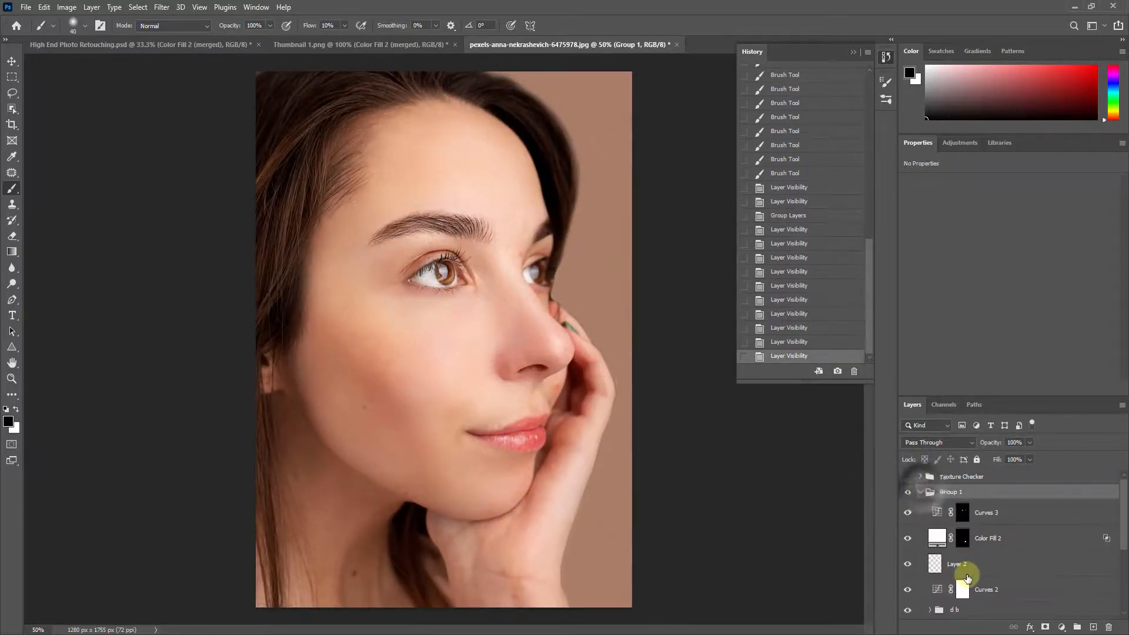
{"action": "scroll", "coordinate": [952, 580], "scroll_direction": "down", "scroll_amount": 5}
{"action": "left_click", "coordinate": [953, 581]}
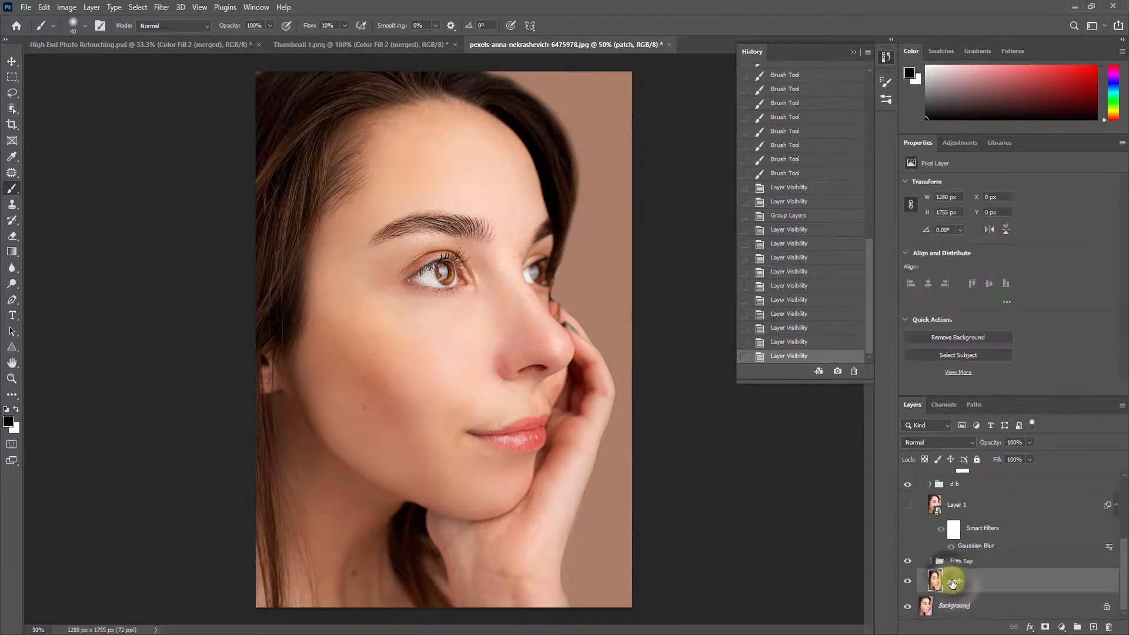
{"action": "left_click", "coordinate": [929, 560]}
{"action": "left_click", "coordinate": [961, 562]}
{"action": "key", "text": "l"}
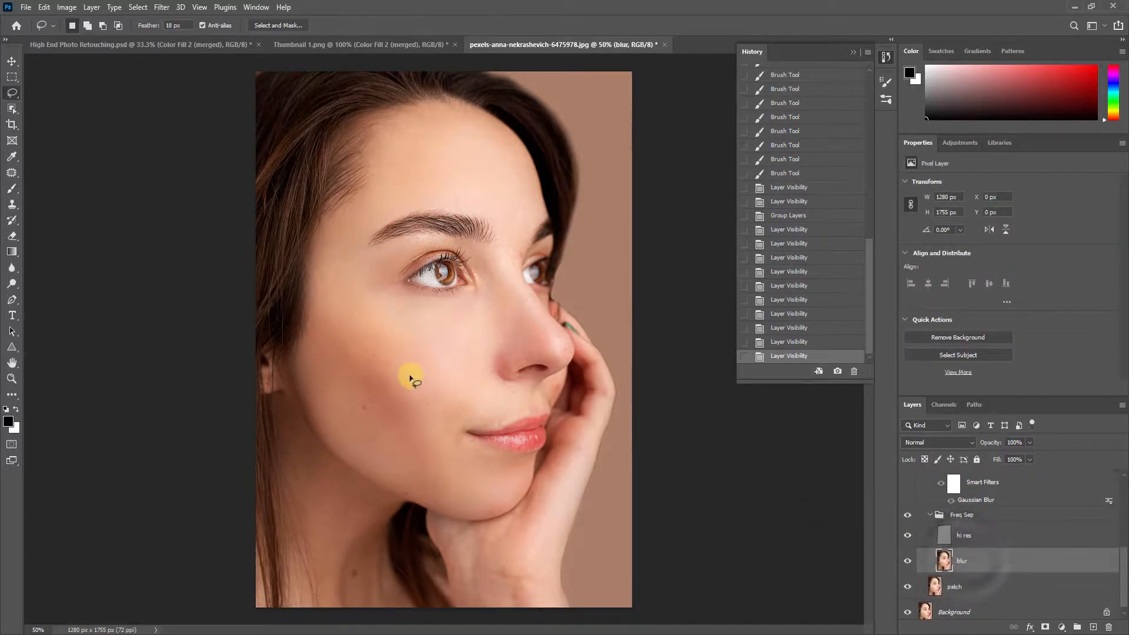
{"action": "mouse_move", "coordinate": [401, 358]}
{"action": "left_mouse_down"}
{"action": "mouse_move", "coordinate": [342, 332]}
{"action": "mouse_move", "coordinate": [331, 356]}
{"action": "mouse_move", "coordinate": [406, 404]}
{"action": "left_mouse_up"}
- Apply an 8 px Gaussian Blur to the selected cheek area, deselect it, and compare the history states before and after
{"action": "left_click", "coordinate": [161, 7]}
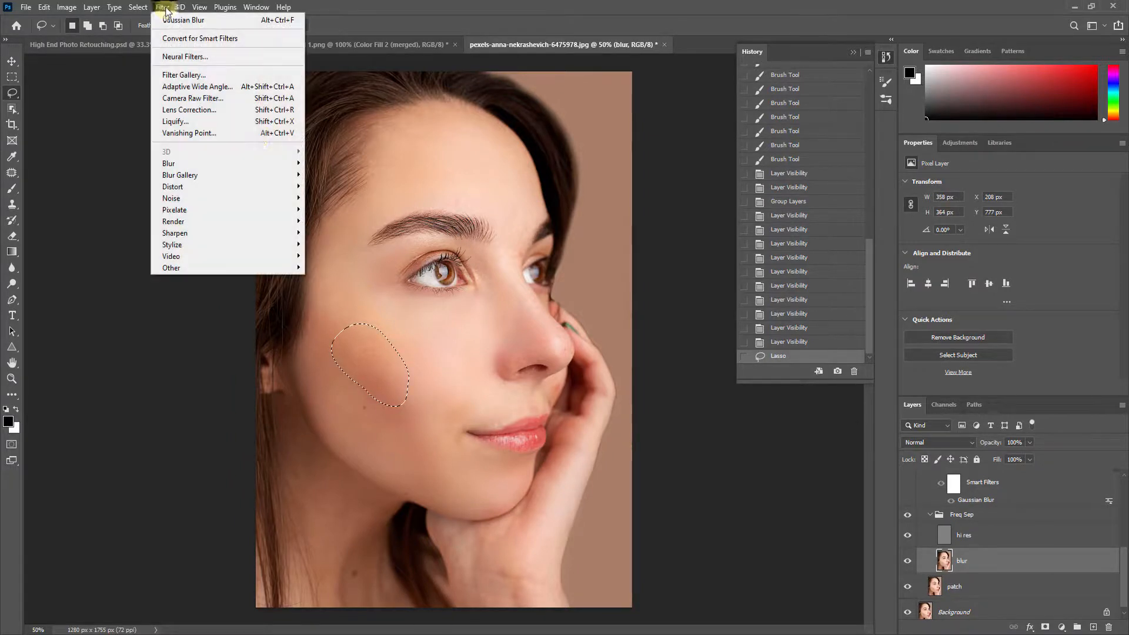
{"action": "mouse_move", "coordinate": [276, 161]}
{"action": "left_click", "coordinate": [338, 211]}
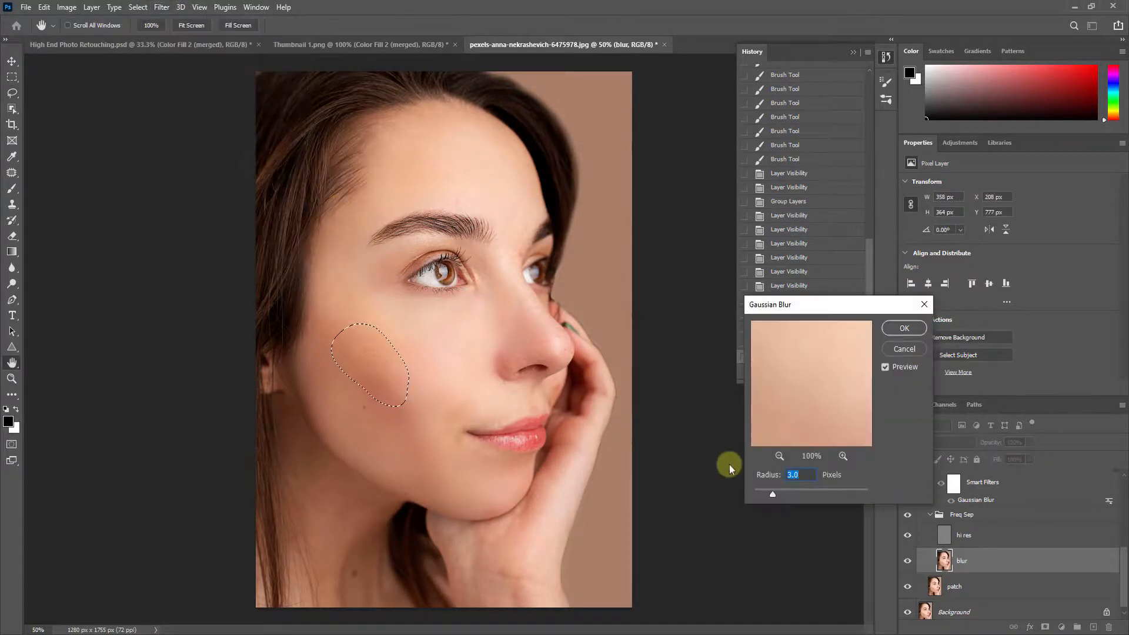
{"action": "left_click_drag", "start_coordinate": [797, 494], "coordinate": [801, 494]}
{"action": "left_click_drag", "start_coordinate": [798, 497], "coordinate": [785, 492]}
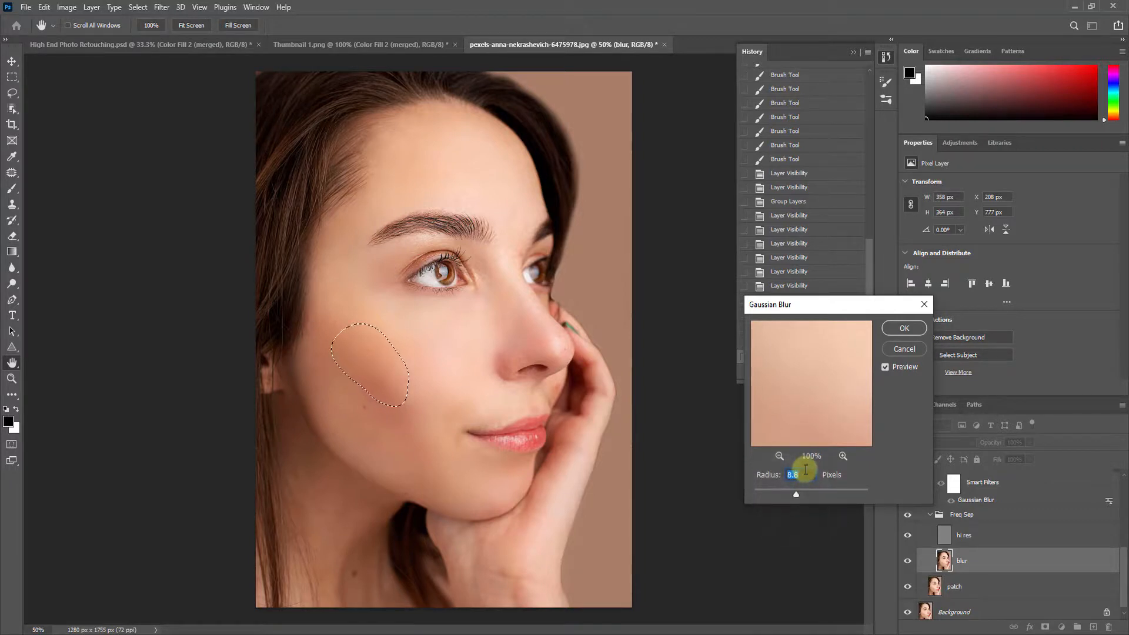
{"action": "left_click", "coordinate": [904, 328]}
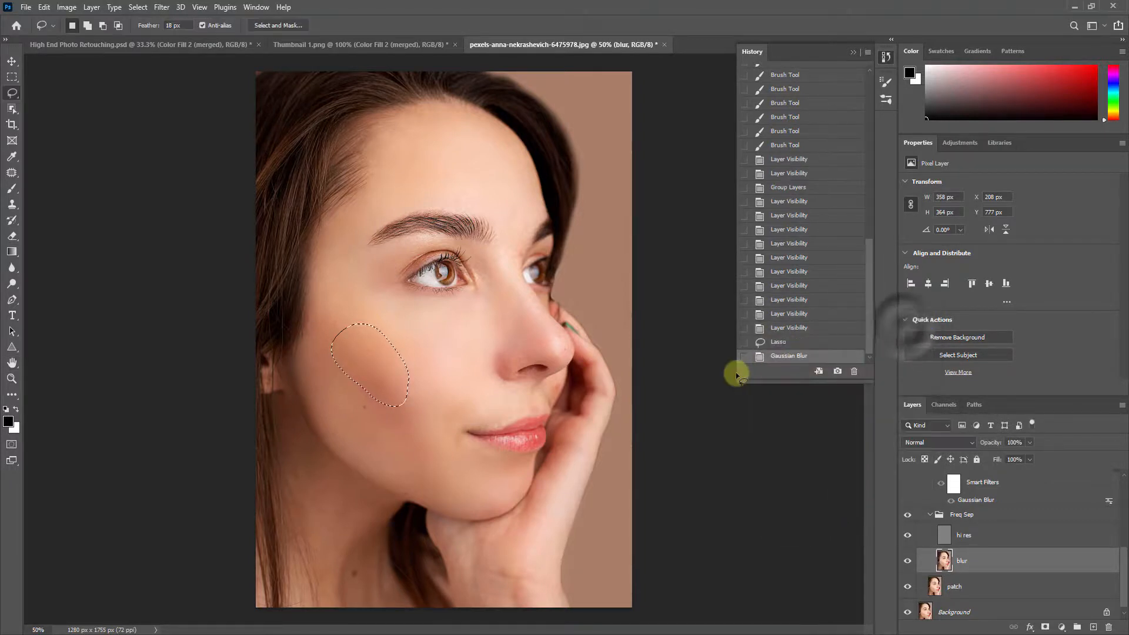
{"action": "key", "text": "ctrl+d"}
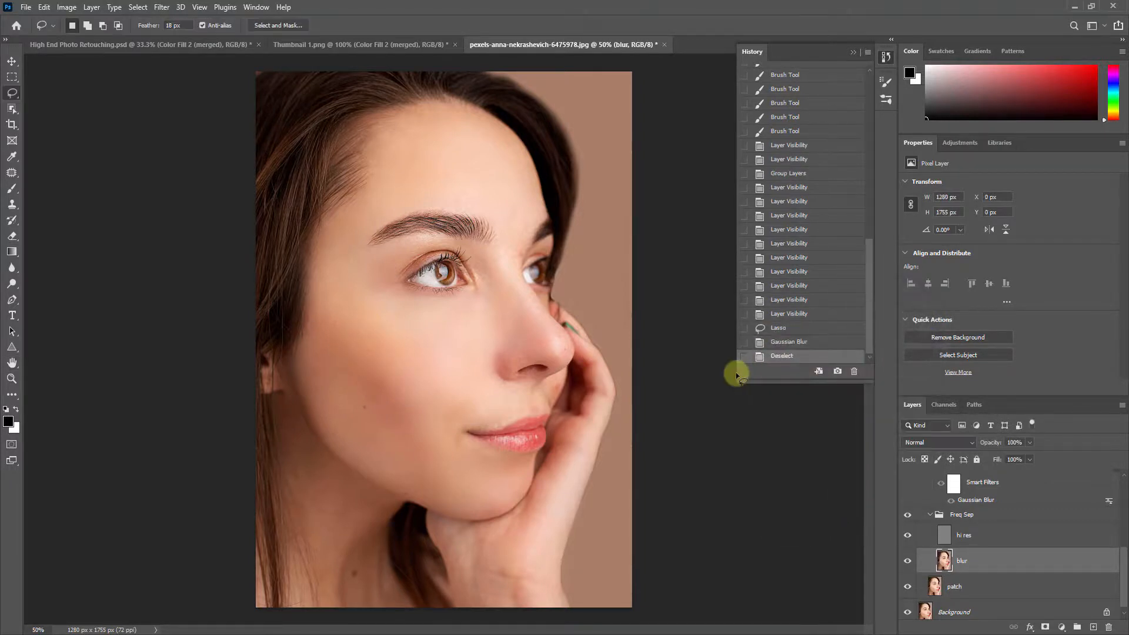
{"action": "left_click", "coordinate": [792, 314]}
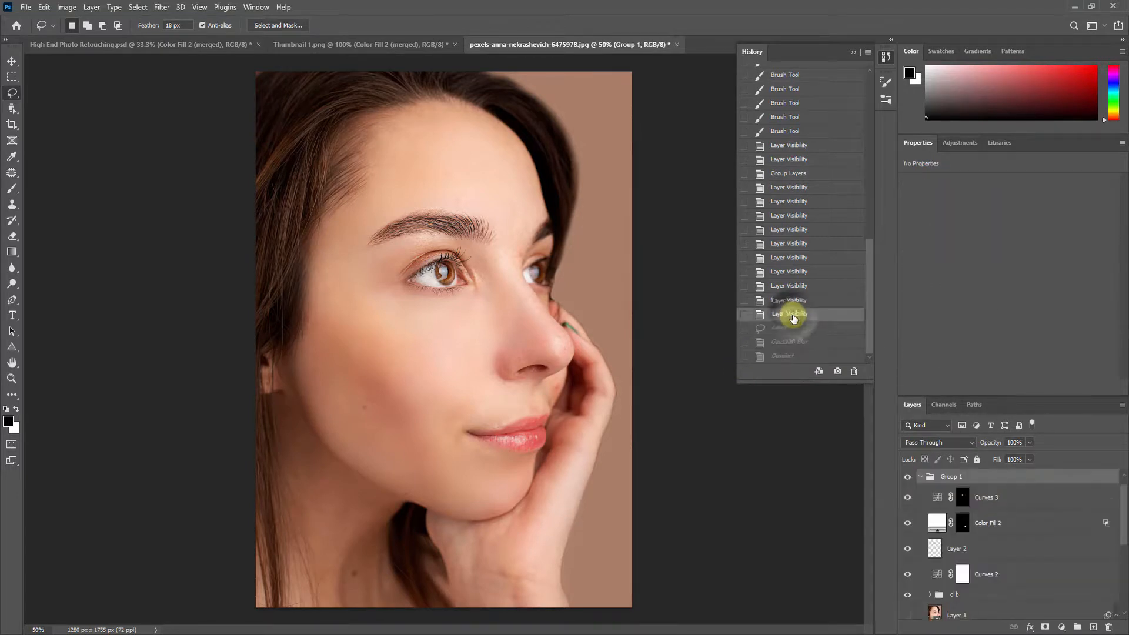
{"action": "left_click", "coordinate": [792, 357]}
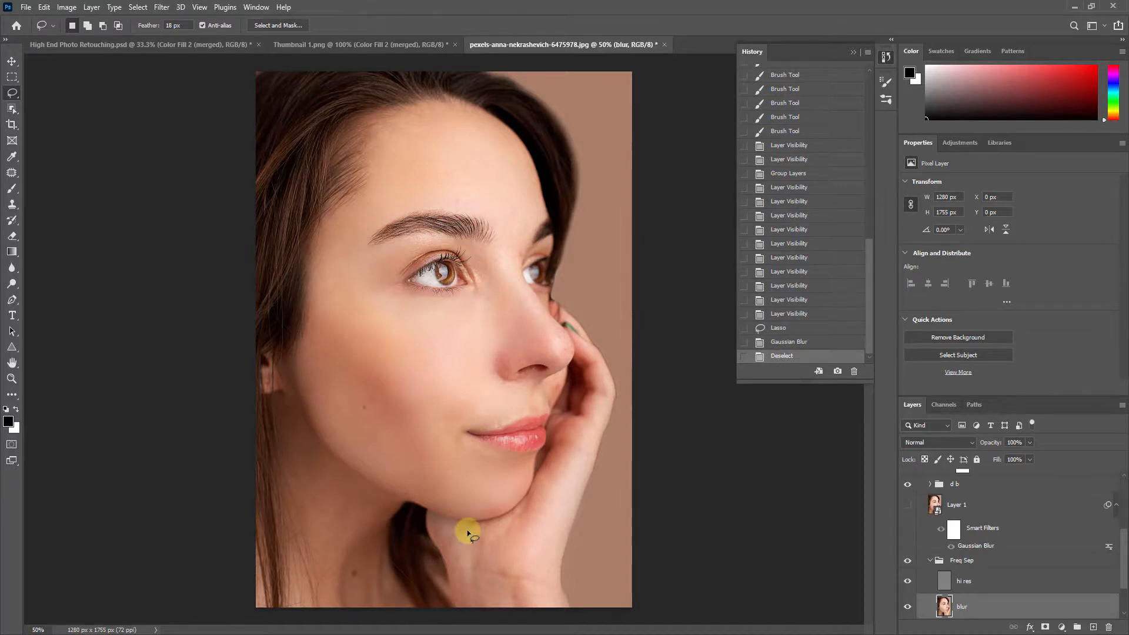
- Lasso the skin around the corner of the mouth on the blur layer, apply an 8 px Gaussian Blur, and deselect
{"action": "key", "text": "ctrl+plus"}
{"action": "key", "text": "ctrl+plus"}
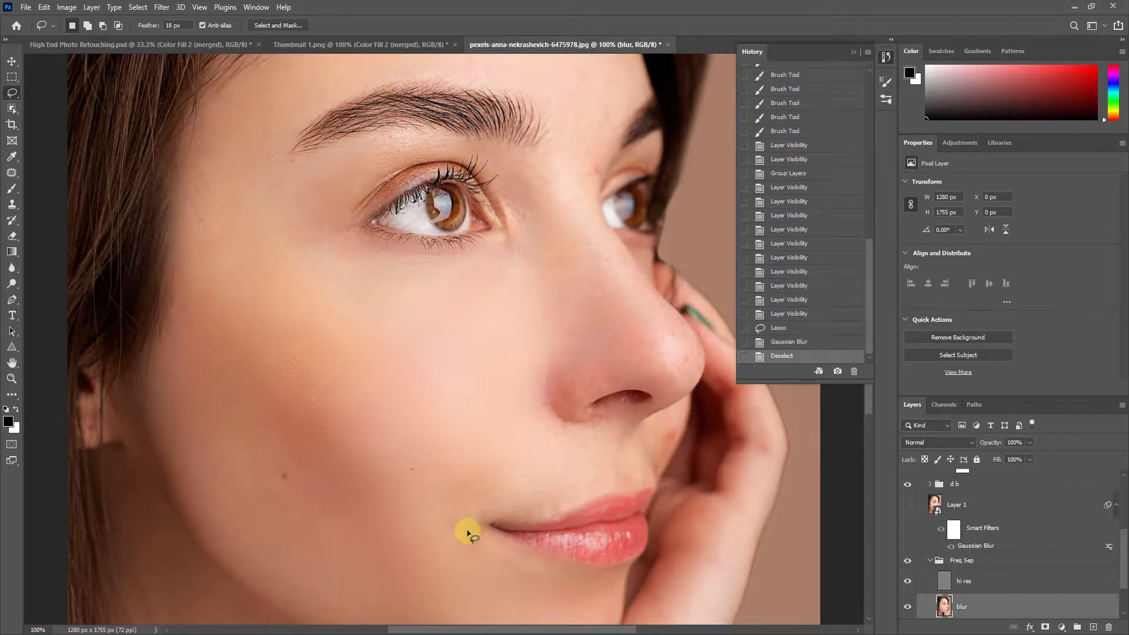
{"action": "mouse_move", "coordinate": [475, 507]}
{"action": "left_mouse_down"}
{"action": "mouse_move", "coordinate": [339, 322]}
{"action": "mouse_move", "coordinate": [381, 298]}
{"action": "mouse_move", "coordinate": [374, 264]}
{"action": "mouse_move", "coordinate": [328, 268]}
{"action": "mouse_move", "coordinate": [283, 304]}
{"action": "left_mouse_up"}
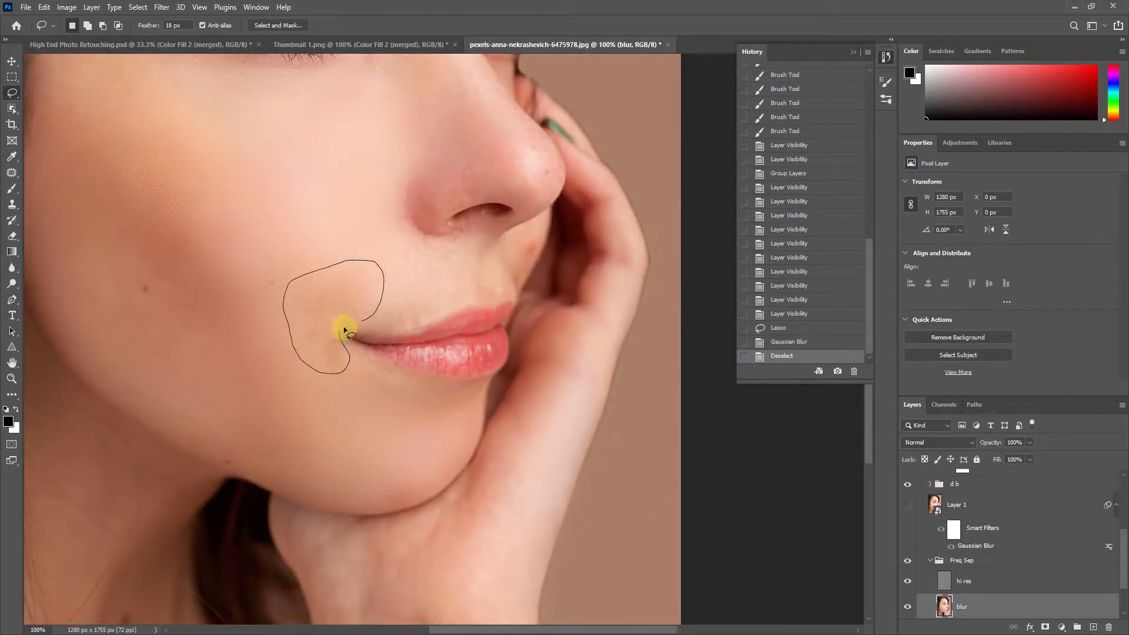
{"action": "left_click_drag", "start_coordinate": [346, 330], "coordinate": [348, 332]}
{"action": "left_click", "coordinate": [162, 7]}
{"action": "left_click", "coordinate": [264, 163]}
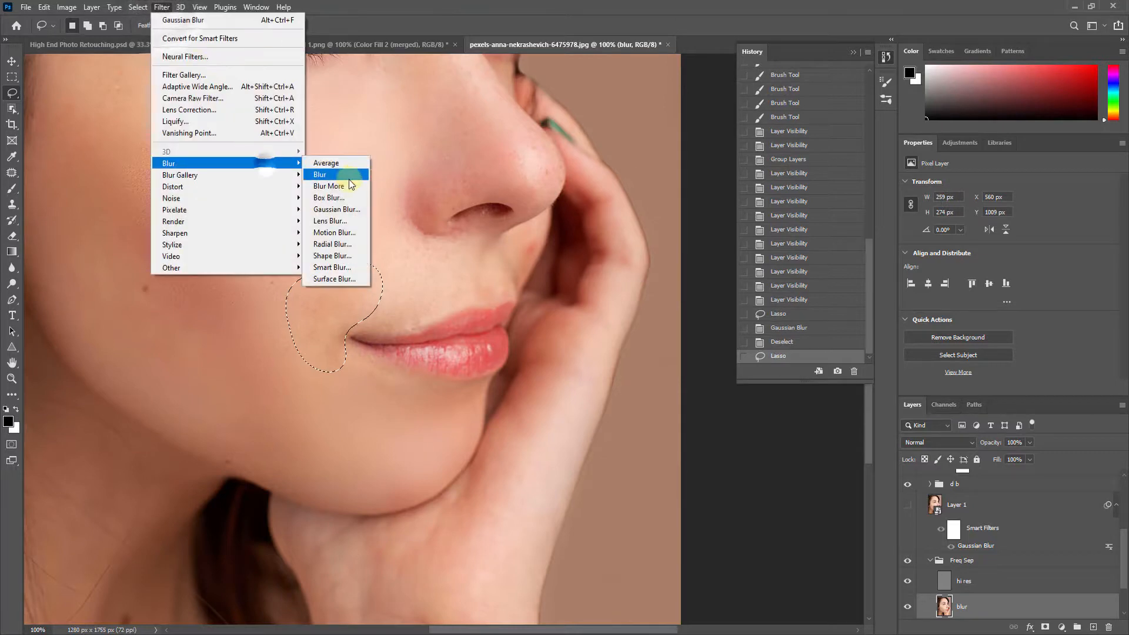
{"action": "left_click", "coordinate": [347, 209]}
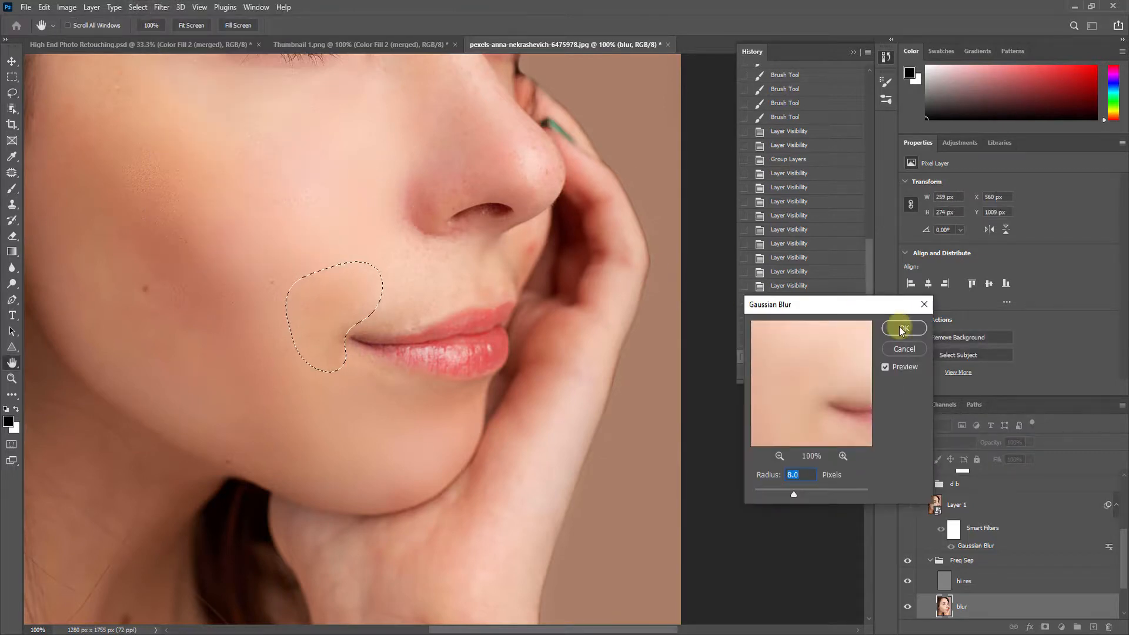
{"action": "left_click", "coordinate": [902, 329]}
{"action": "key", "text": "ctrl+d"}
- Lasso the nose from its bridge down around the tip and nostril on the blur layer with an 18 px feather
{"action": "key", "text": "ctrl+minus"}
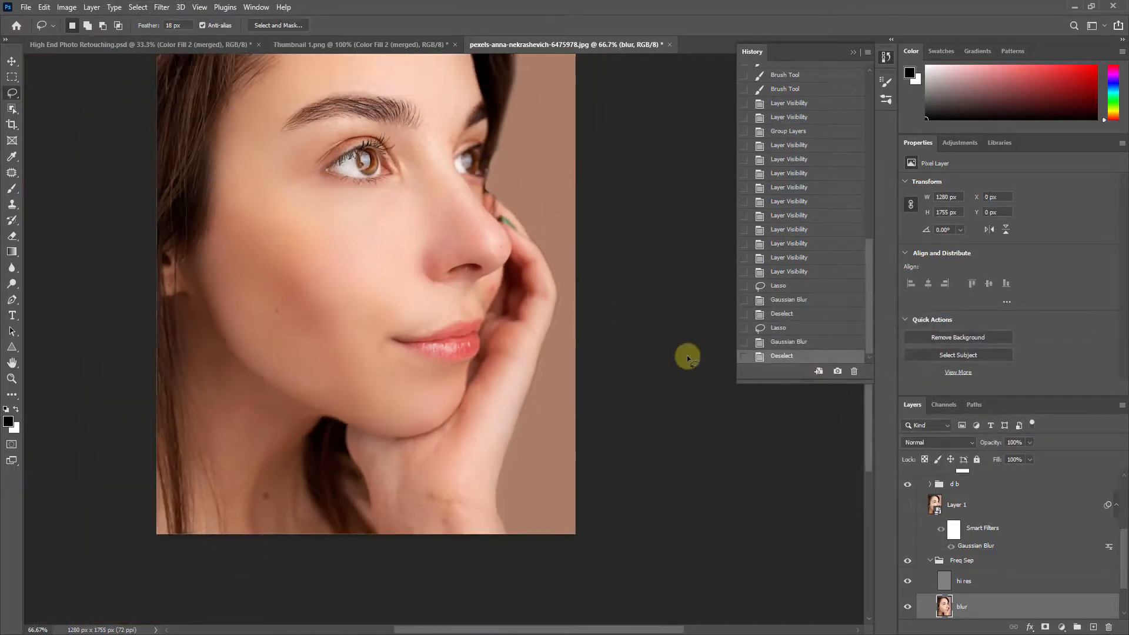
{"action": "key", "text": "ctrl+minus"}
{"action": "key", "text": "ctrl+minus"}
{"action": "key", "text": "ctrl+minus"}
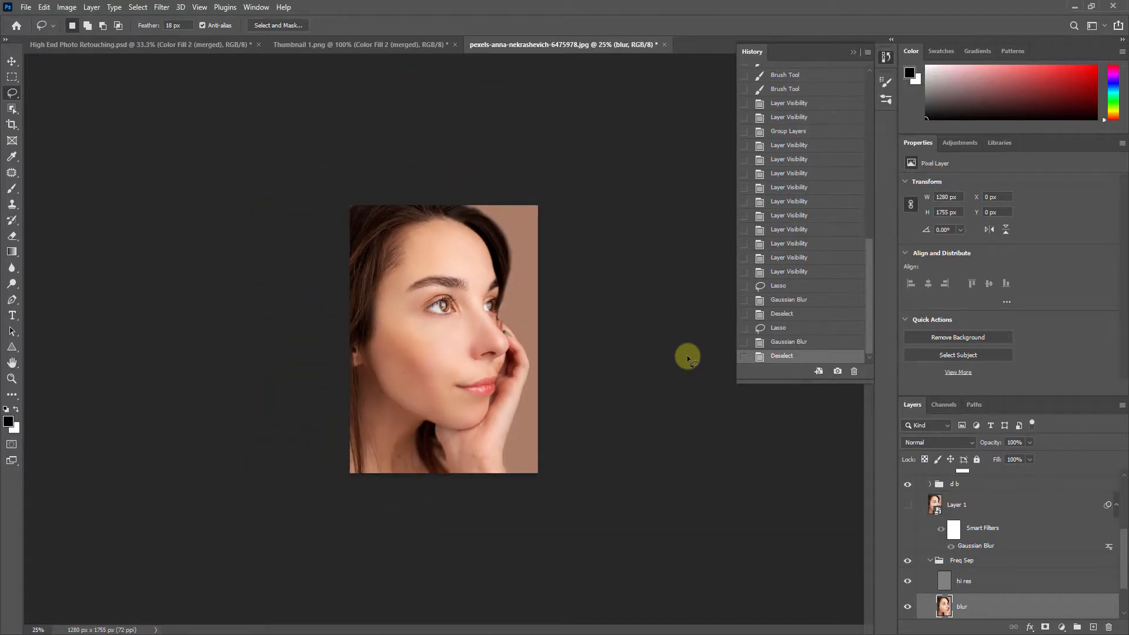
{"action": "key", "text": "ctrl+plus"}
{"action": "key", "text": "ctrl+plus"}
{"action": "key", "text": "ctrl+plus"}
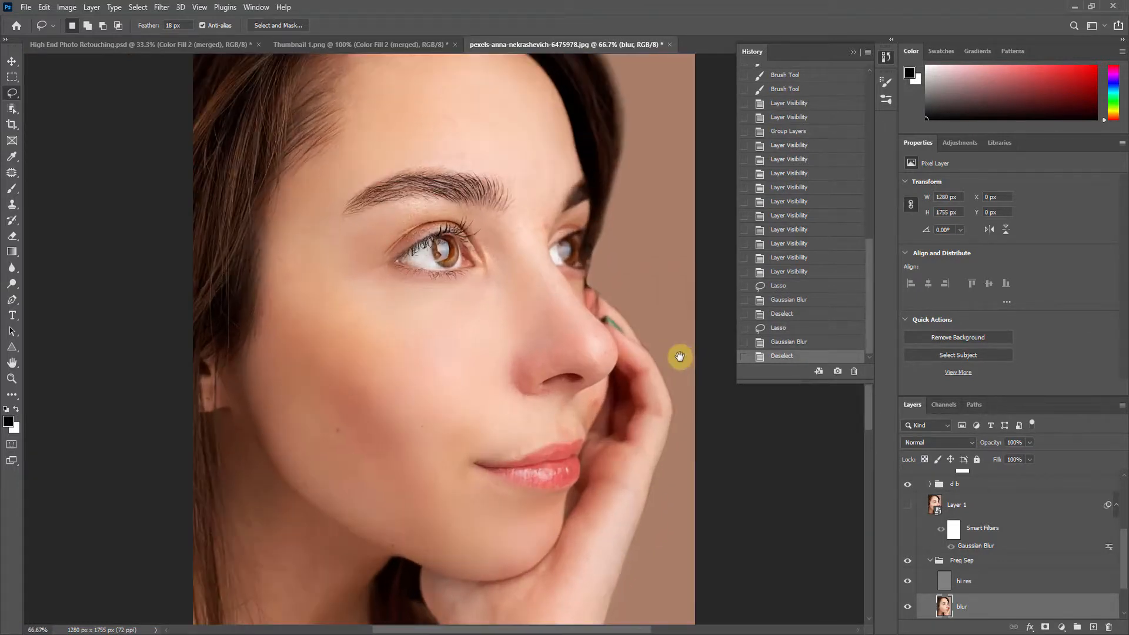
{"action": "left_click_drag", "start_coordinate": [680, 356], "coordinate": [598, 399]}
{"action": "mouse_move", "coordinate": [449, 422]}
{"action": "left_mouse_down"}
{"action": "mouse_move", "coordinate": [523, 407]}
{"action": "mouse_move", "coordinate": [532, 398]}
{"action": "mouse_move", "coordinate": [519, 377]}
{"action": "left_mouse_up"}
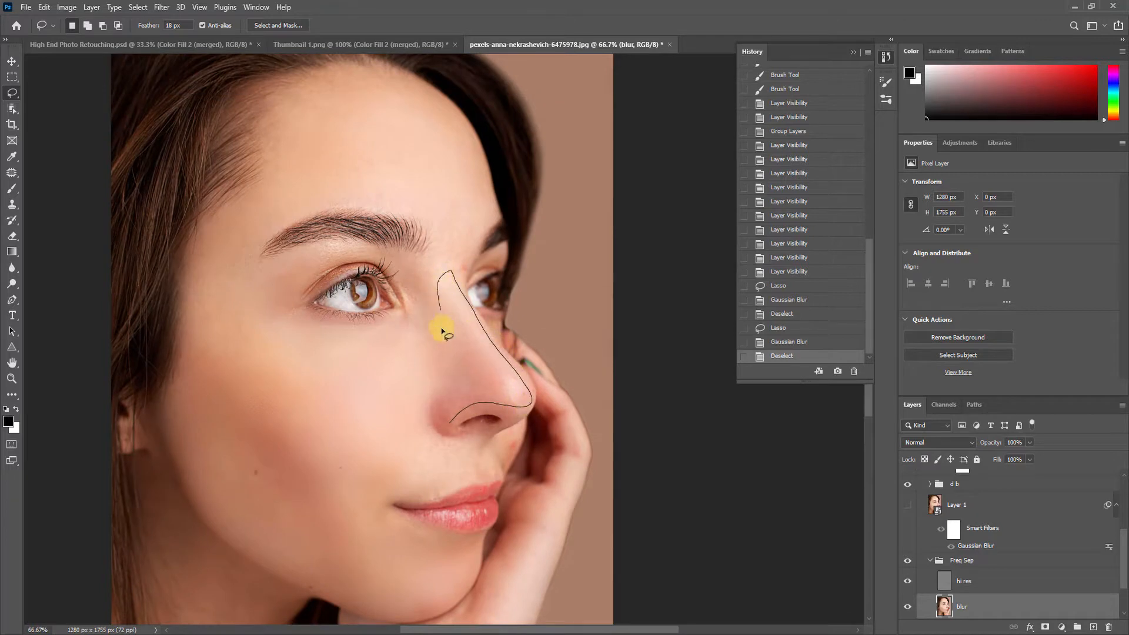
{"action": "left_click_drag", "start_coordinate": [456, 420], "coordinate": [453, 422]}
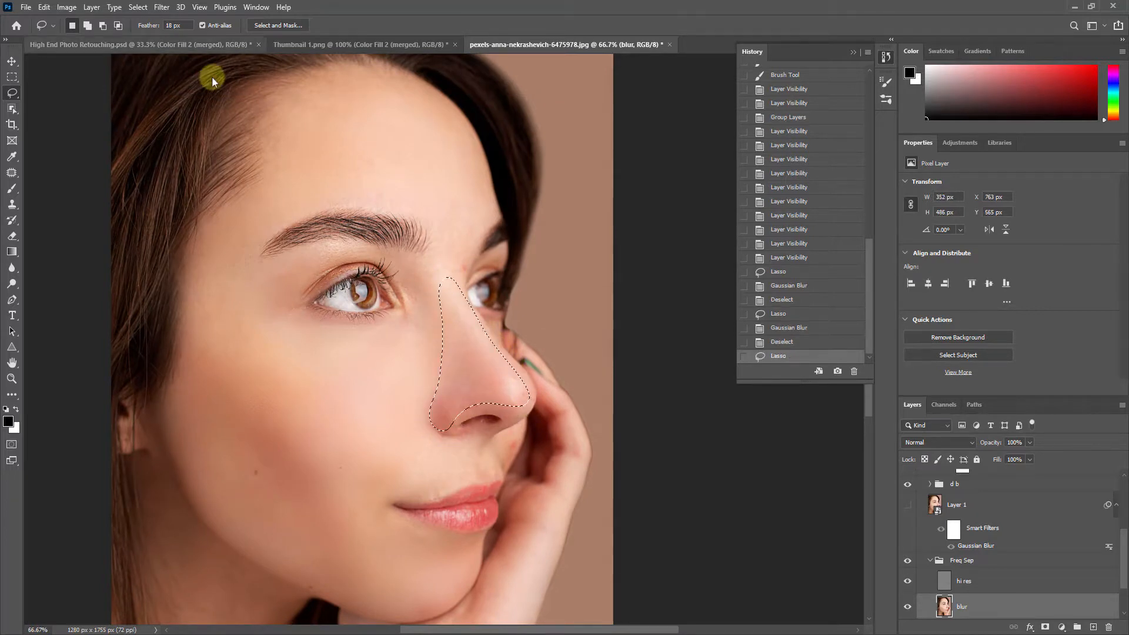
- Reapply the last Gaussian Blur to the selected nose area and deselect
{"action": "left_click", "coordinate": [162, 7]}
{"action": "left_click", "coordinate": [179, 19]}
{"action": "left_click", "coordinate": [303, 386]}
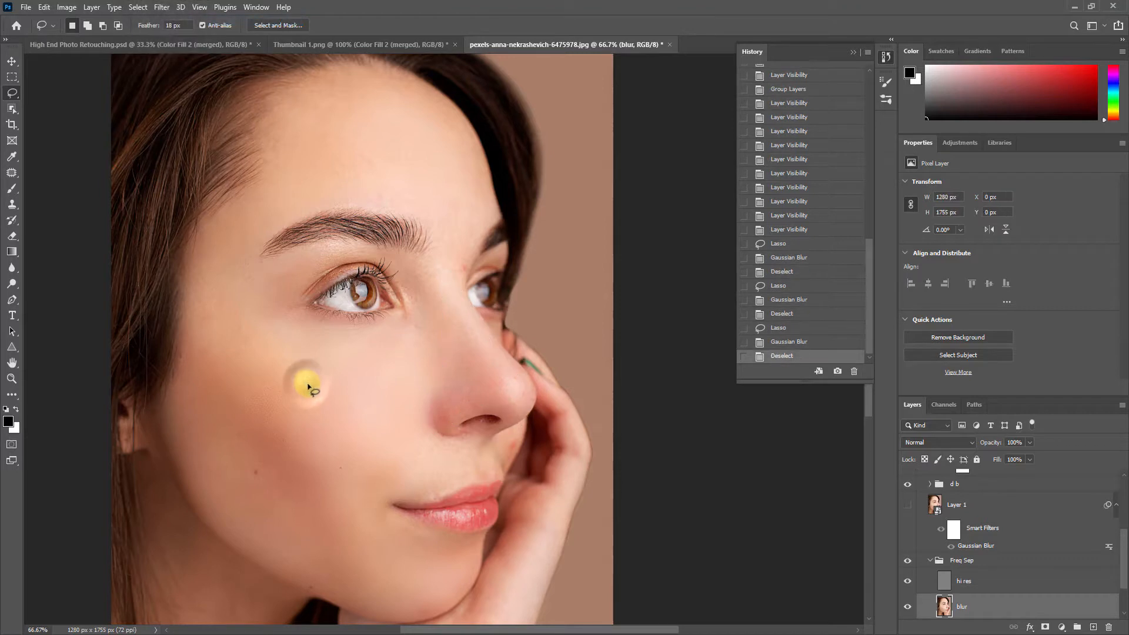
- Enlarge the visible area of the layer stack and collapse Group 1
{"action": "left_click_drag", "start_coordinate": [323, 391], "coordinate": [354, 429]}
{"action": "left_click_drag", "start_coordinate": [420, 388], "coordinate": [441, 403]}
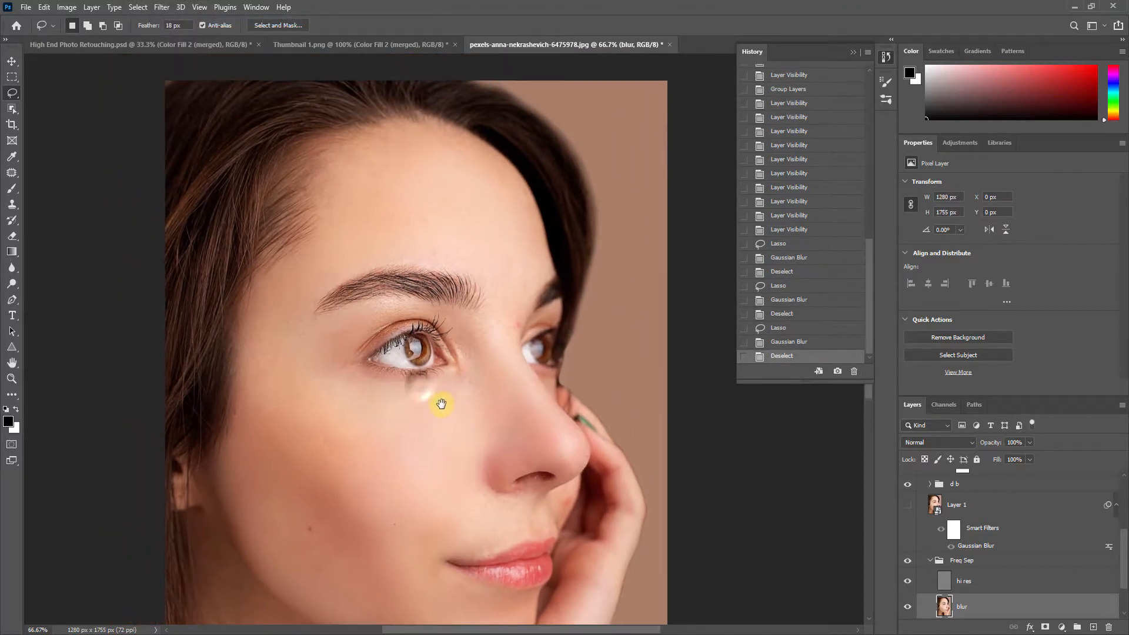
{"action": "scroll", "coordinate": [441, 404], "scroll_direction": "down", "scroll_amount": 1}
{"action": "scroll", "coordinate": [441, 404], "scroll_direction": "down", "scroll_amount": 1}
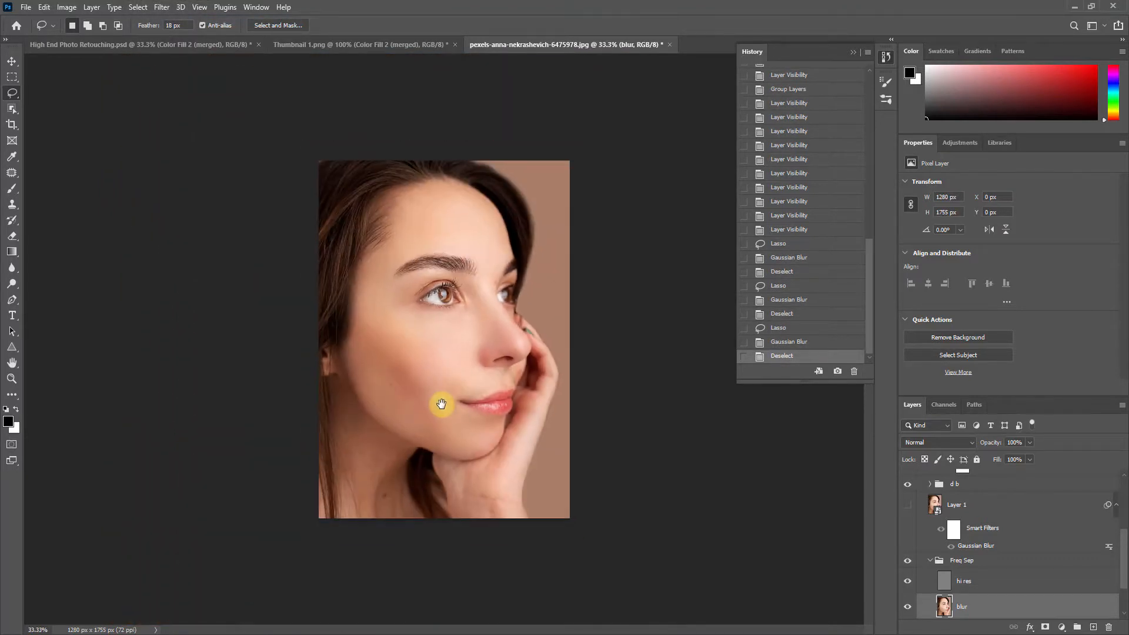
{"action": "scroll", "coordinate": [953, 521], "scroll_direction": "up", "scroll_amount": 4}
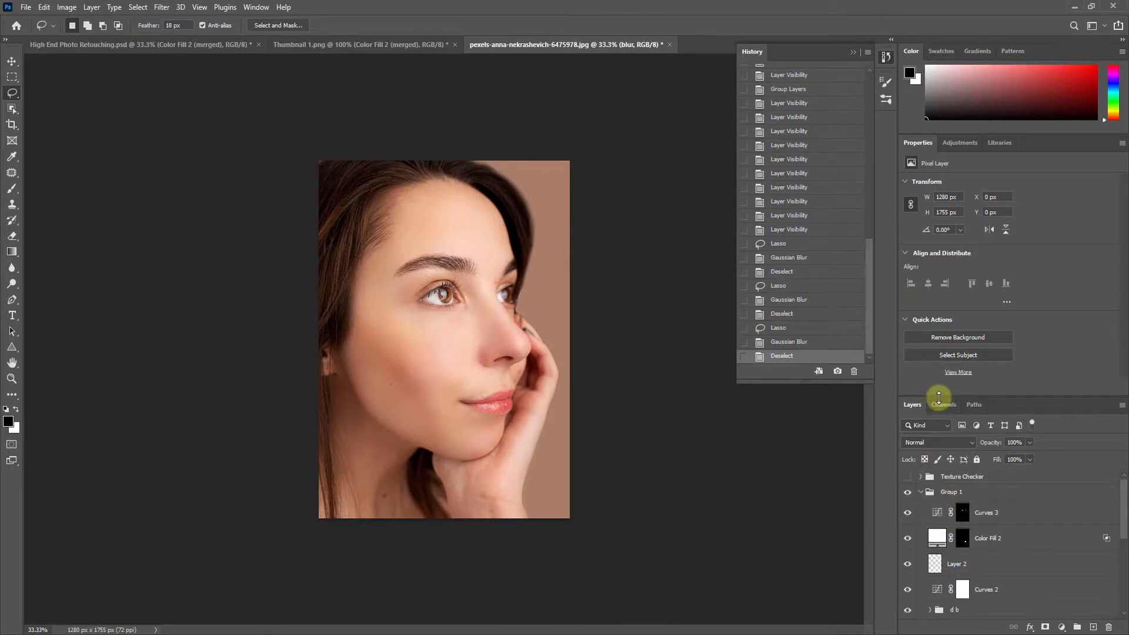
{"action": "left_click_drag", "start_coordinate": [938, 397], "coordinate": [937, 298]}
{"action": "left_click", "coordinate": [922, 387]}
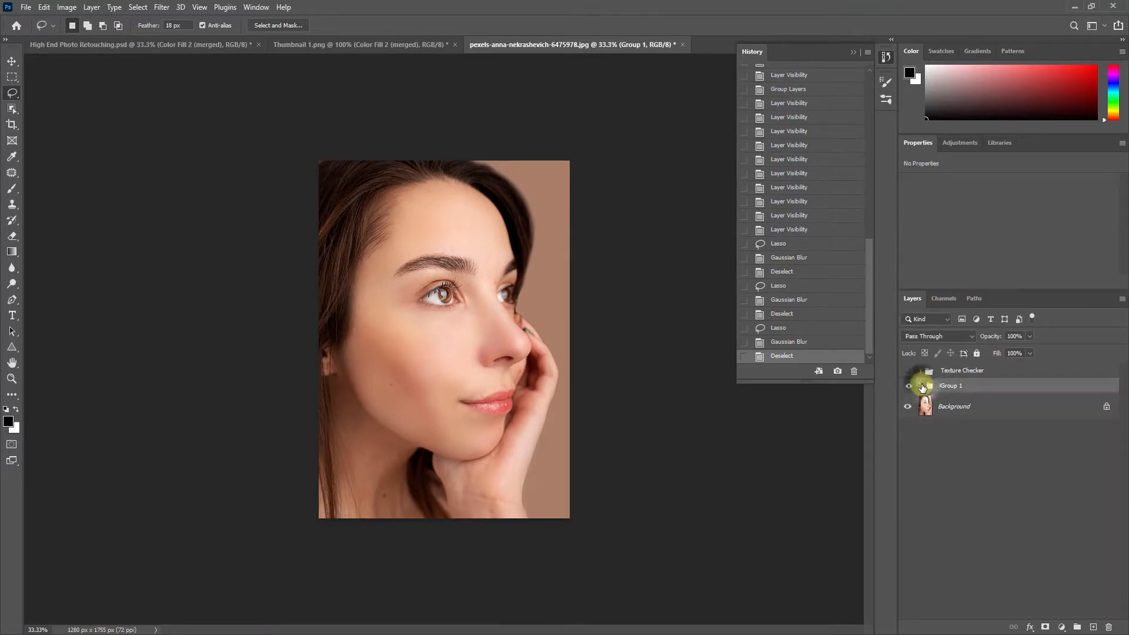
- Compare the portrait before and after retouching by repeatedly hiding and showing Group 1, leaving it shown
{"action": "left_click", "coordinate": [908, 386]}
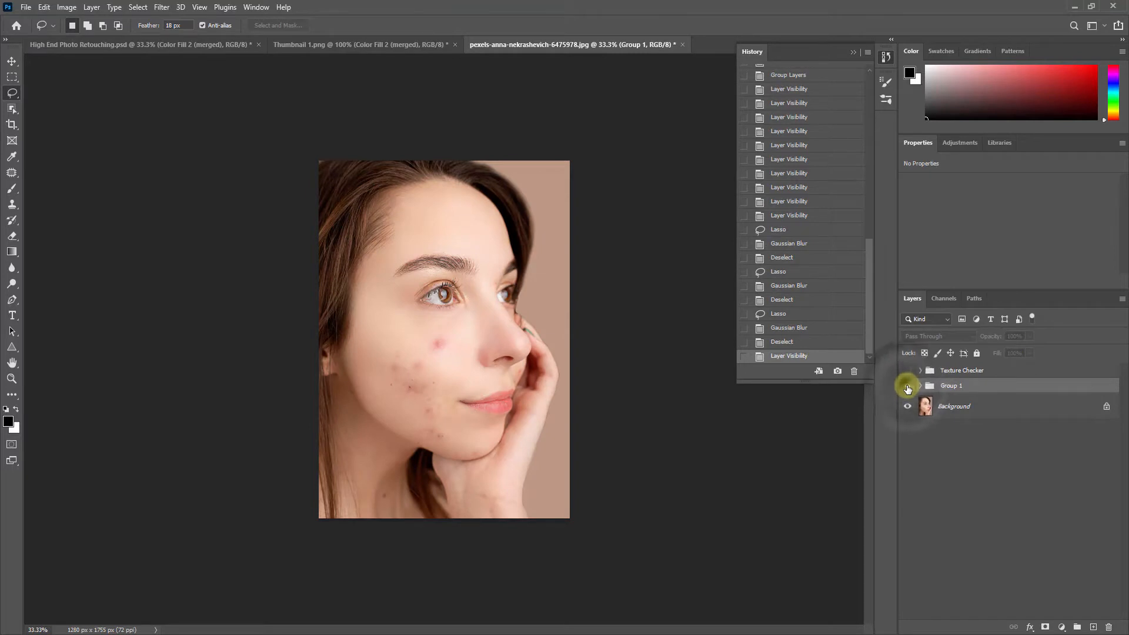
{"action": "left_click", "coordinate": [907, 386]}
{"action": "left_click", "coordinate": [908, 386]}
{"action": "left_click", "coordinate": [908, 386]}
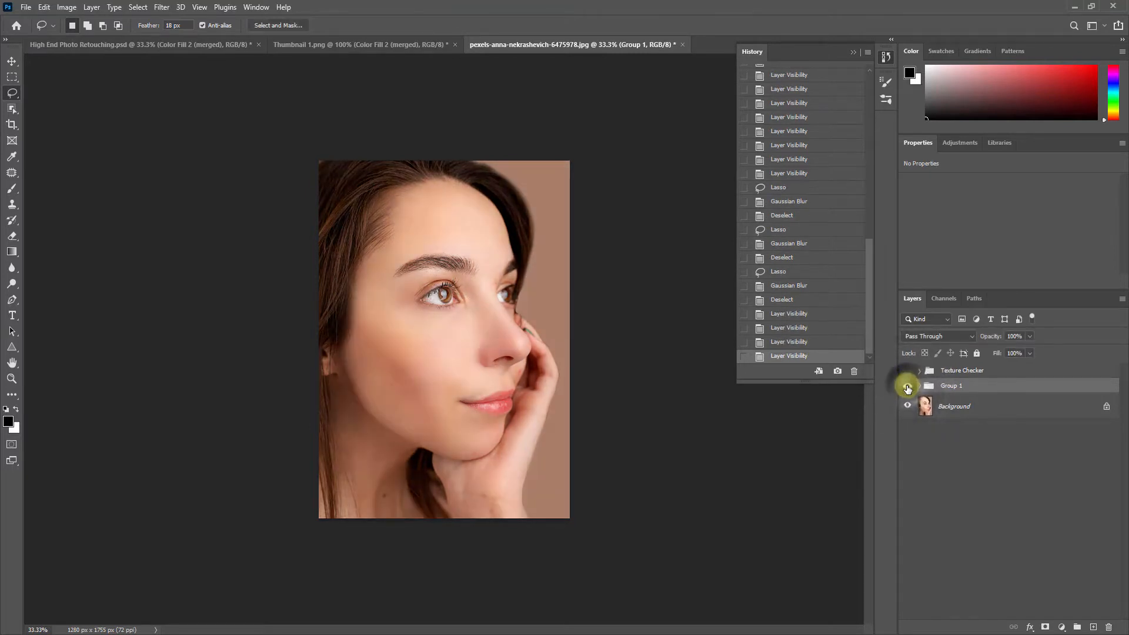
{"action": "left_click", "coordinate": [907, 386]}
{"action": "left_click", "coordinate": [907, 387]}
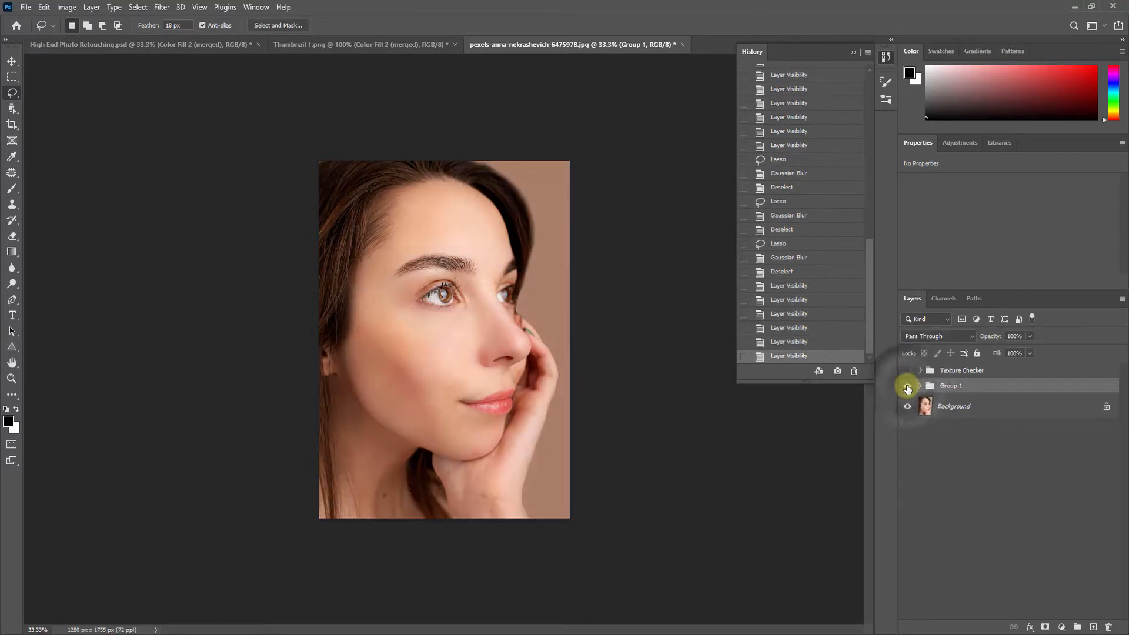
{"action": "left_click", "coordinate": [908, 387]}
{"action": "left_click", "coordinate": [907, 387]}
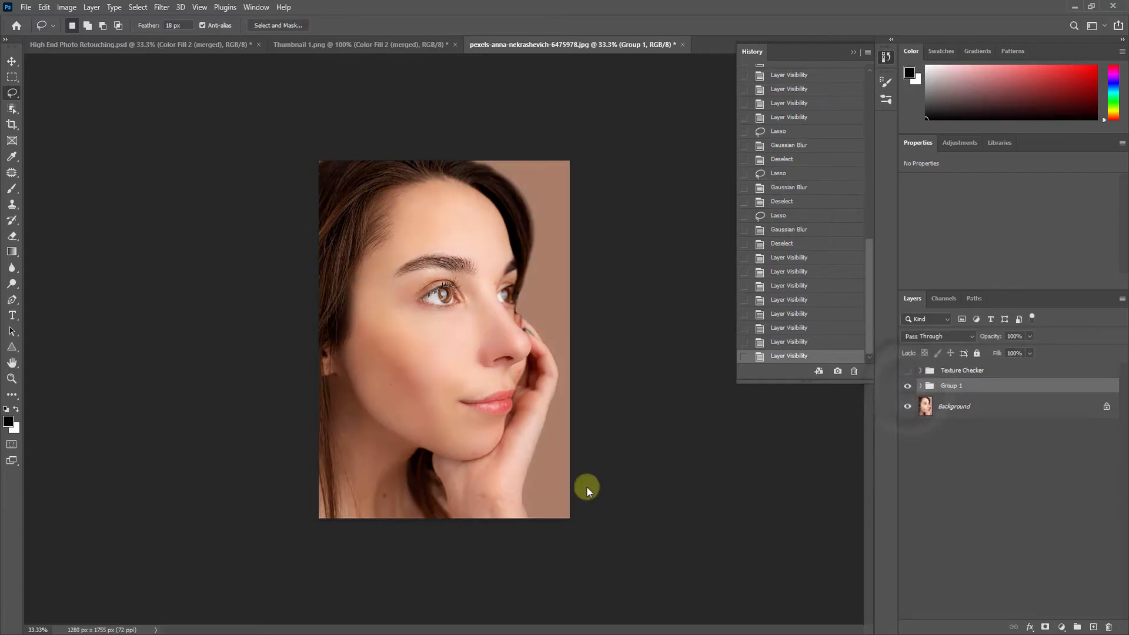